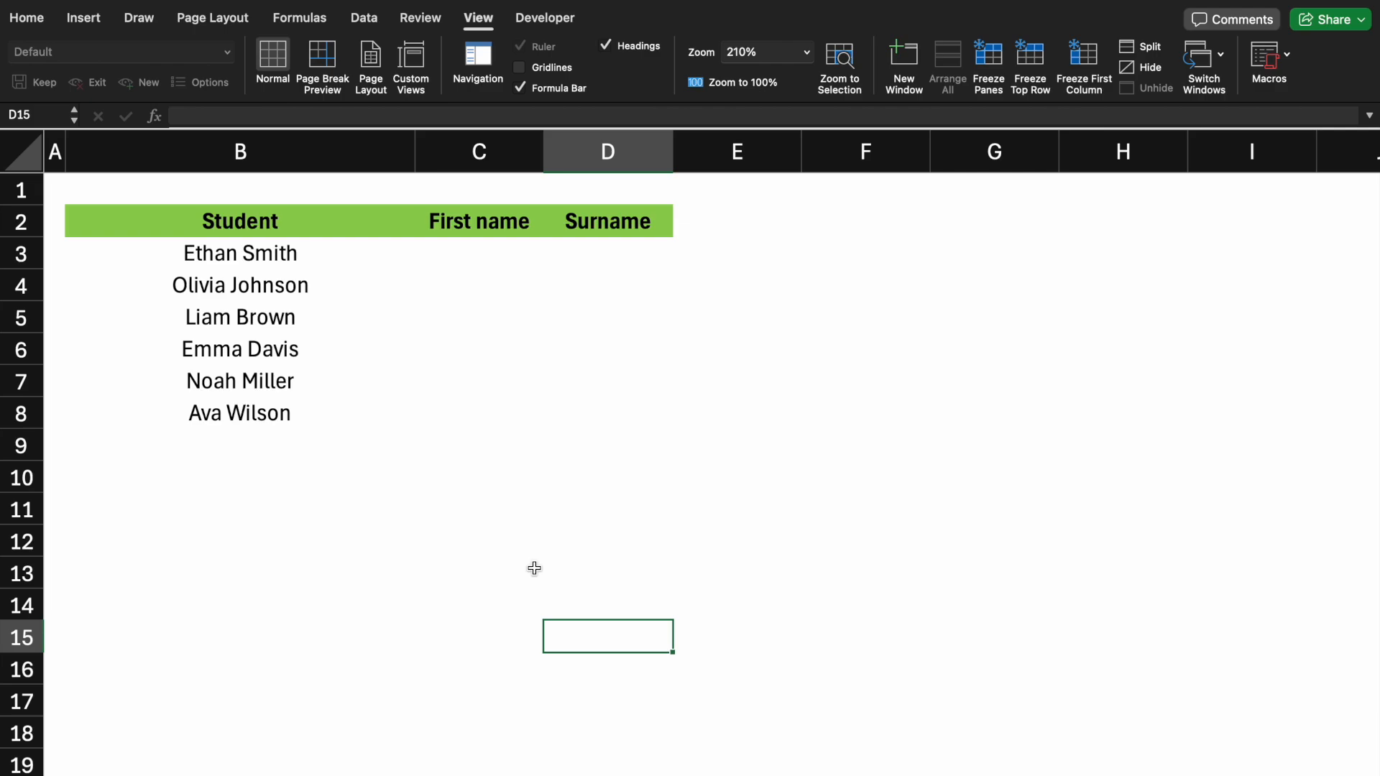
left_click(479, 254)
type("=")
left_click(288, 258)
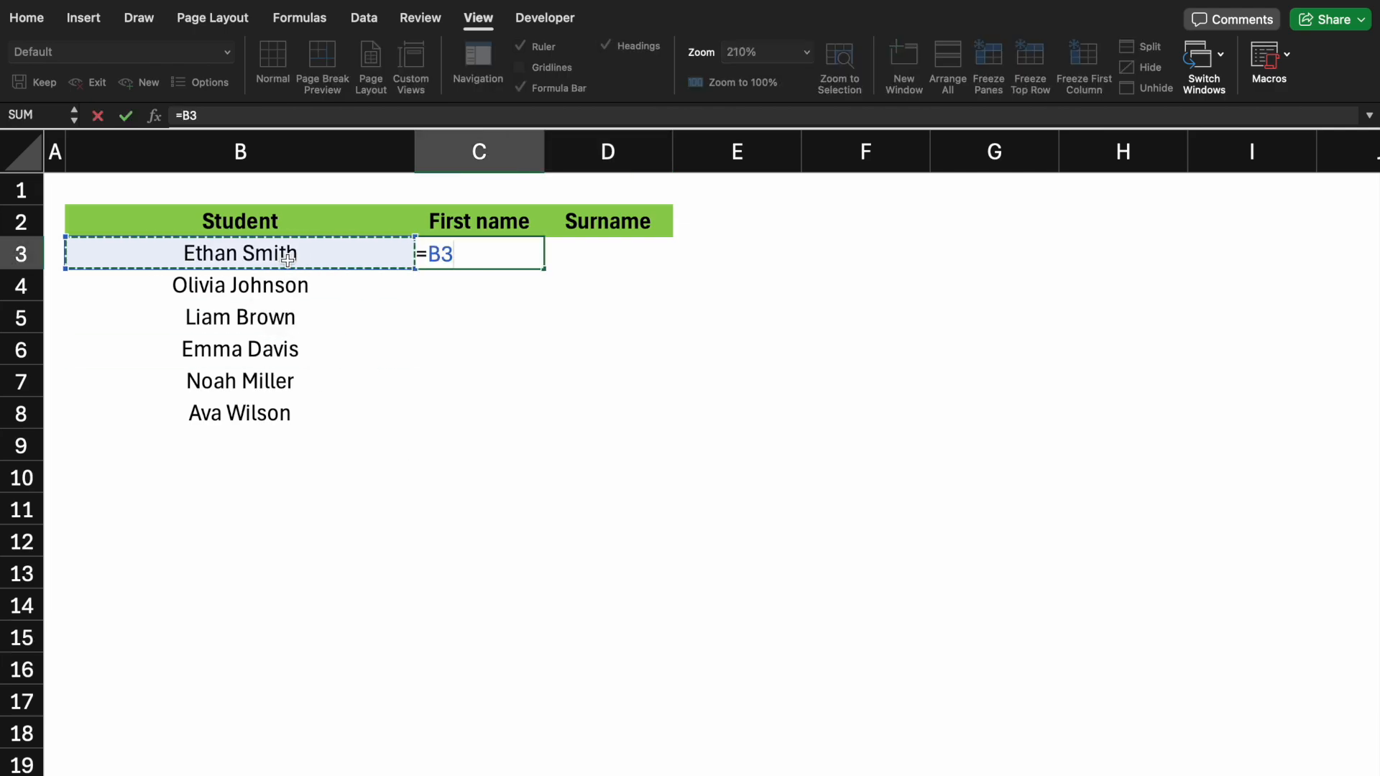
key("Escape")
In C3, enter a TEXTSPLIT formula that splits the student name in B3 at the space: =TEXTSPLIT(B3," ")
type("=")
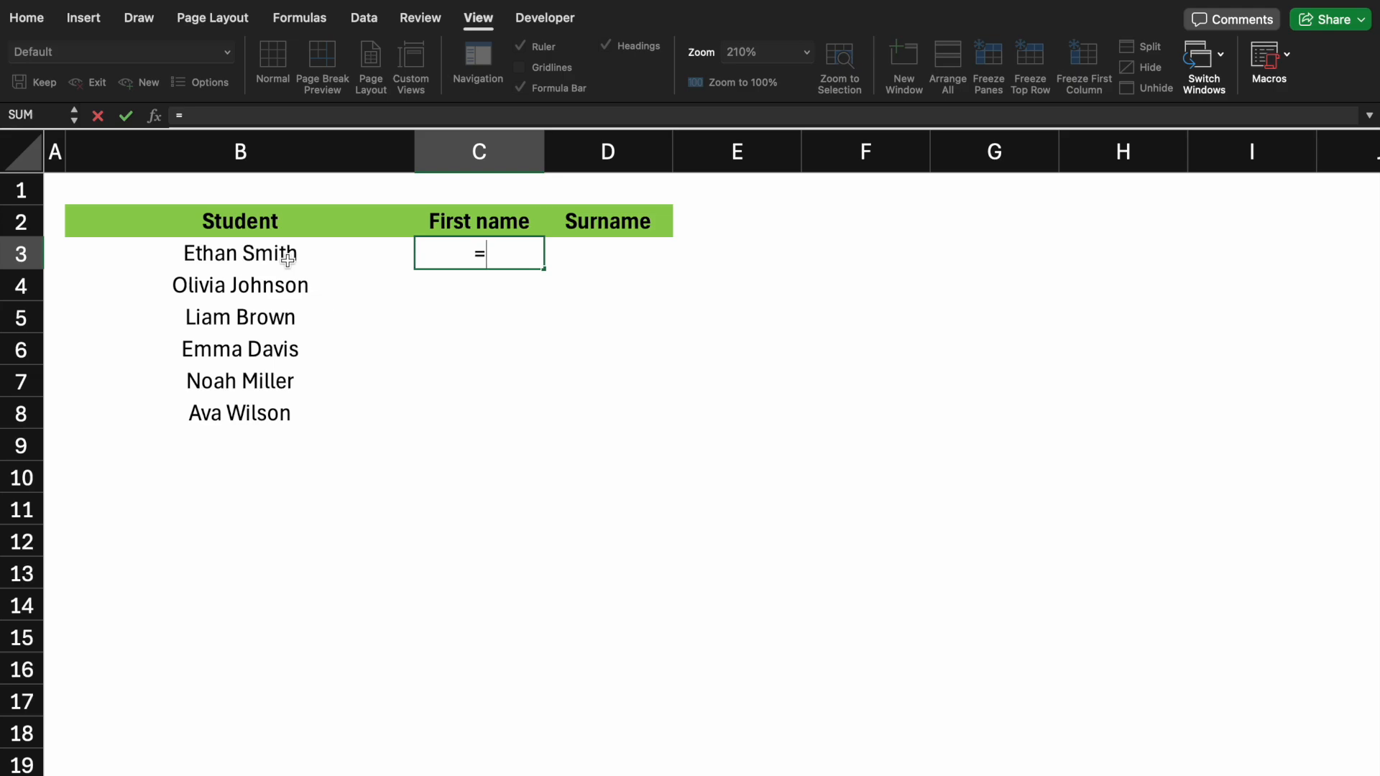
type("texts")
key("Tab")
left_click(288, 258)
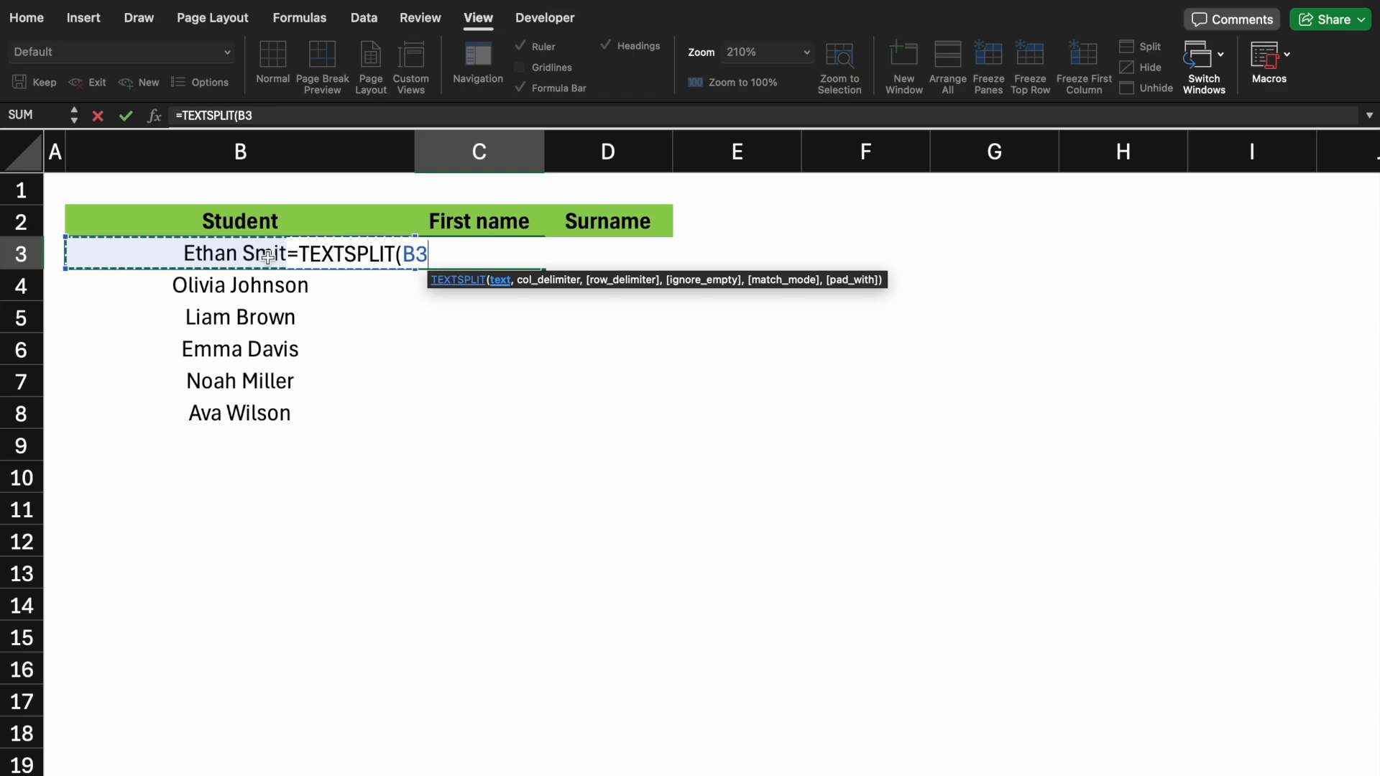
type(",\"")
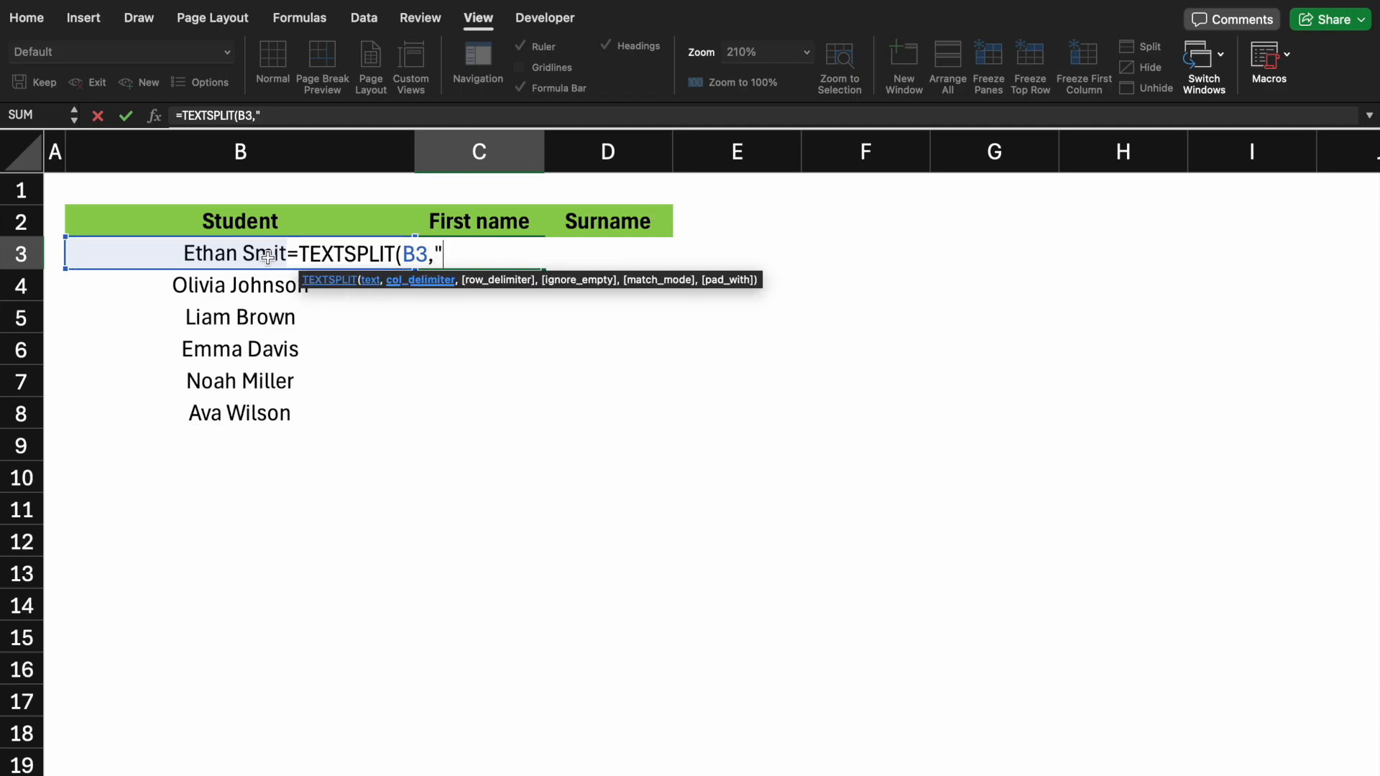
type(" \")")
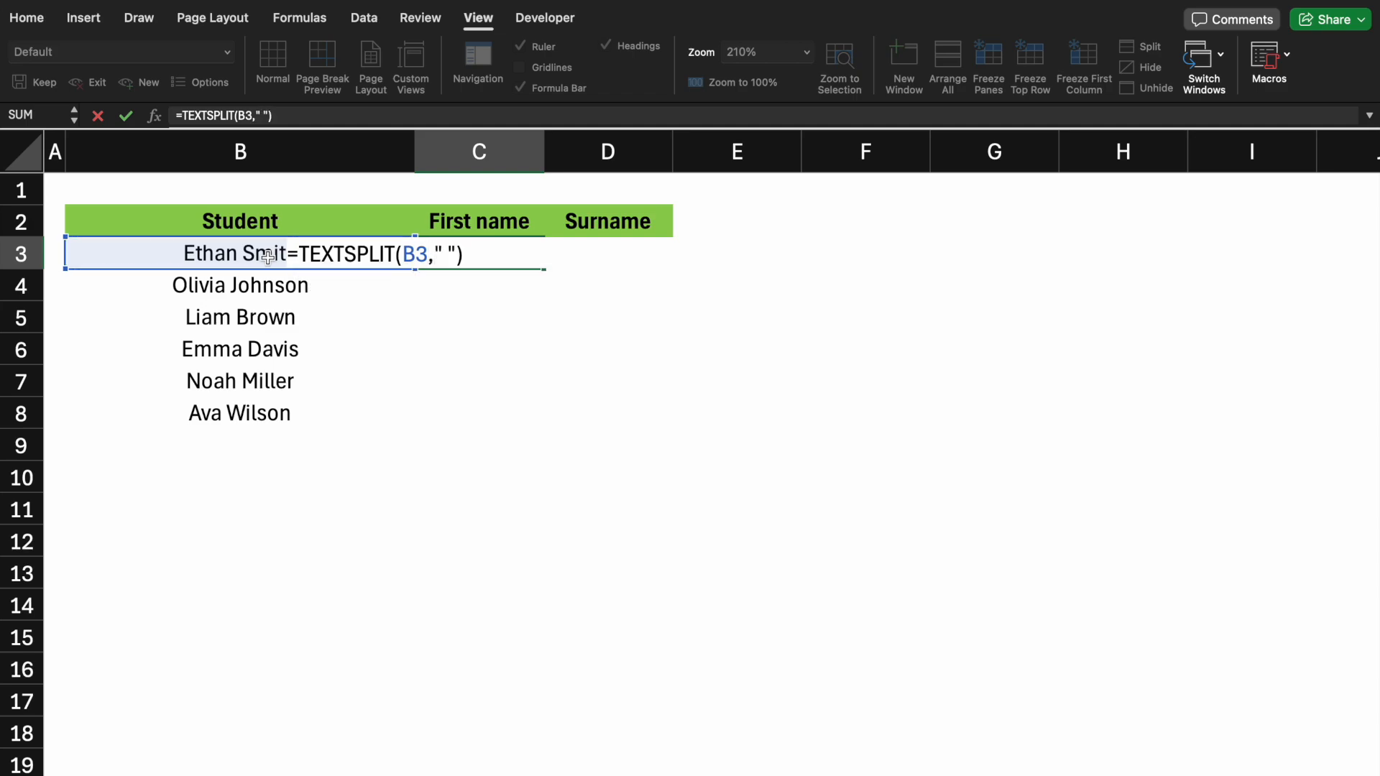
key("Return")
Copy the first-name and surname split formulas down to row 8 for all students
left_click(468, 253)
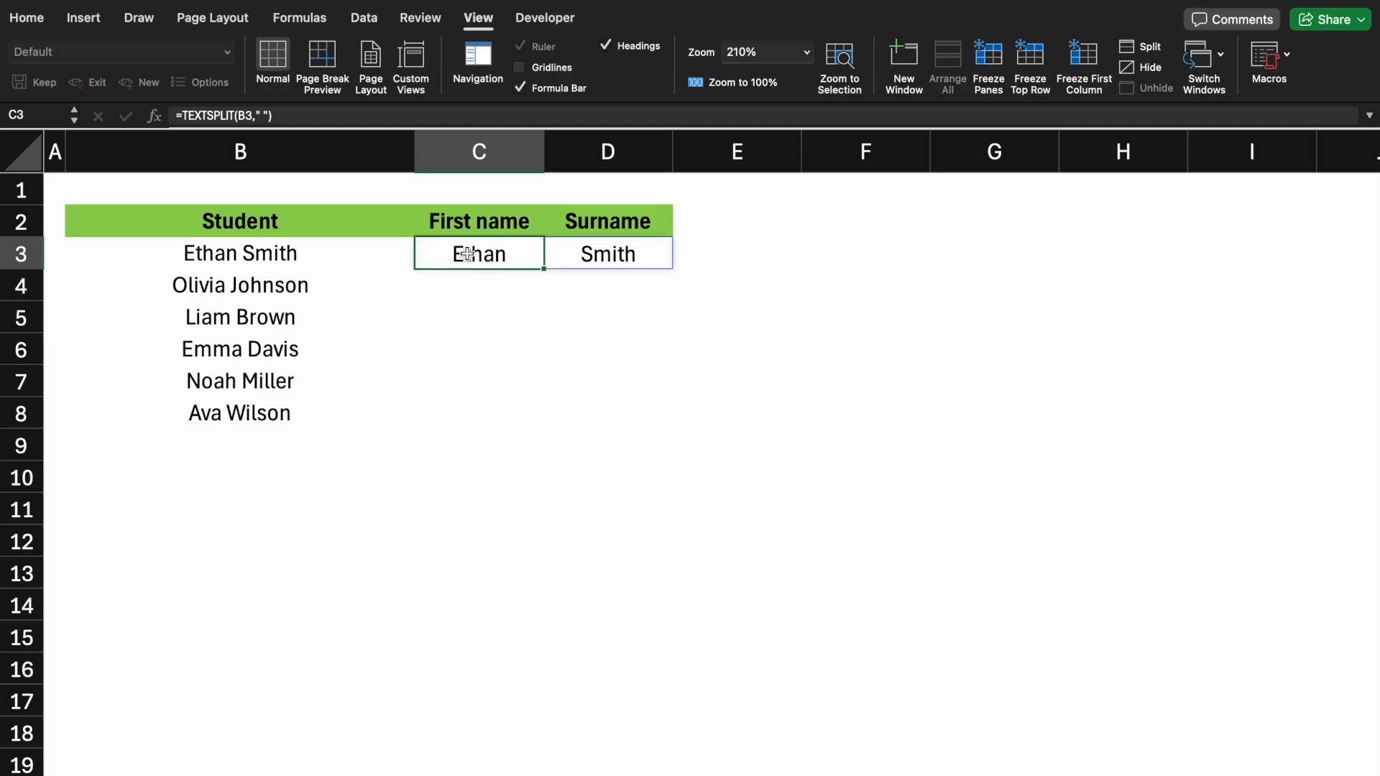
key("shift+Right")
left_click_drag(672, 269, 649, 439)
left_click(478, 541)
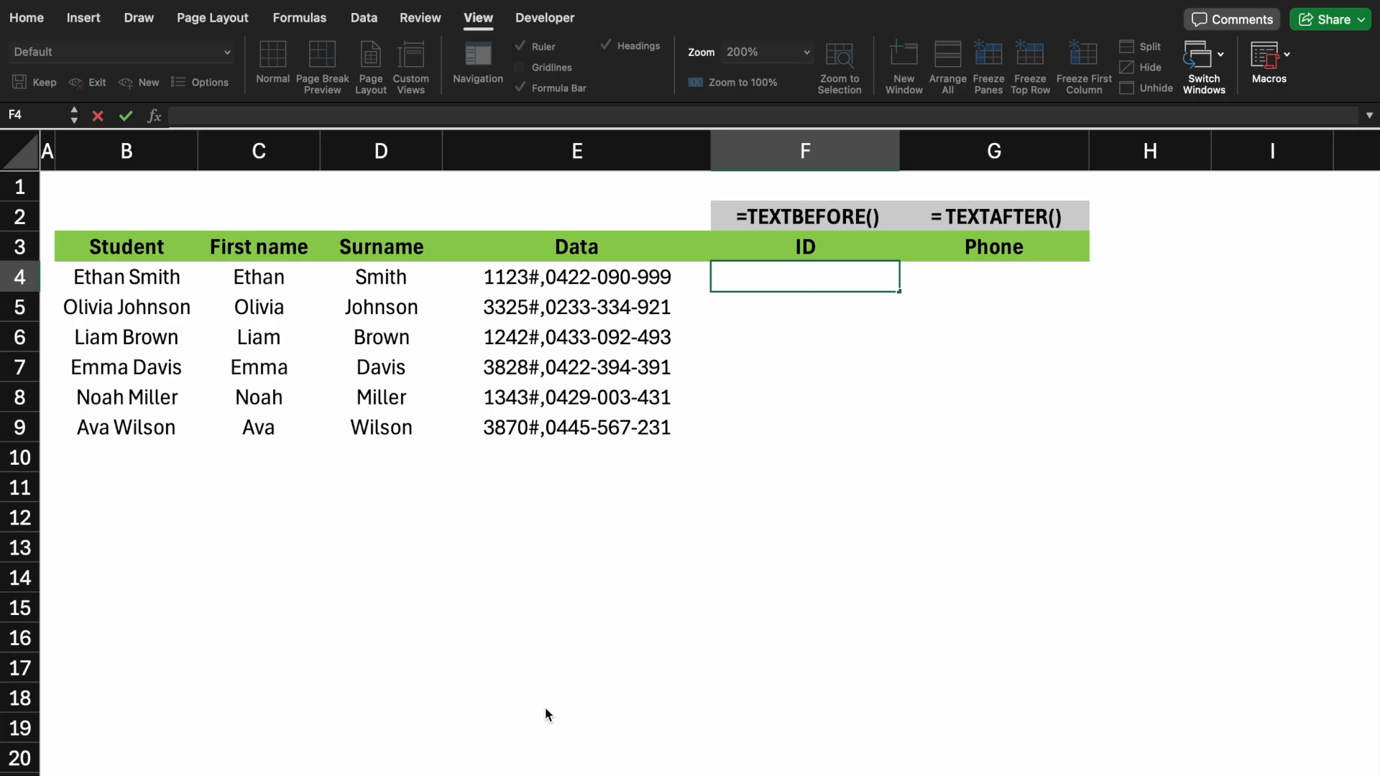
In the ID cell F4, enter =TEXTBEFORE(E4,"#") to extract the text before the hash in the data
type("=te")
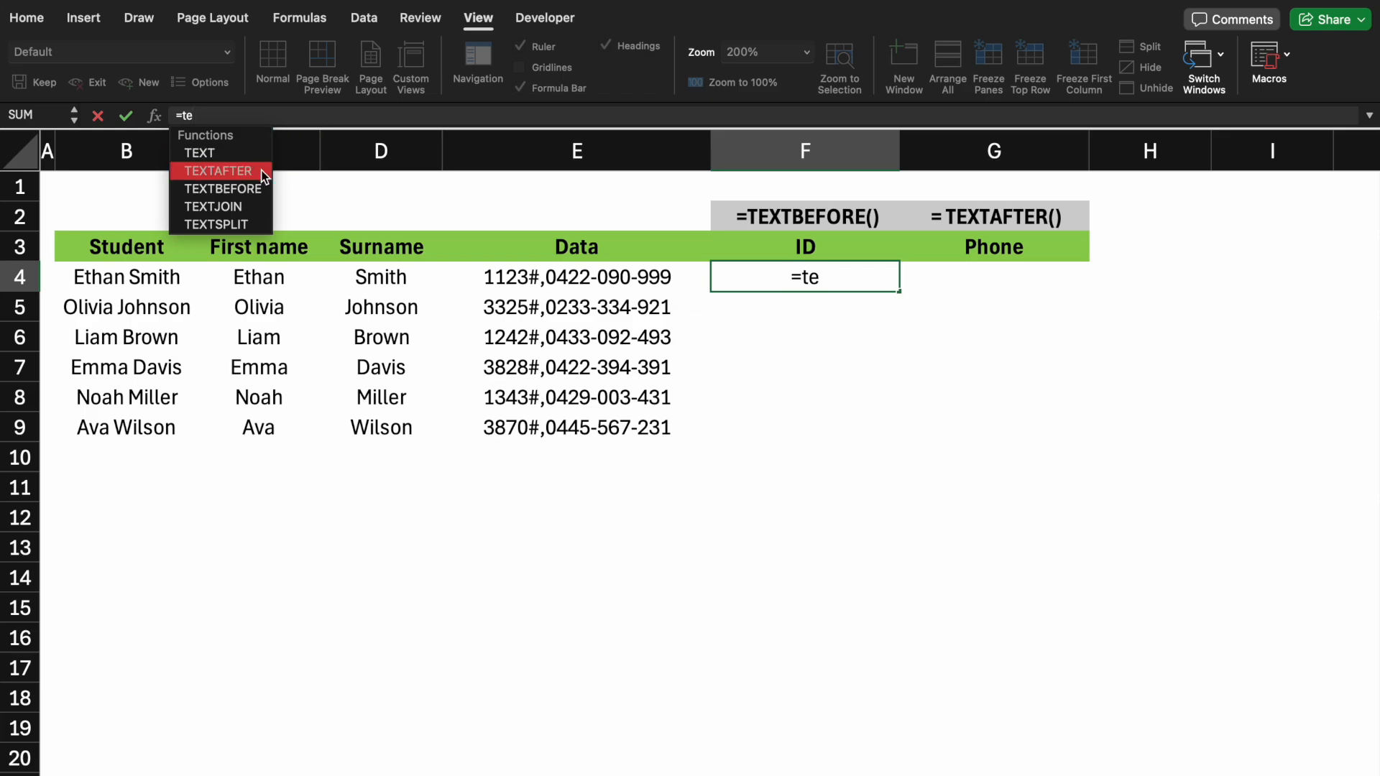
double_click(252, 189)
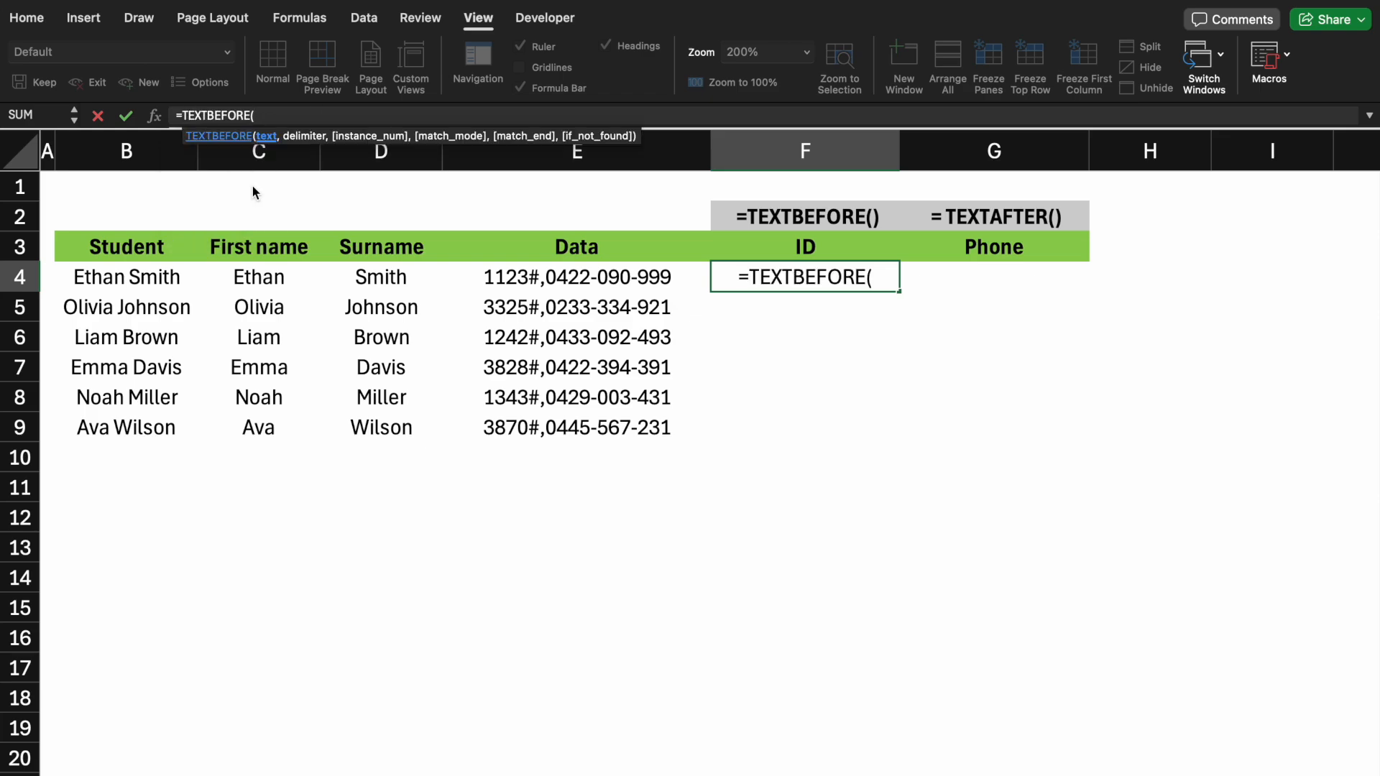
left_click(510, 278)
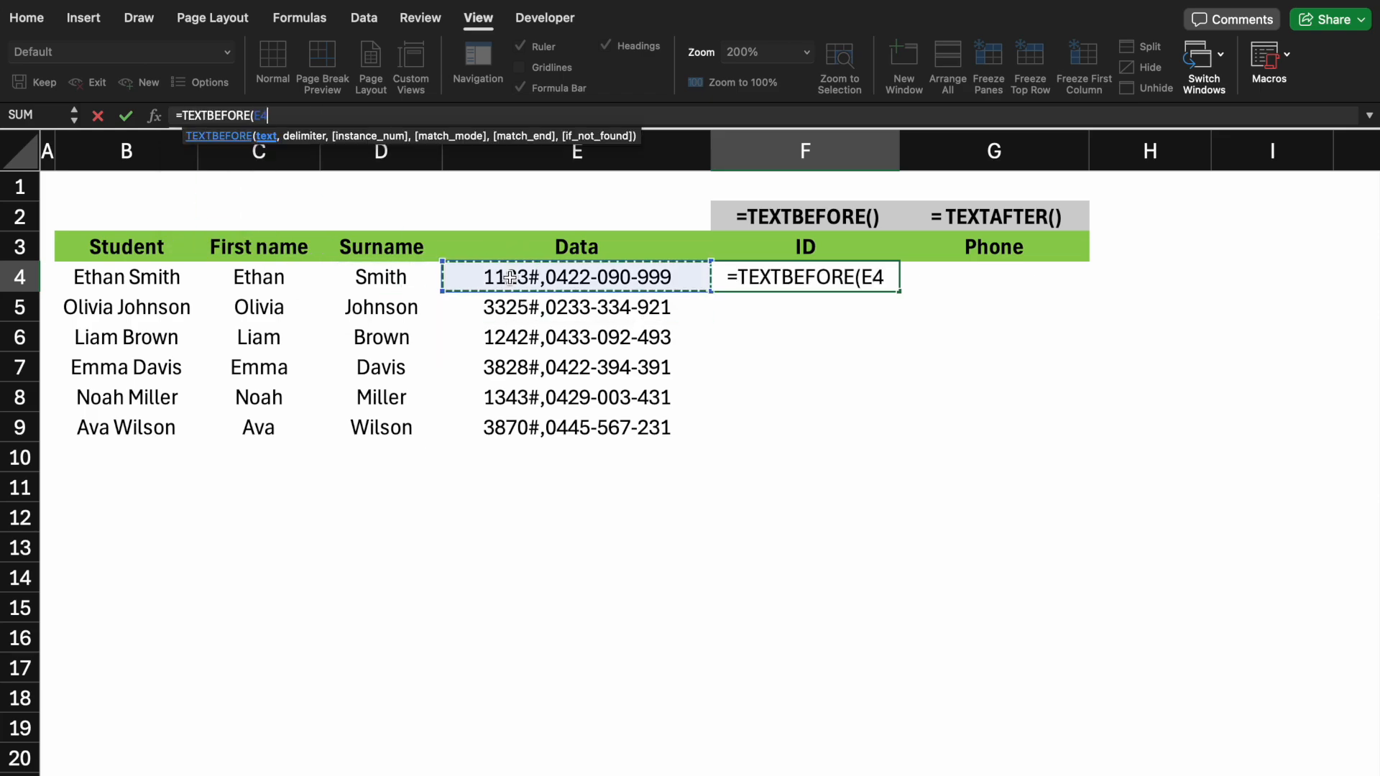
type(",")
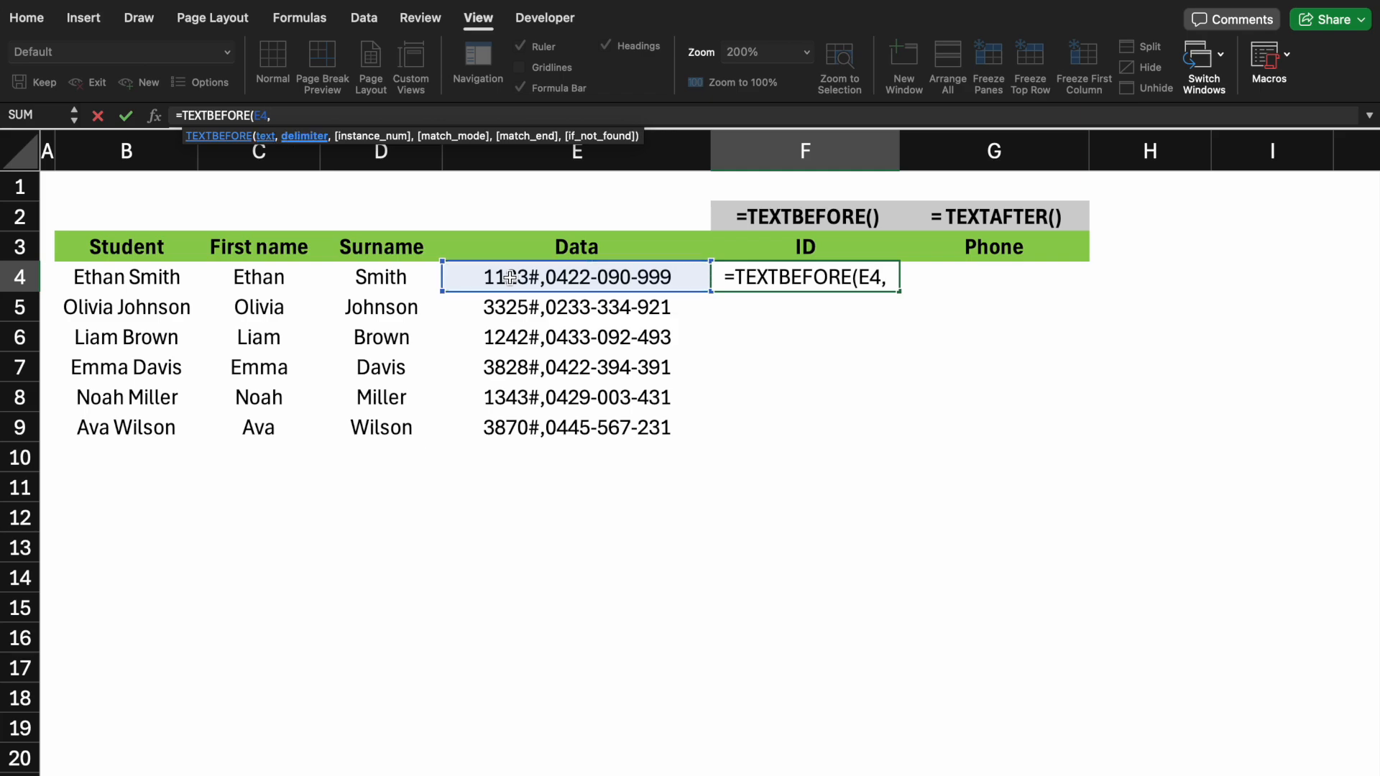
type("\"")
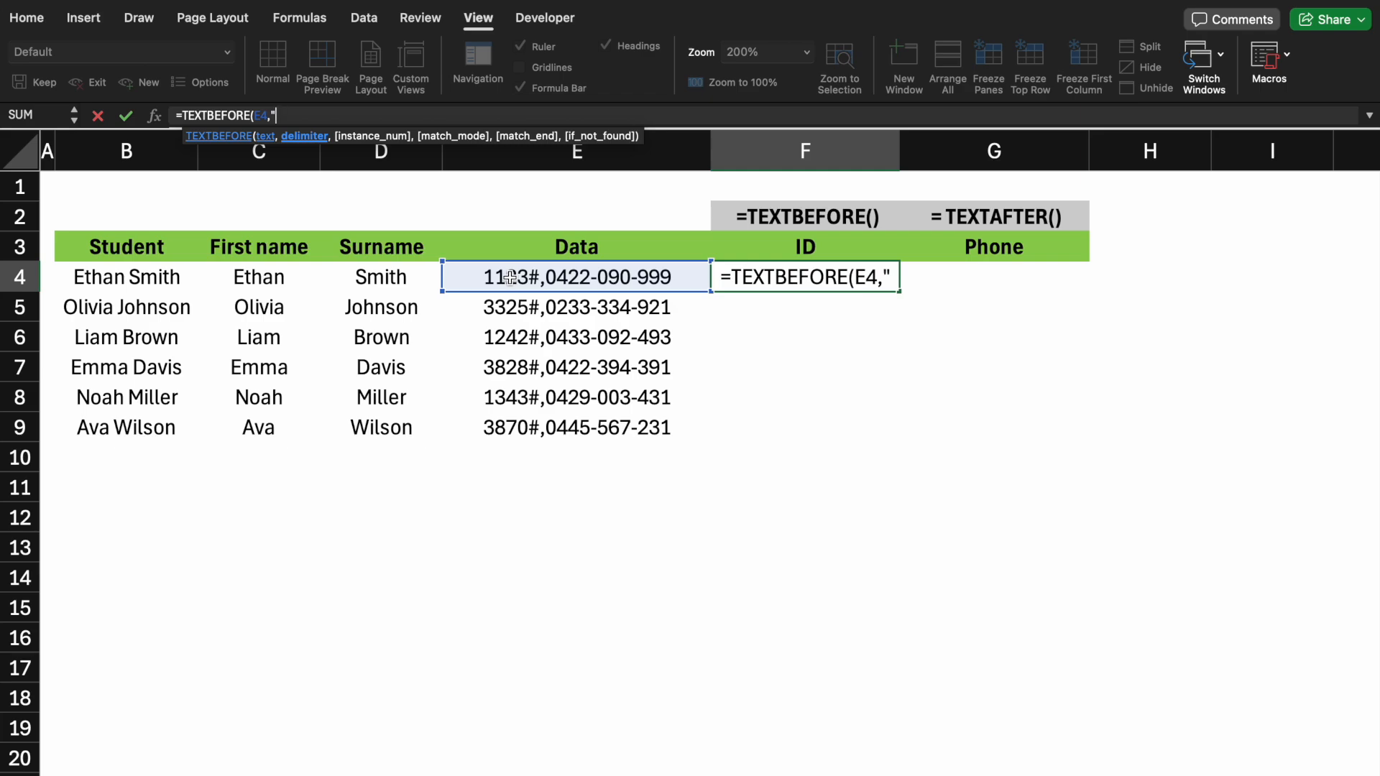
type("#")
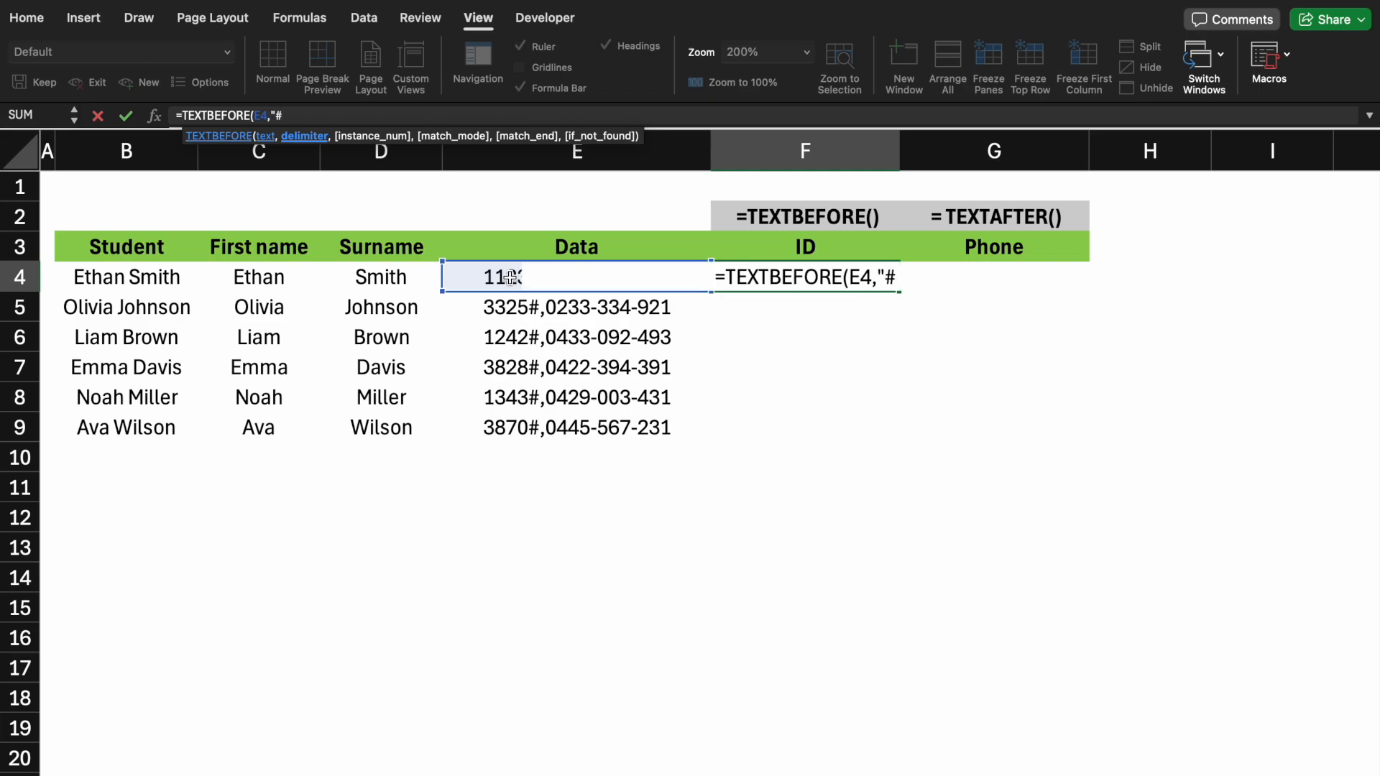
type("\")")
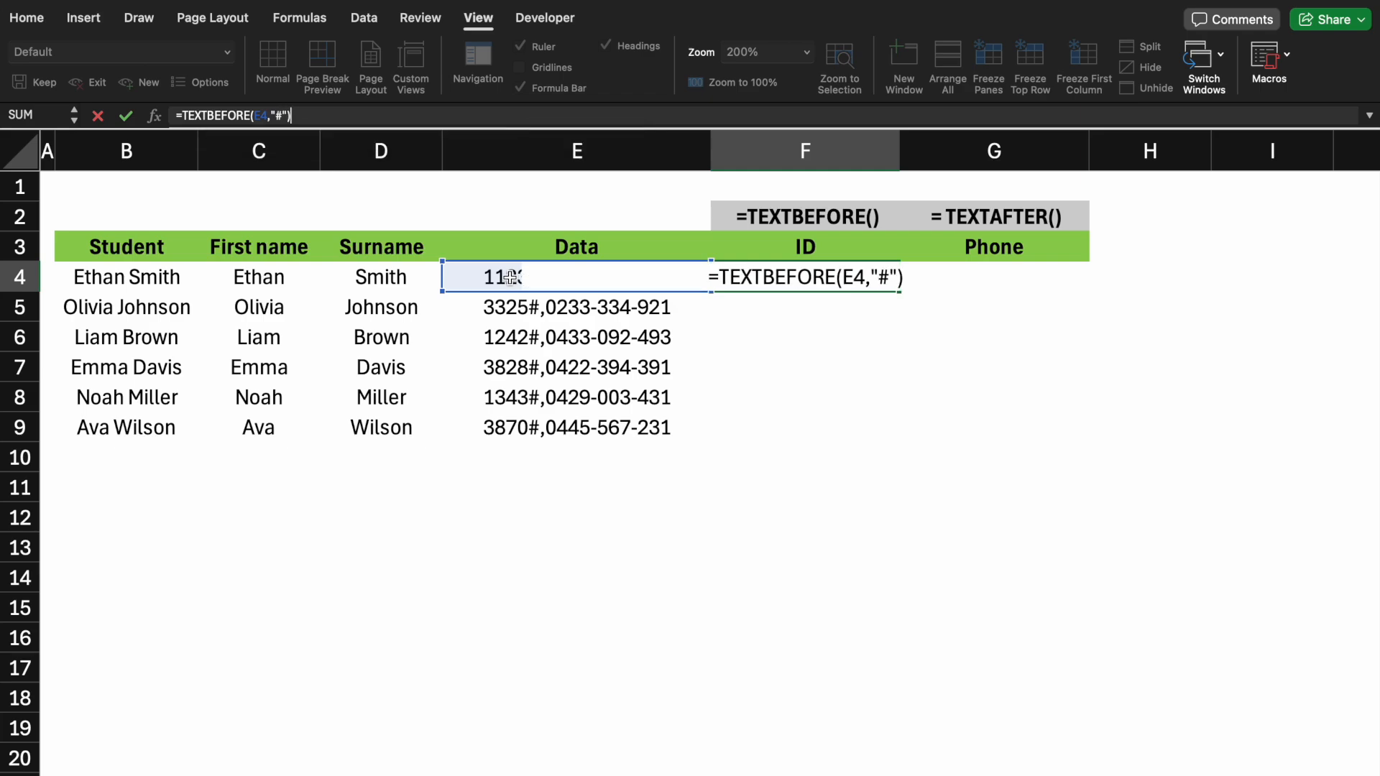
key("Return")
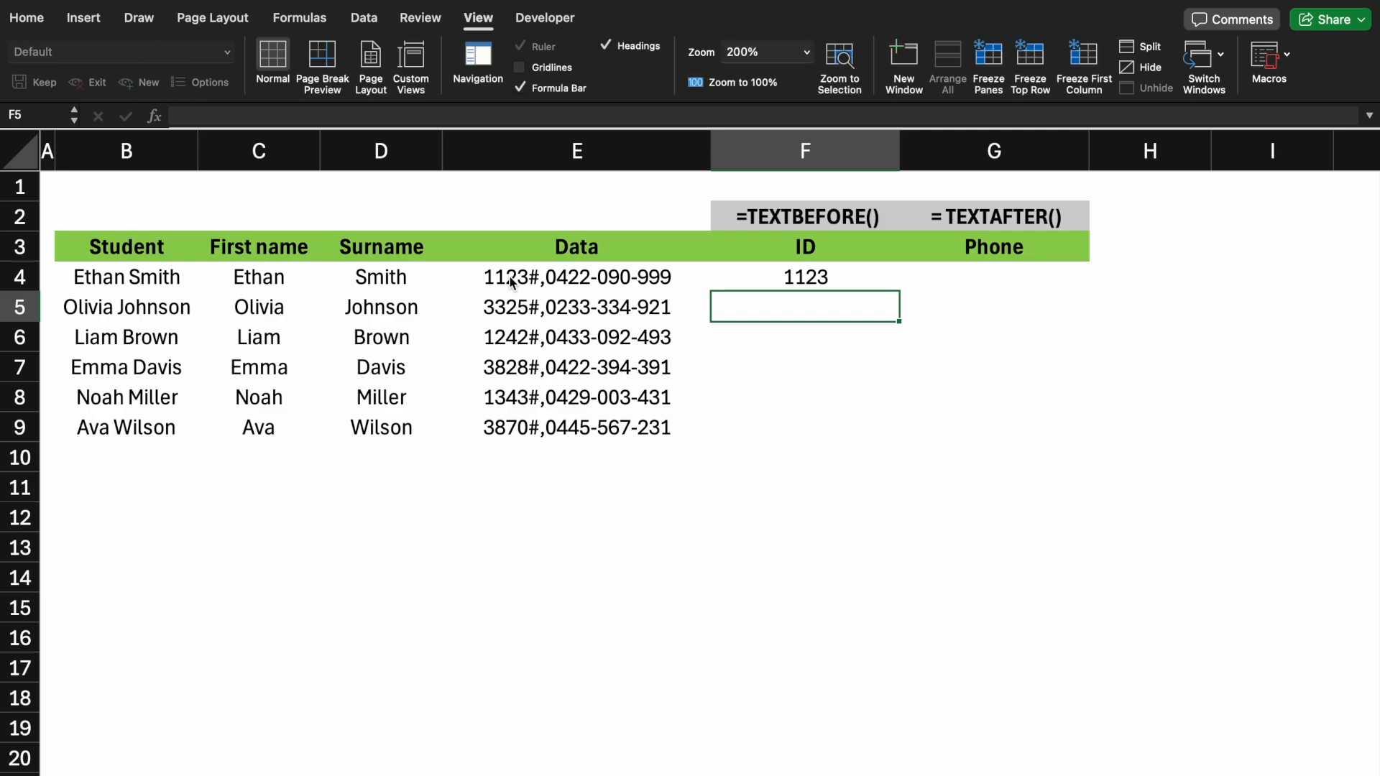
Fill the TEXTBEFORE formula down the ID column through row 9
left_click(797, 279)
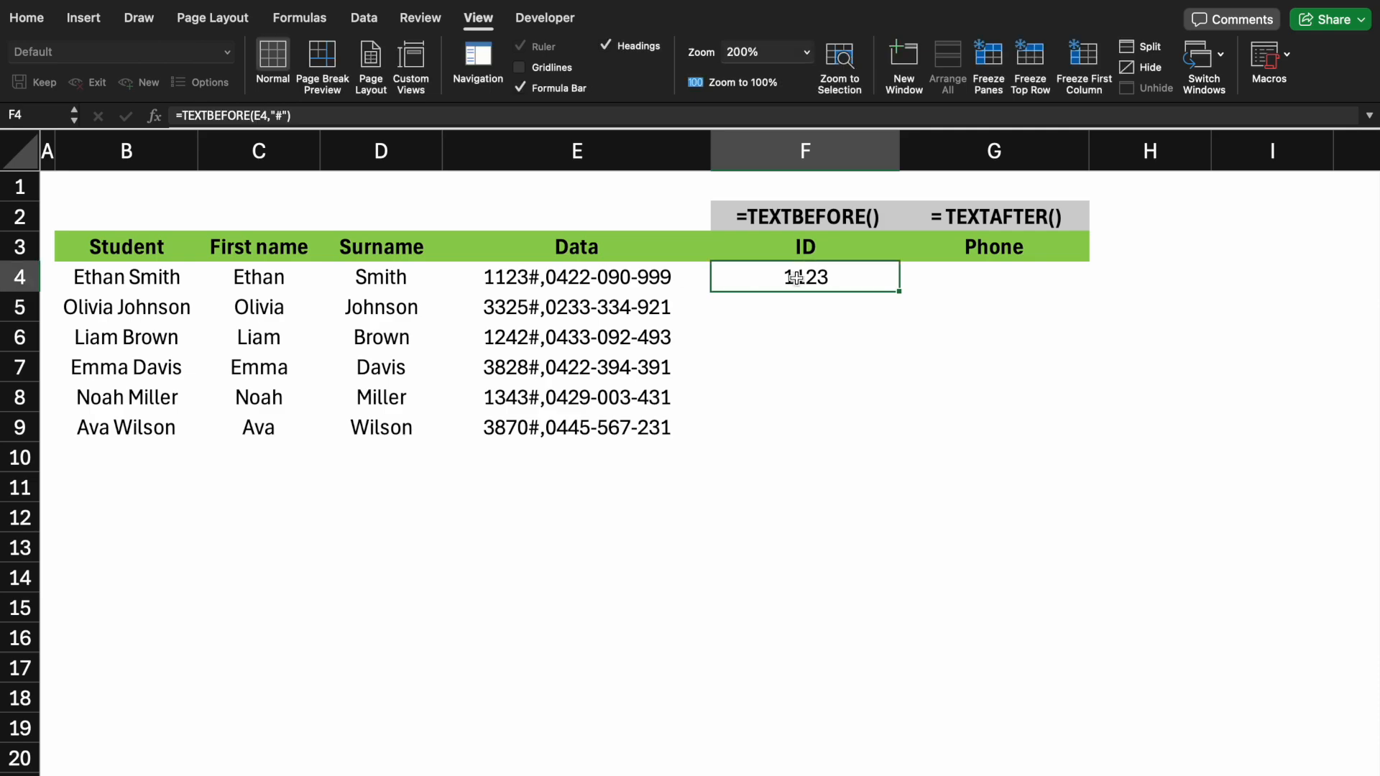
double_click(901, 292)
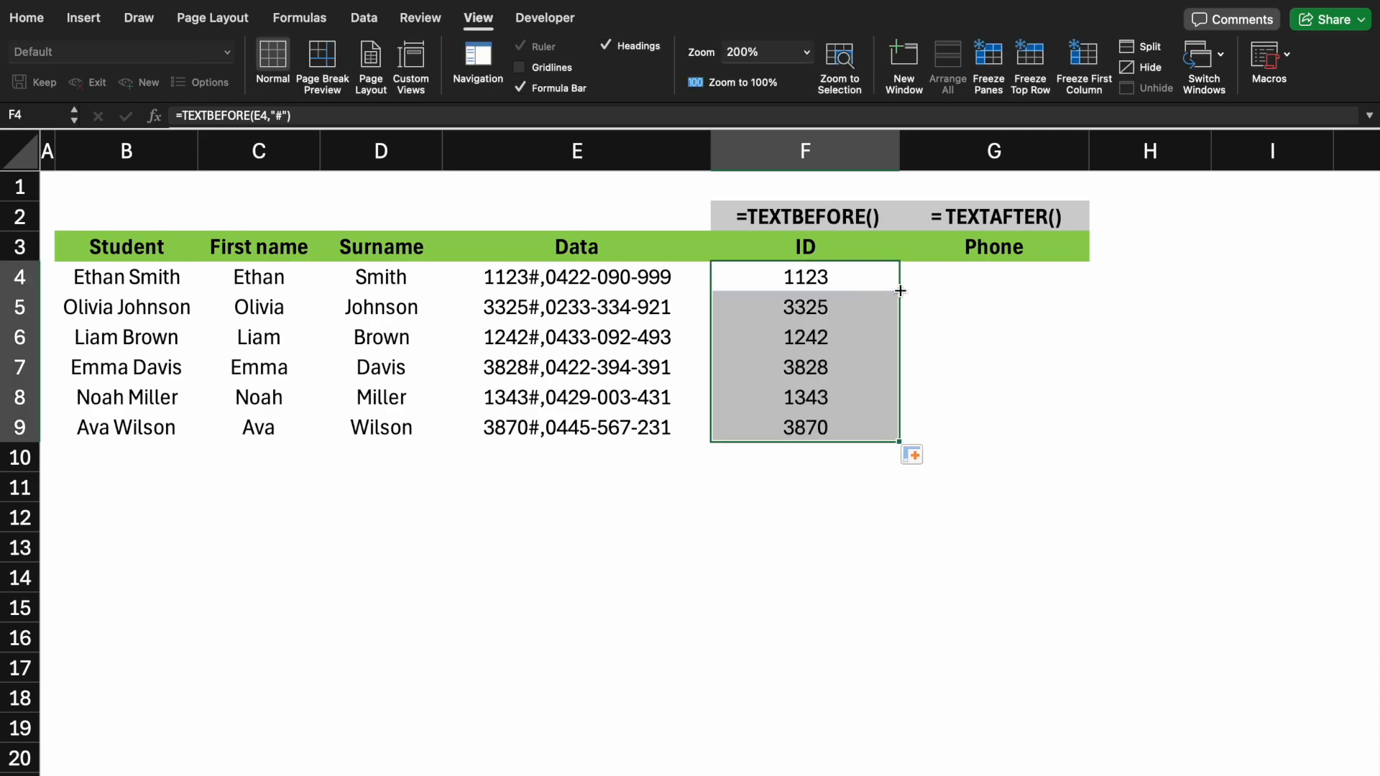
left_click(713, 482)
In the Phone cell G4, enter =TEXTAFTER(E4,",") to extract the text after the comma
left_click(978, 274)
type("=")
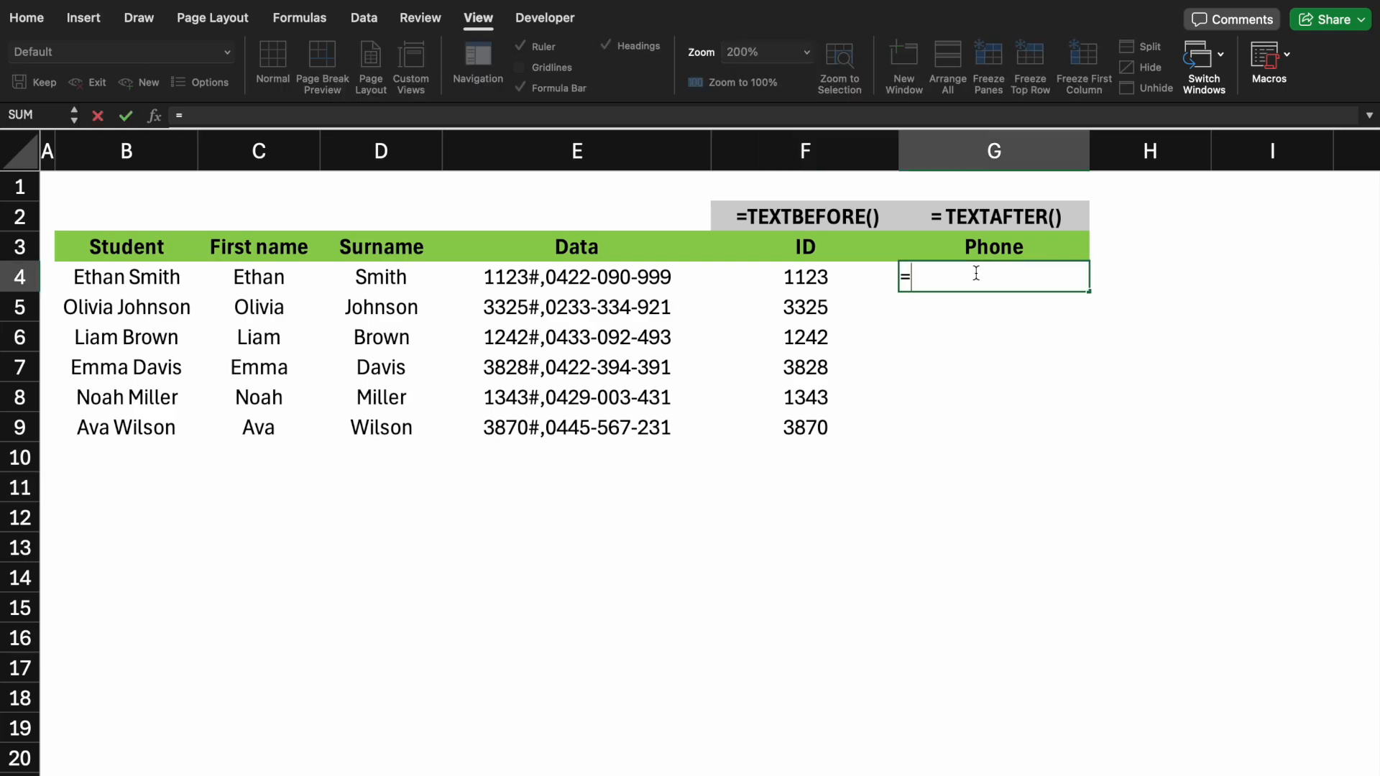
type("tex")
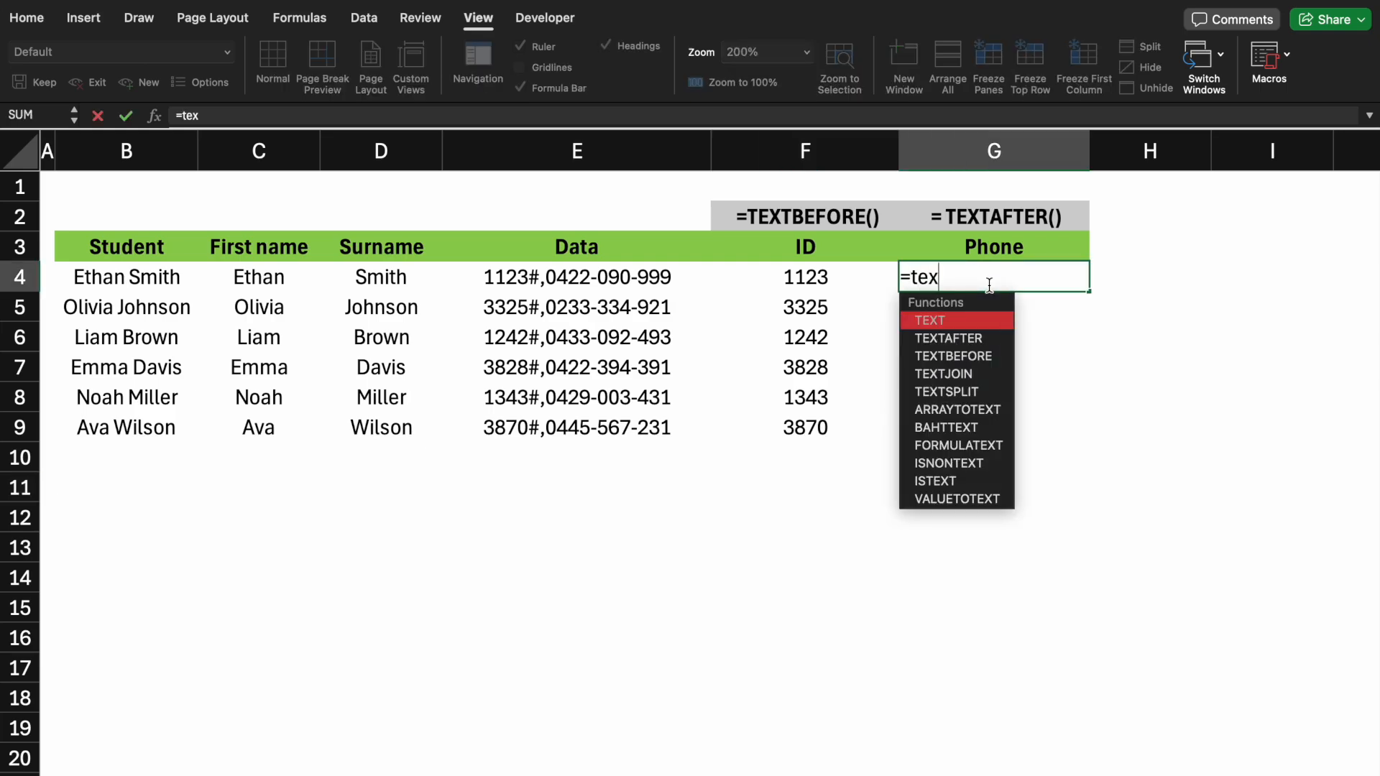
double_click(974, 338)
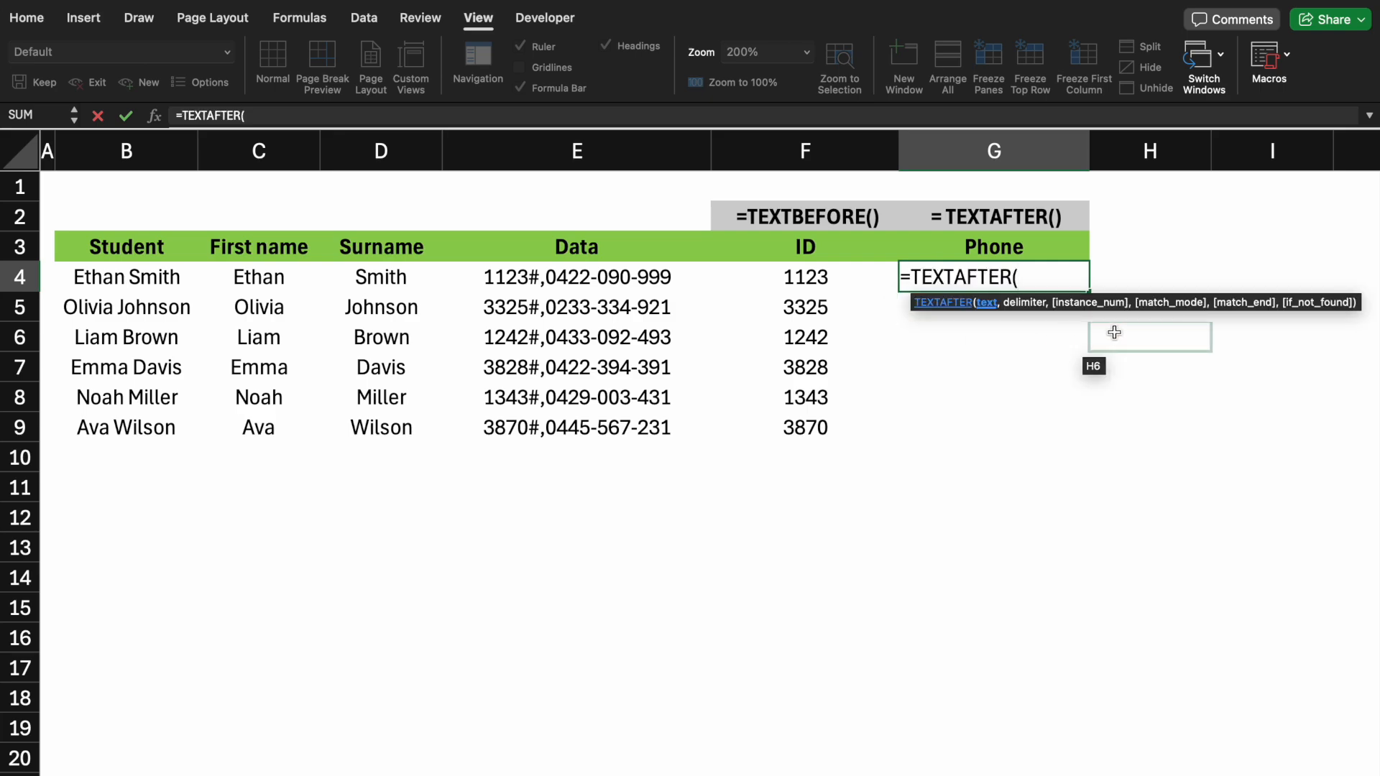
left_click(517, 282)
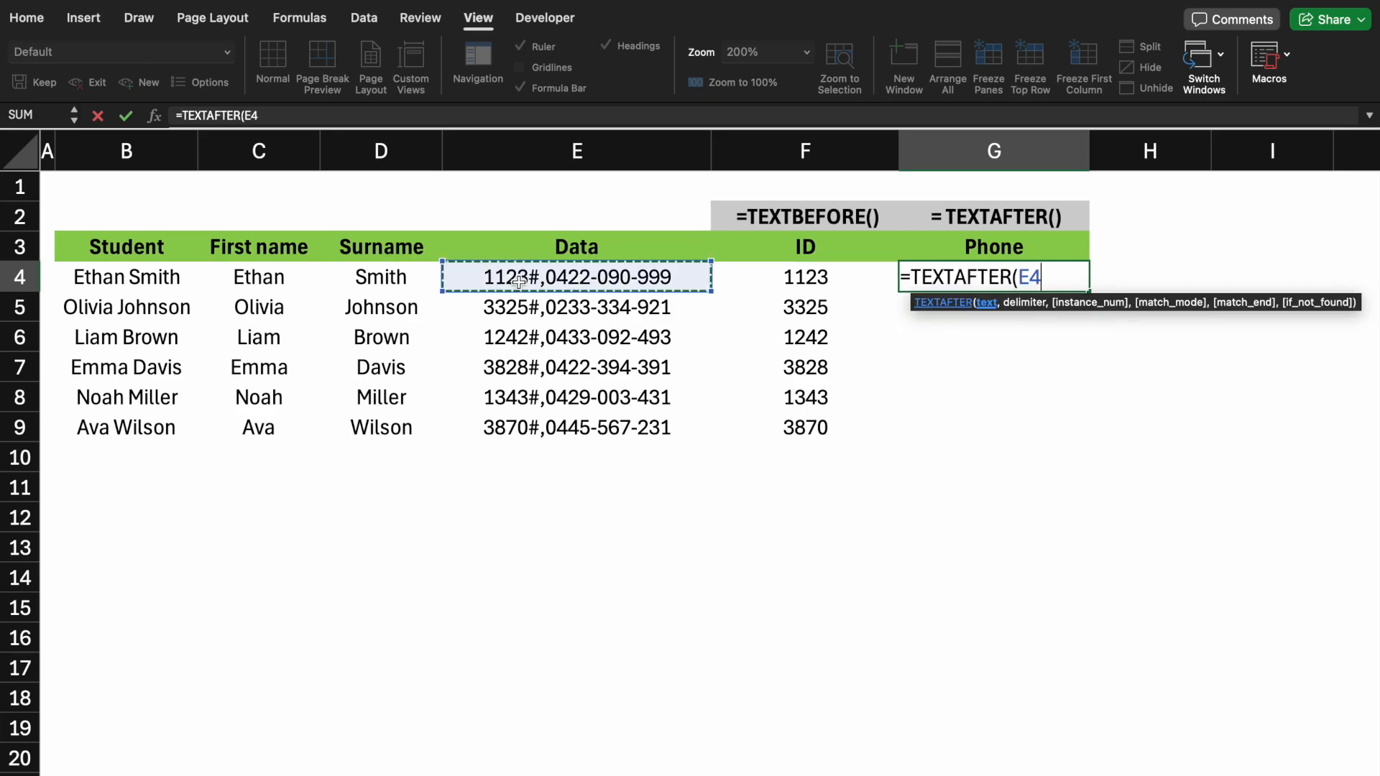
type(",")
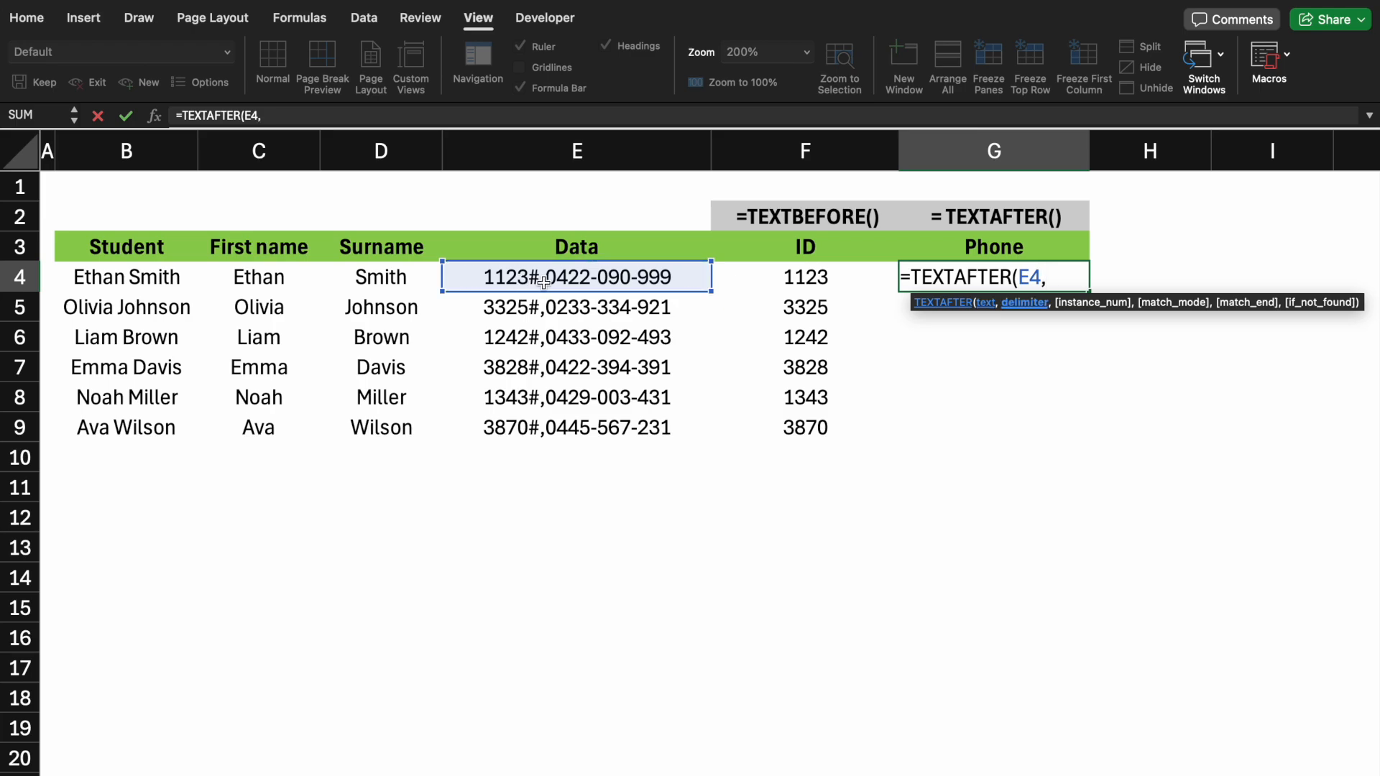
type("\",\")")
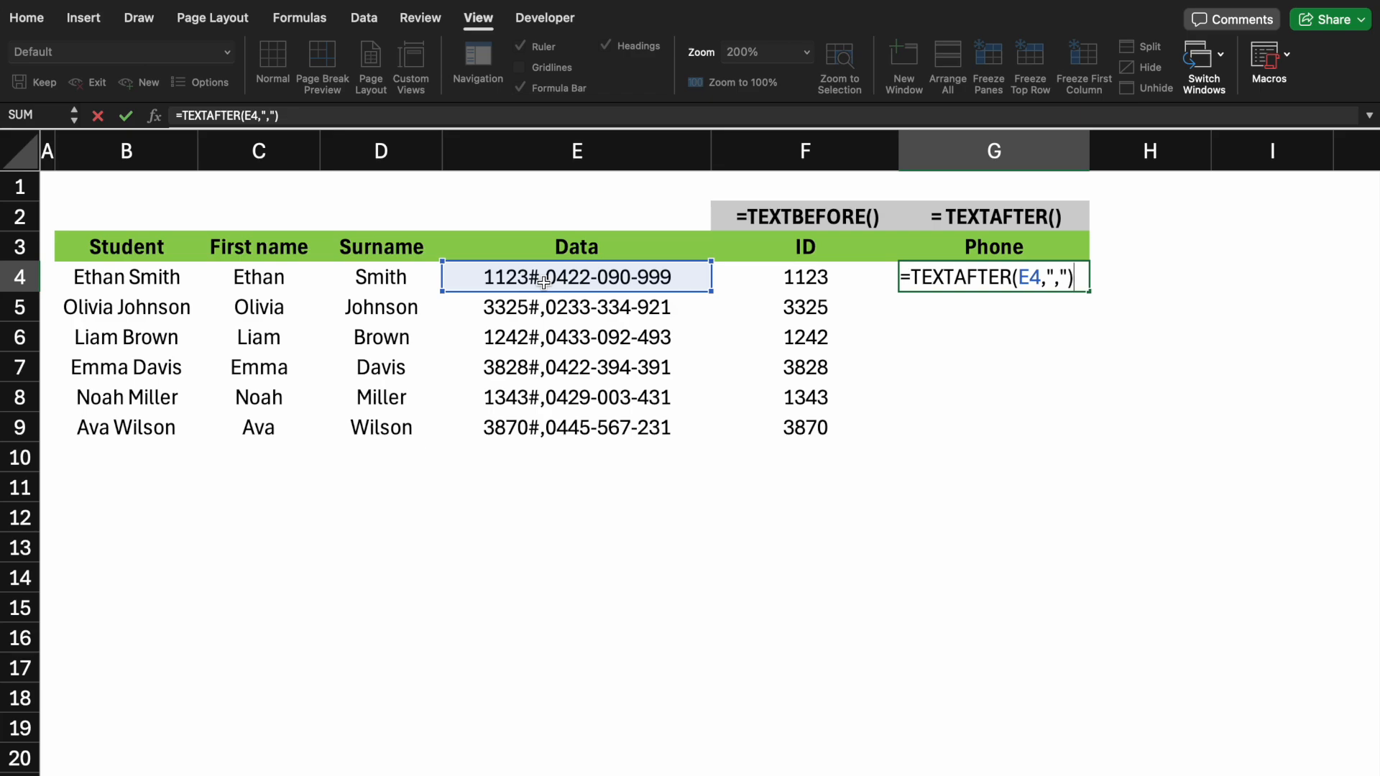
key("Return")
Fill the TEXTAFTER formula down the Phone column through row 9
left_click(951, 272)
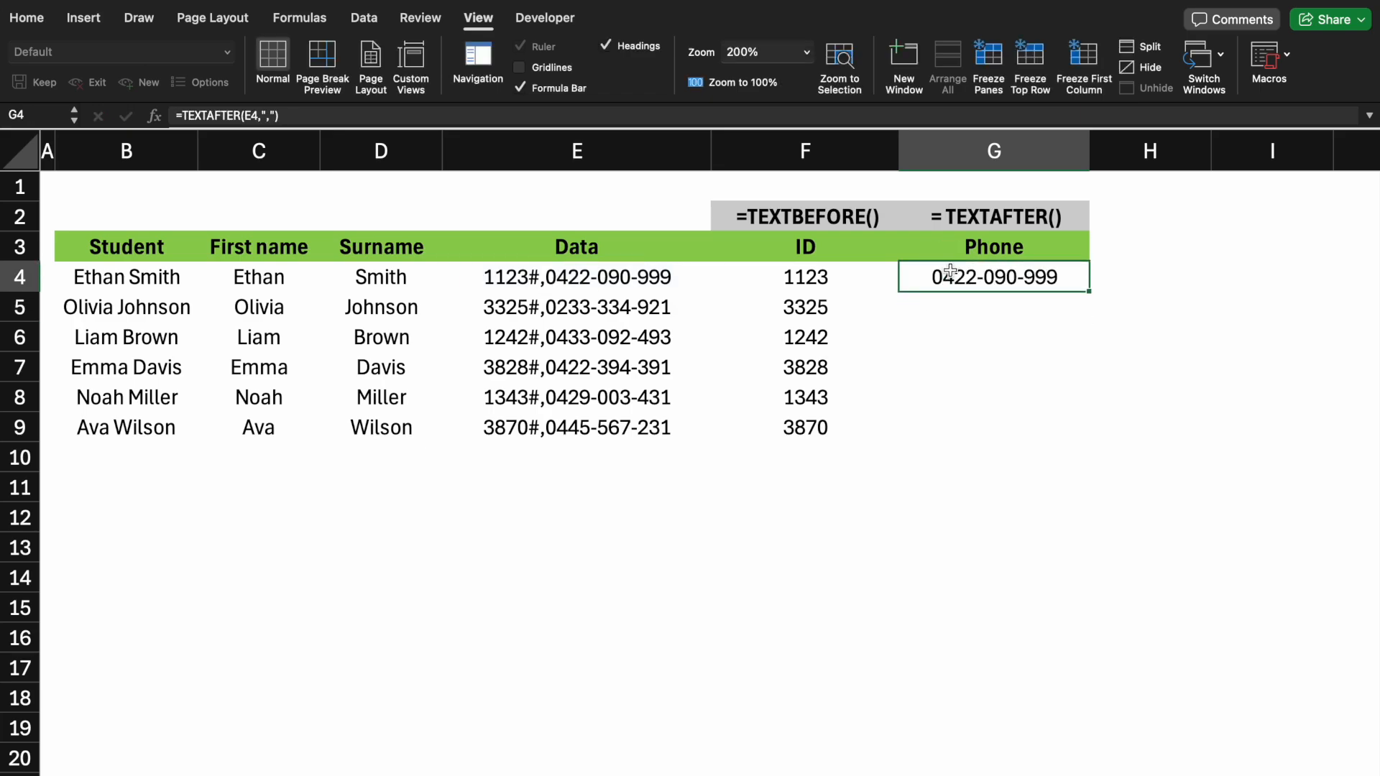
double_click(1088, 291)
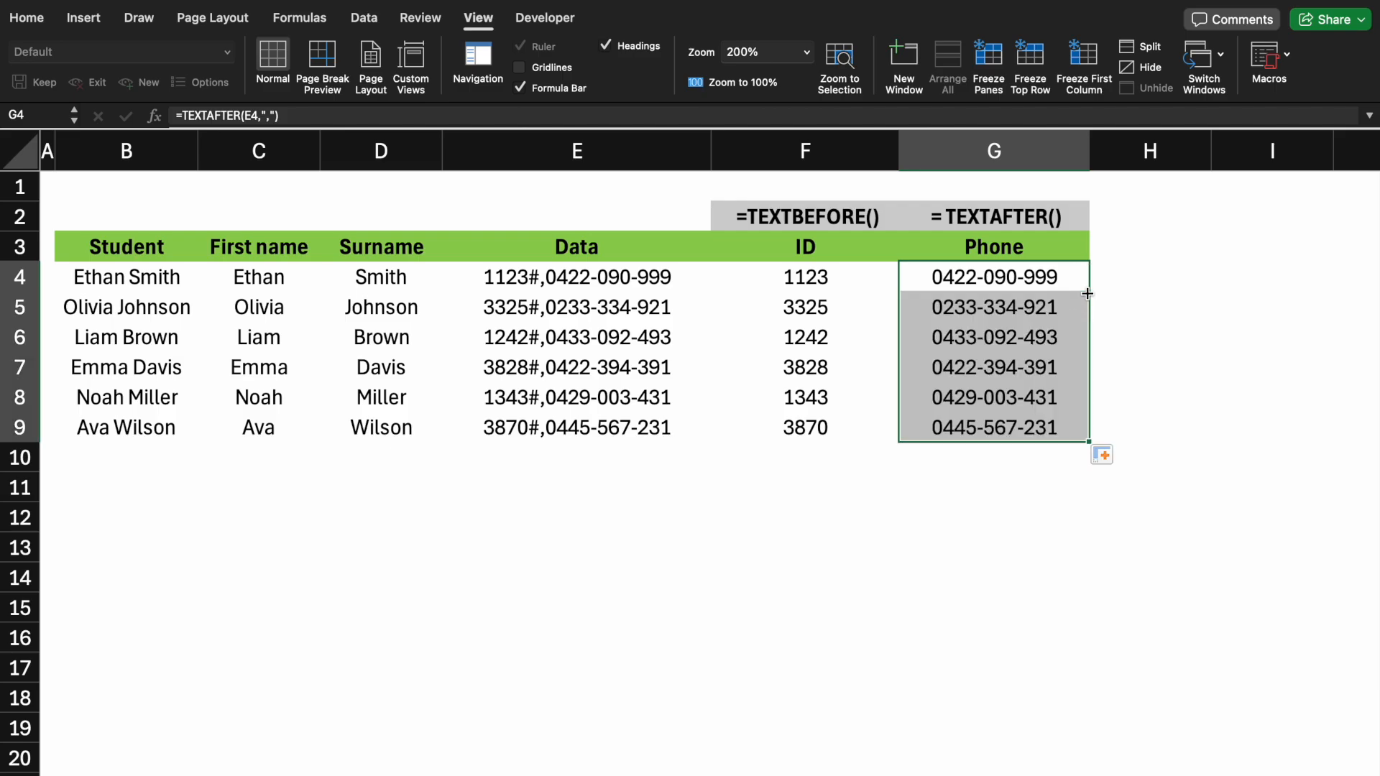
left_click(793, 539)
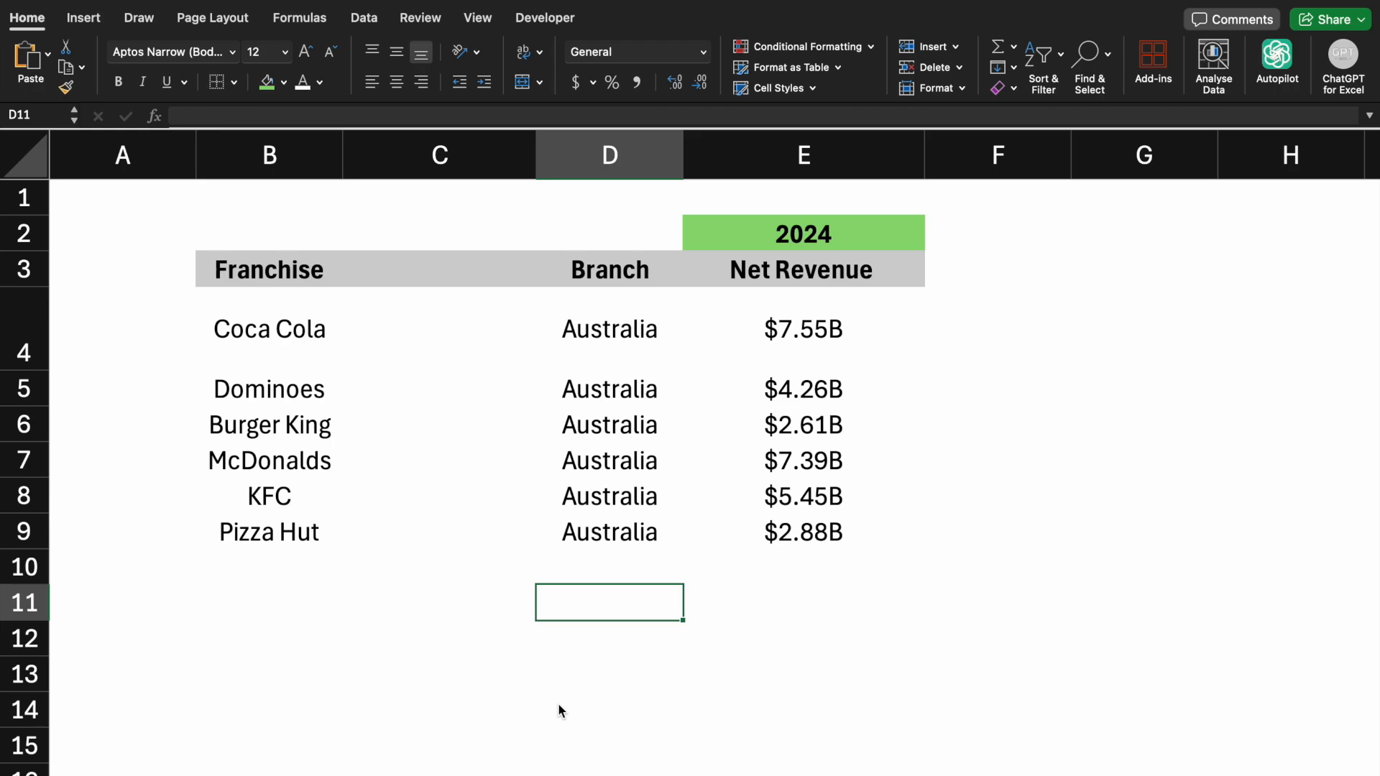
Start an IMAGE formula in the cell beside Coca Cola, C4
left_click(431, 330)
type("=image")
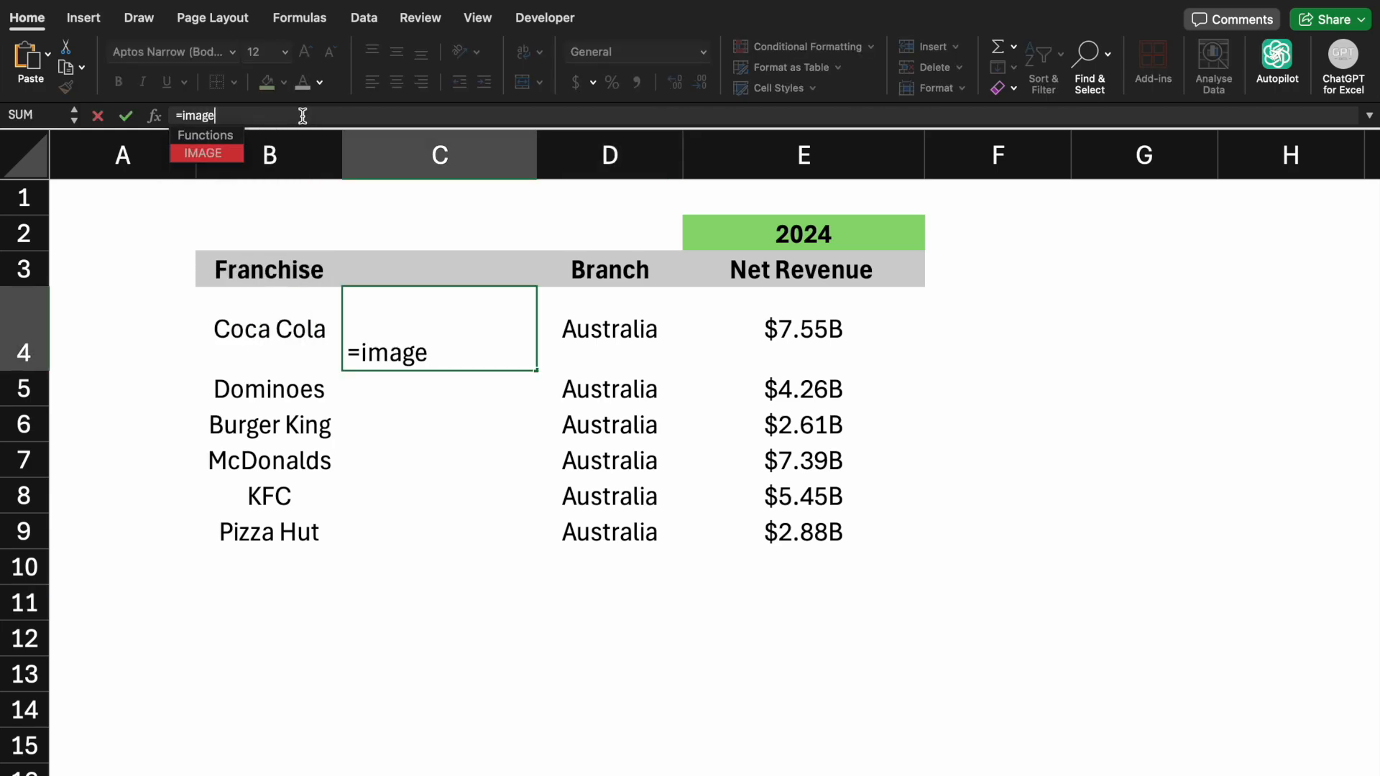
key("Tab")
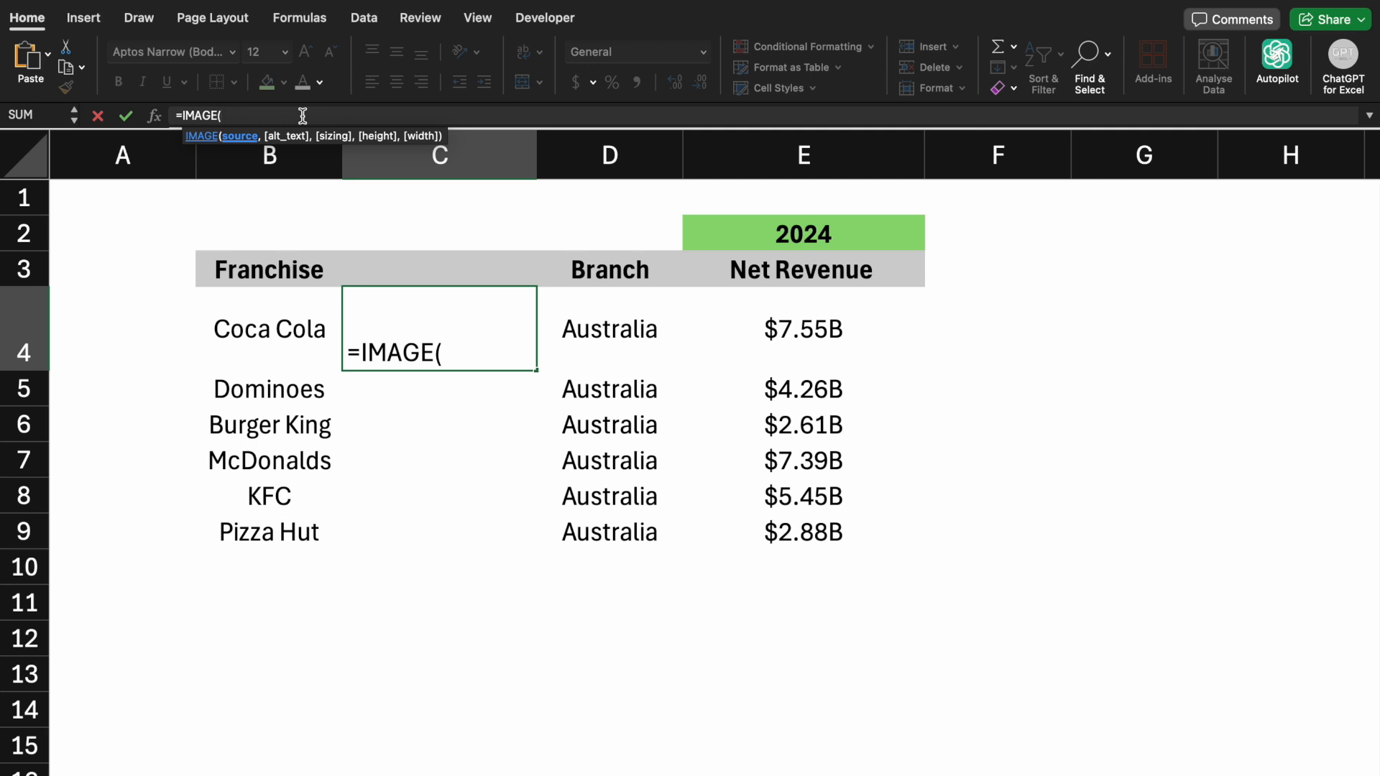
In a browser image search, copy the image address of the red Coca-Cola 'Real Magic' logo
scroll(598, 672, "down", 10)
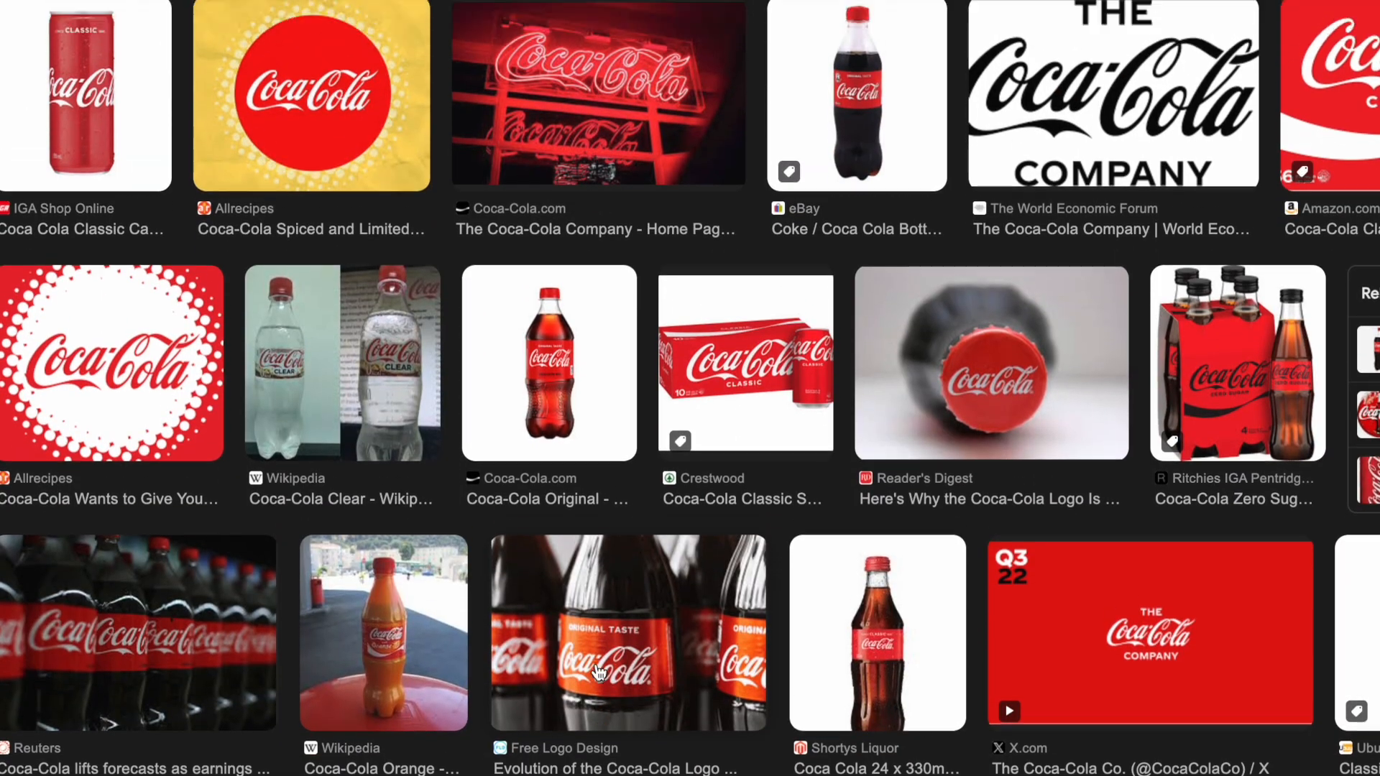
scroll(558, 578, "up", 9)
scroll(559, 579, "down", 7)
scroll(559, 579, "down", 12)
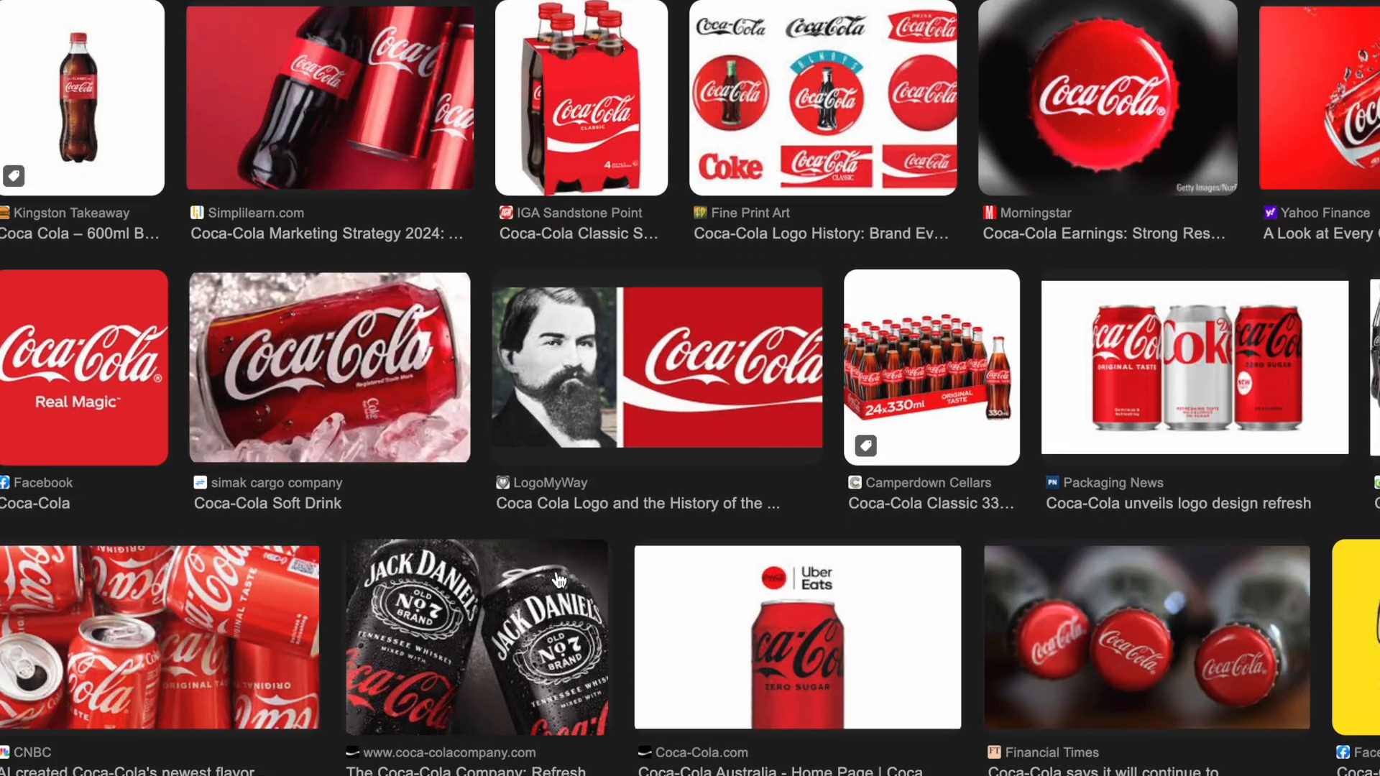
right_click(114, 411)
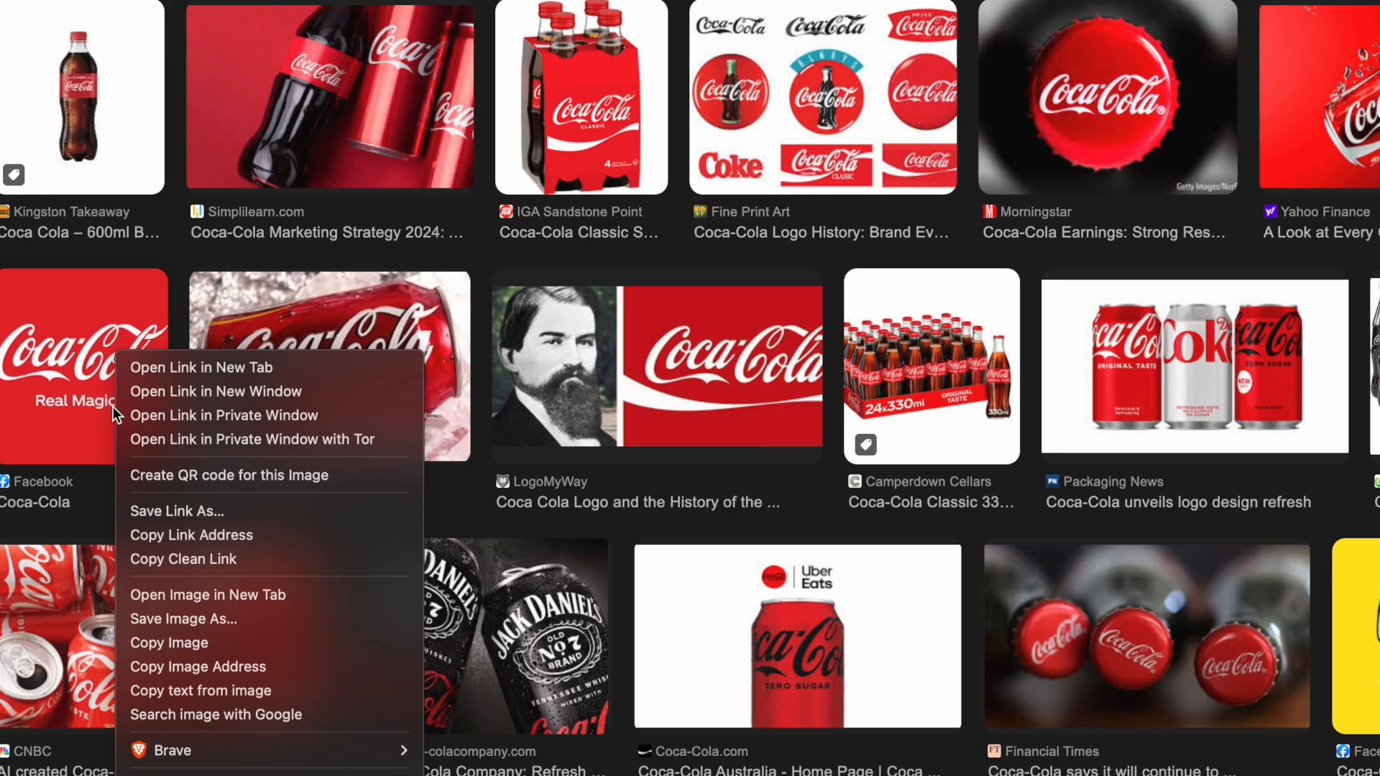
left_click(187, 667)
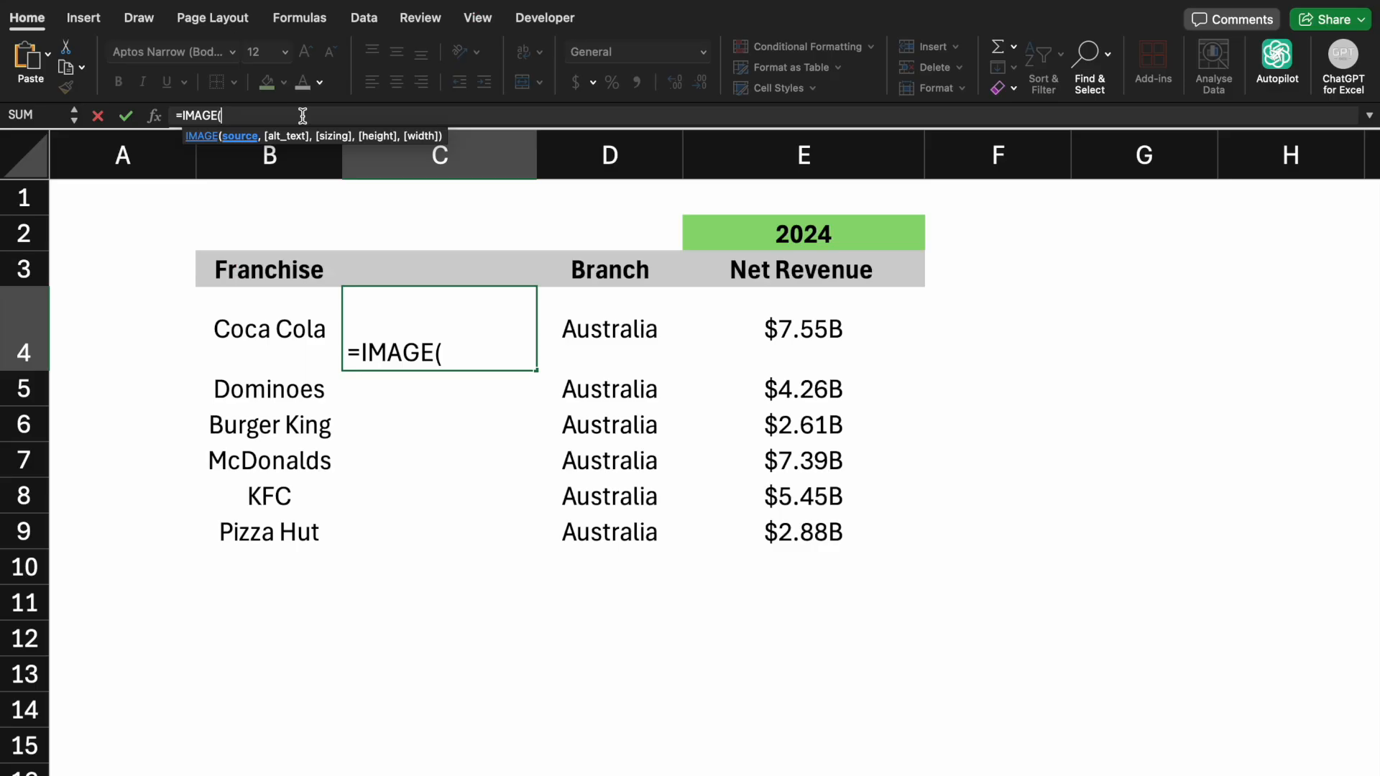
Complete the IMAGE formula with the pasted image address in quotes and confirm it
type("\"")
key("super+v")
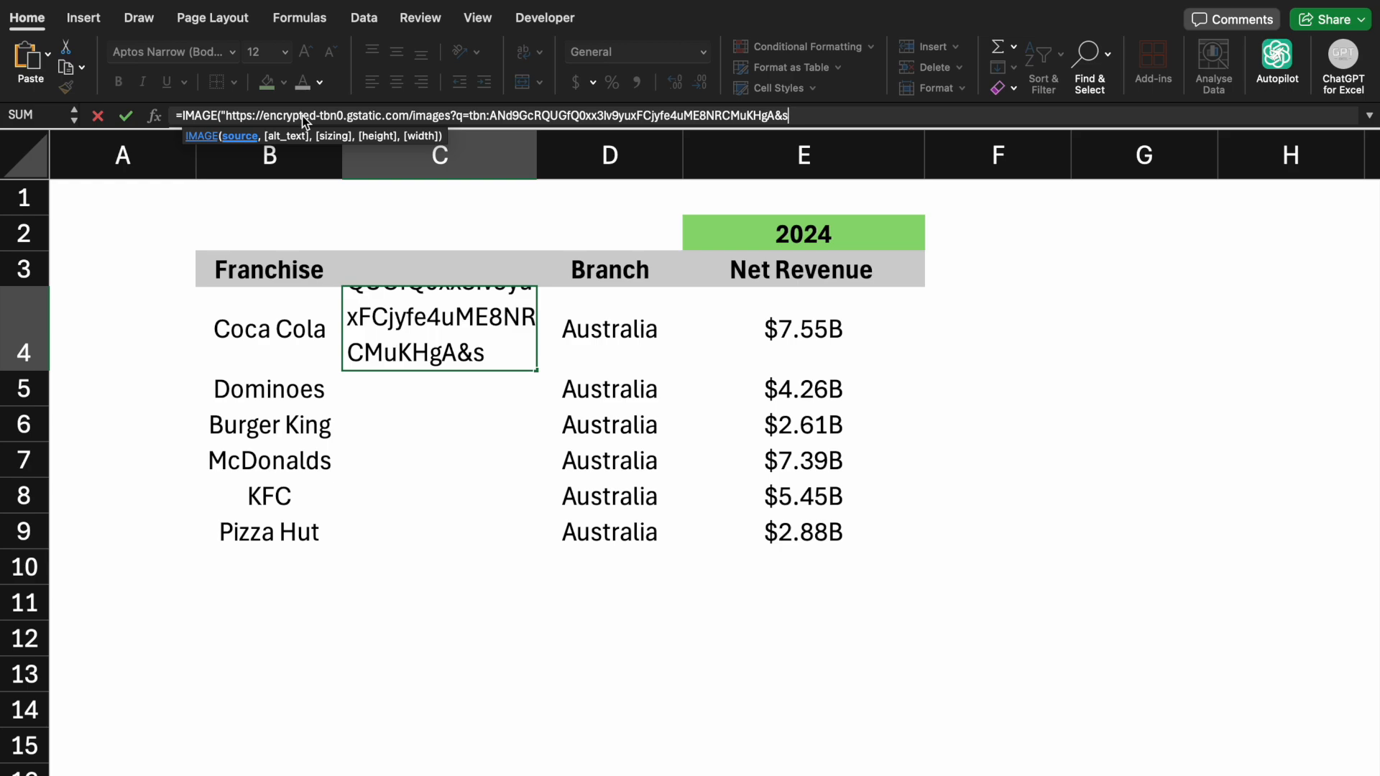
type("\")")
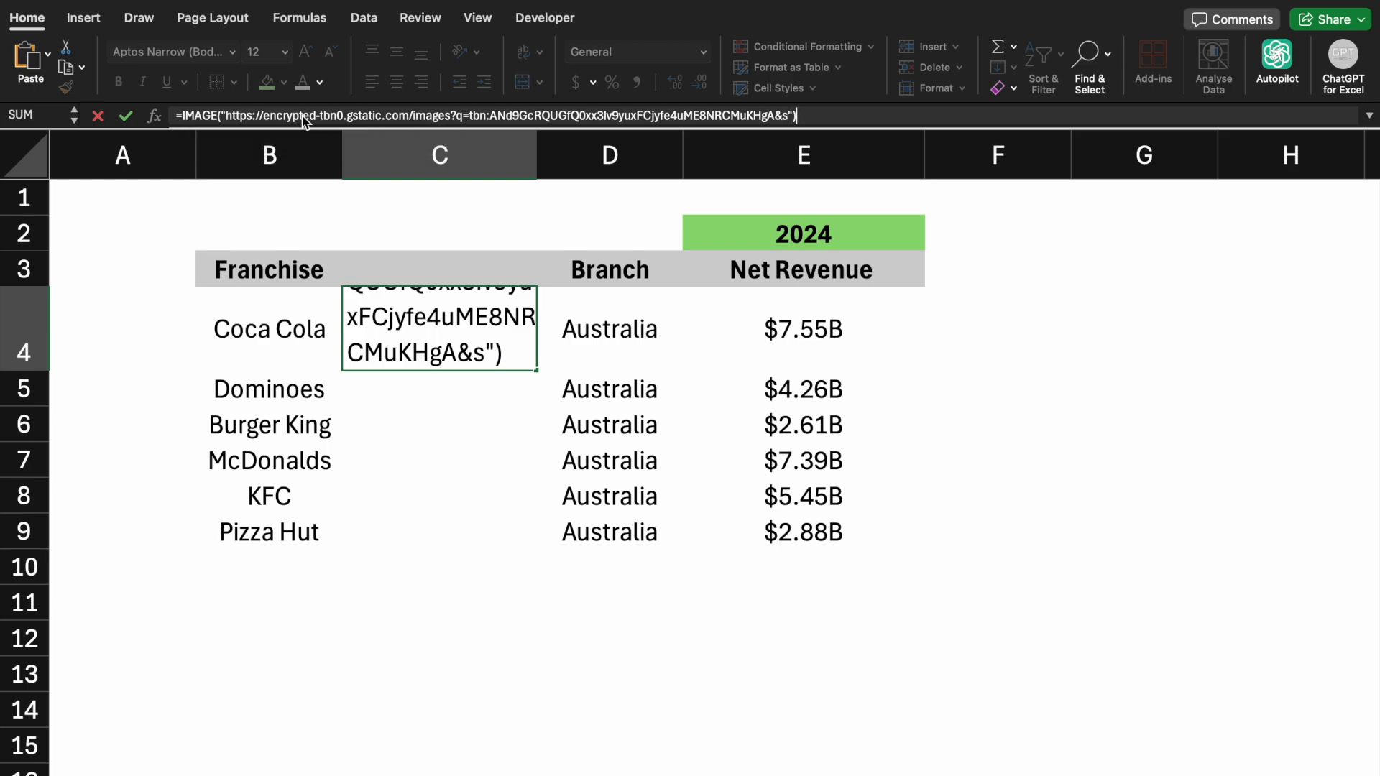
key("Return")
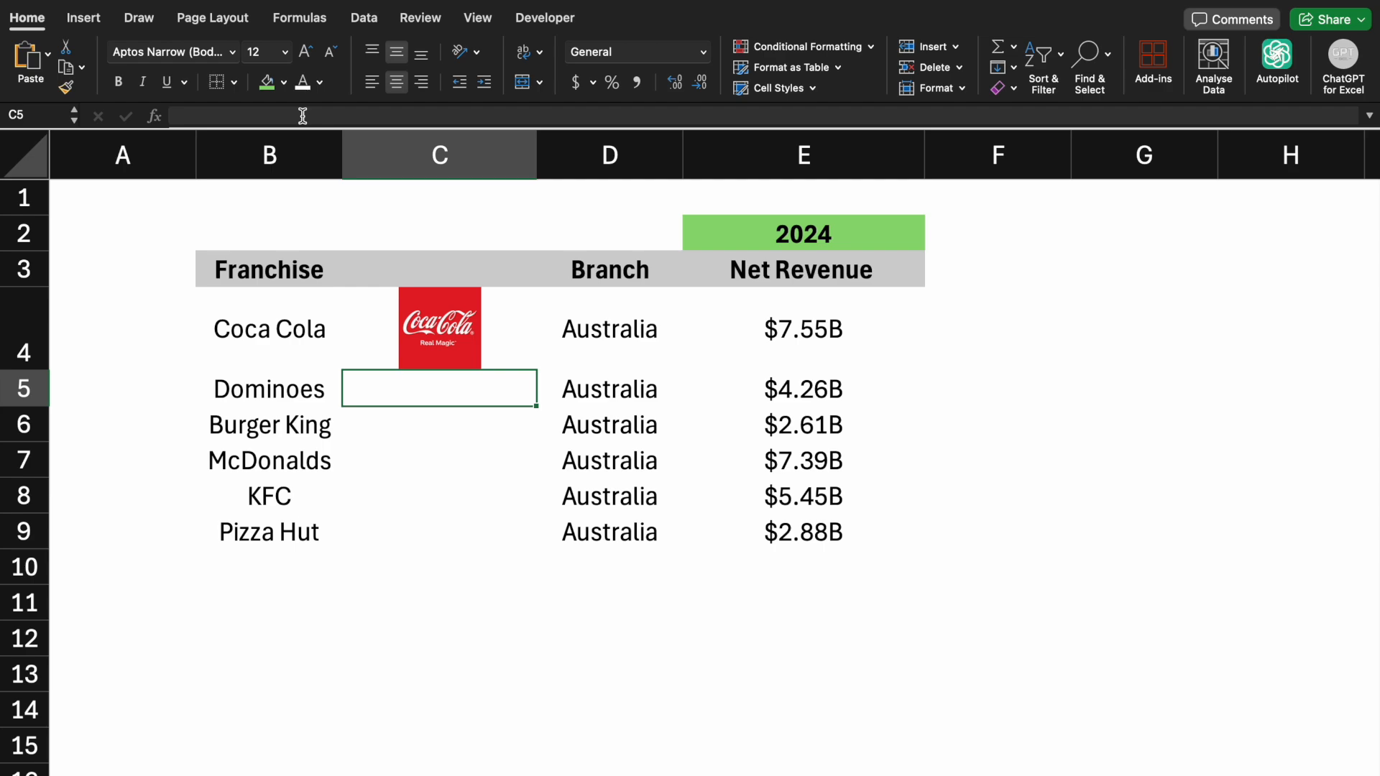
Widen column C slightly so the logo fits better
left_click(431, 603)
left_click_drag(537, 158, 567, 160)
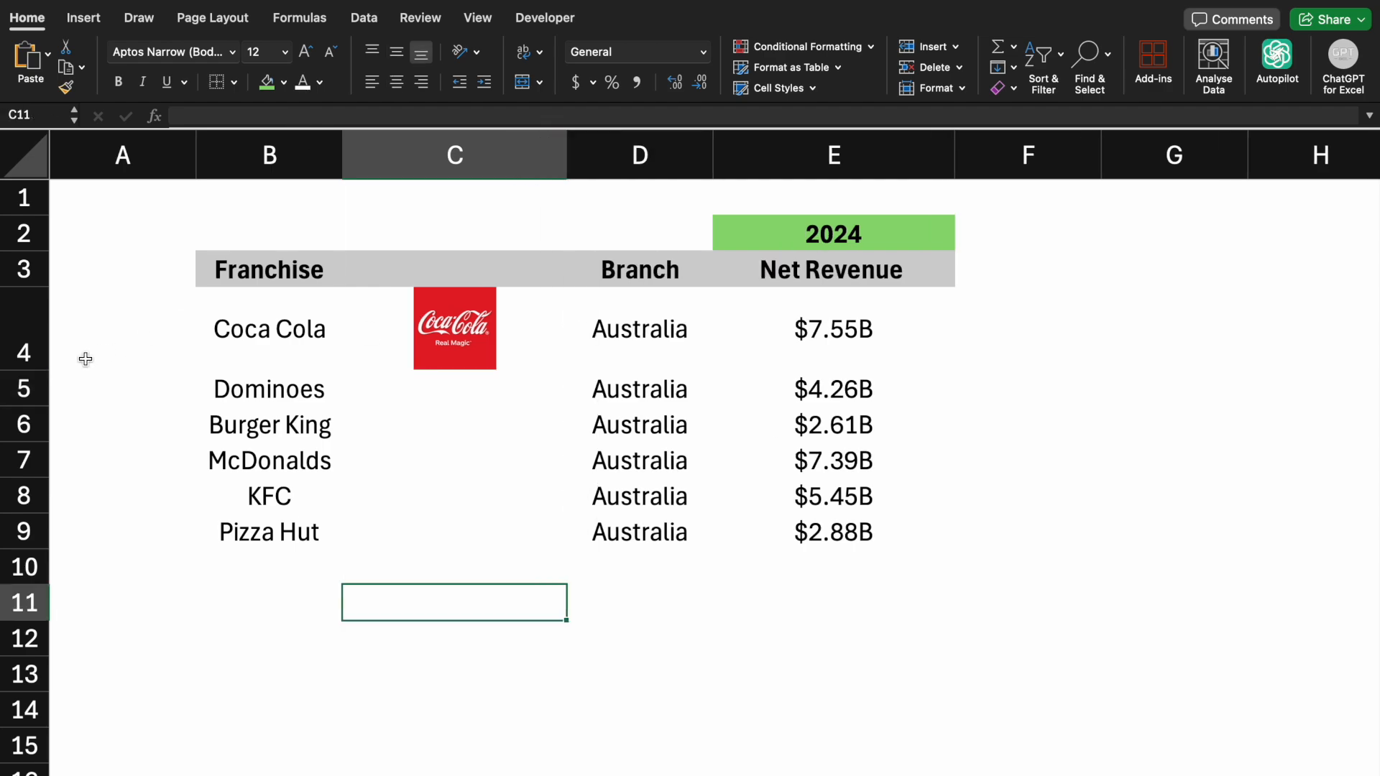
Increase the height of row 4 so the Coca-Cola logo displays larger
left_click_drag(41, 372, 39, 407)
left_click(230, 486)
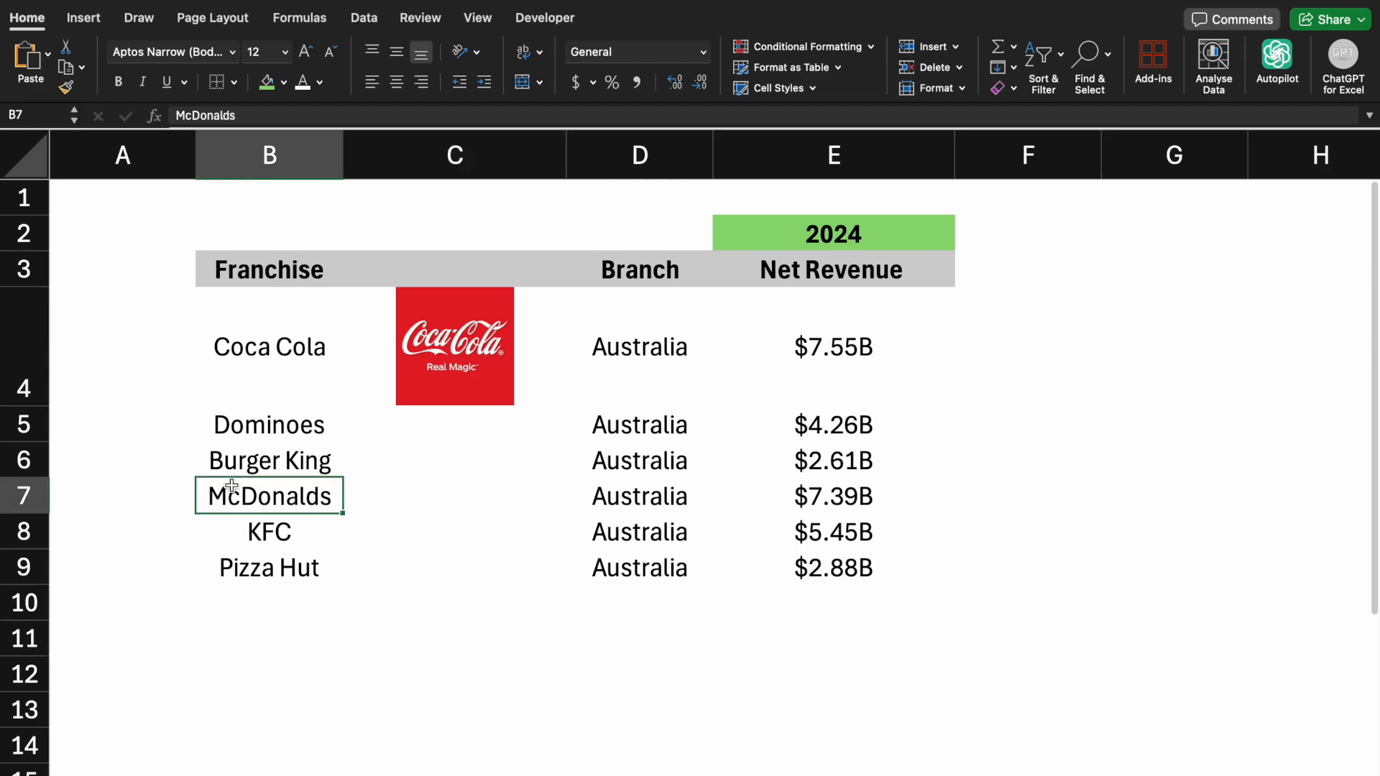
left_click(490, 555)
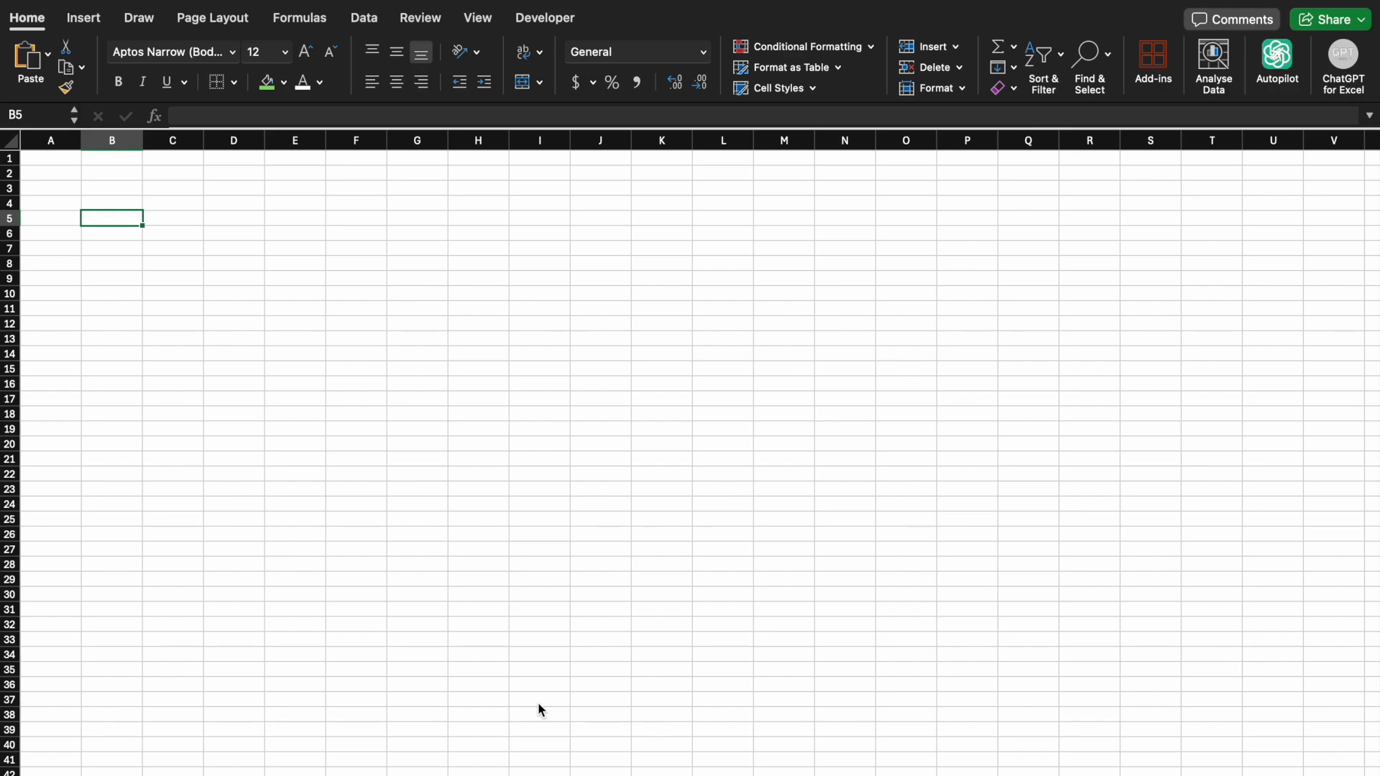
On a blank sheet, import the student table from the Data PNG image with Data from Picture, inserting it despite the review notice
left_click(83, 17)
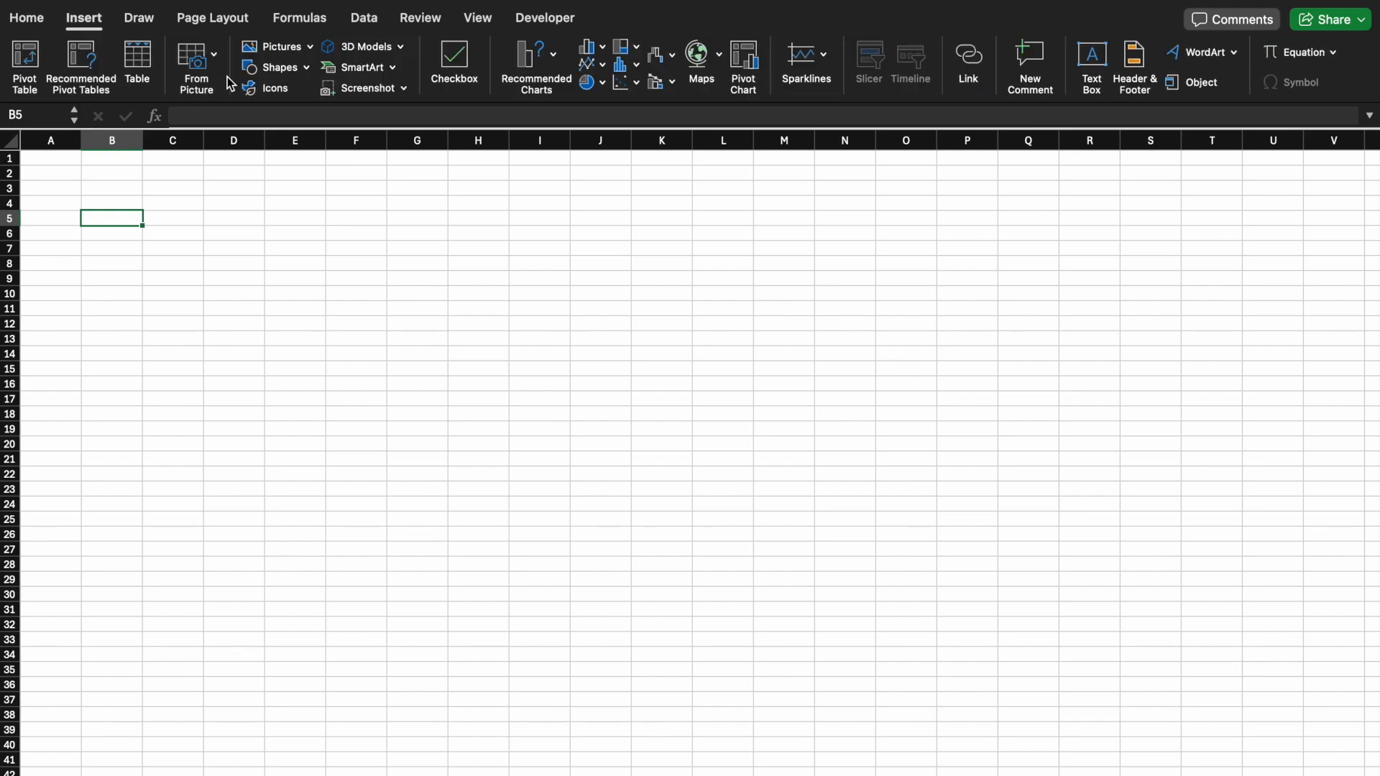
left_click(217, 55)
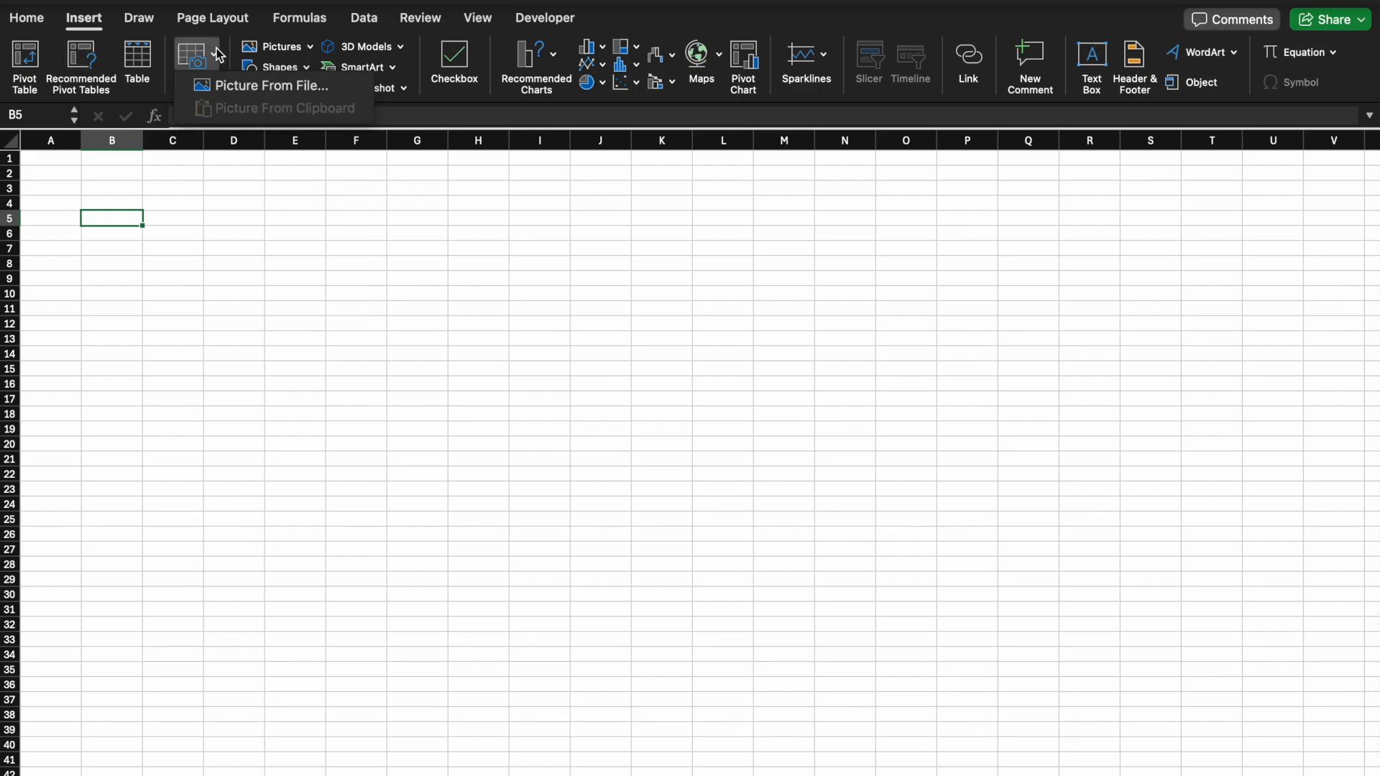
left_click(227, 86)
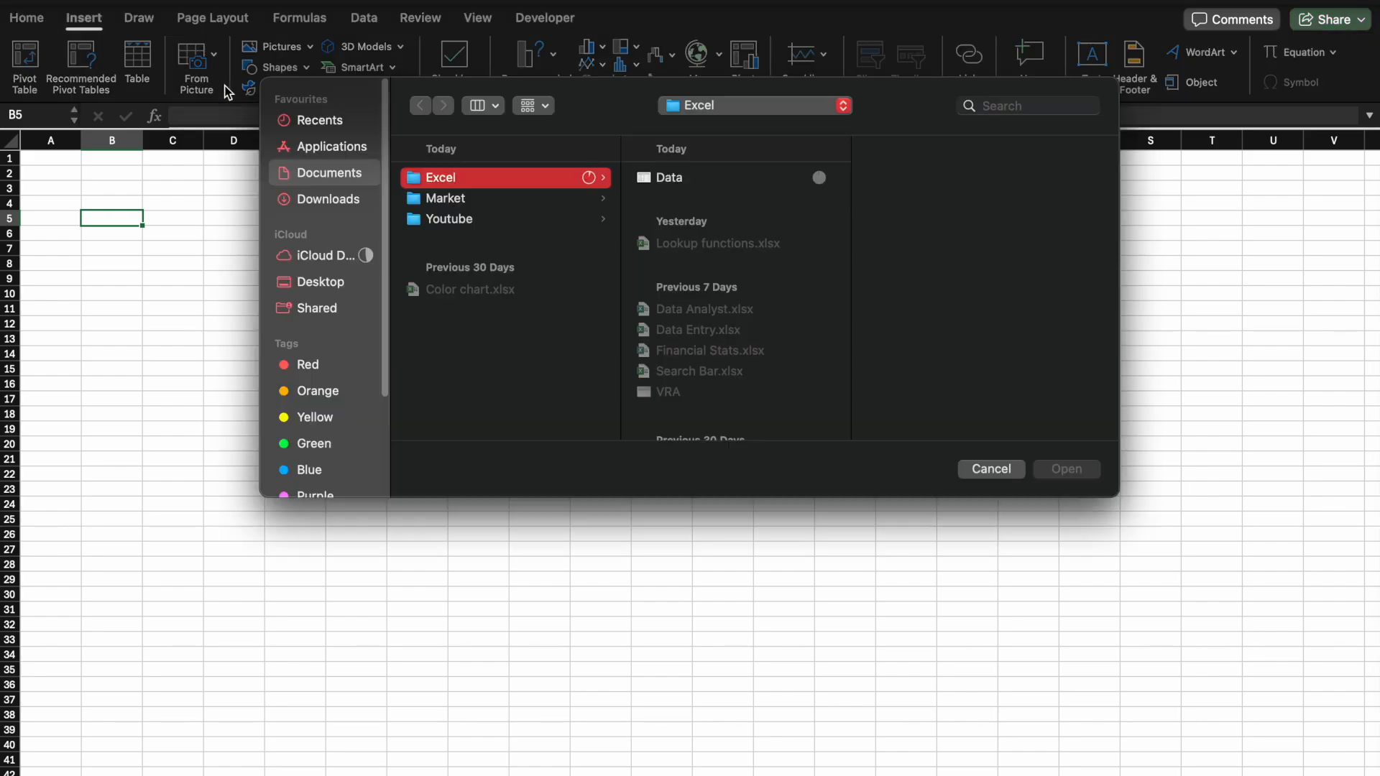
left_click(671, 178)
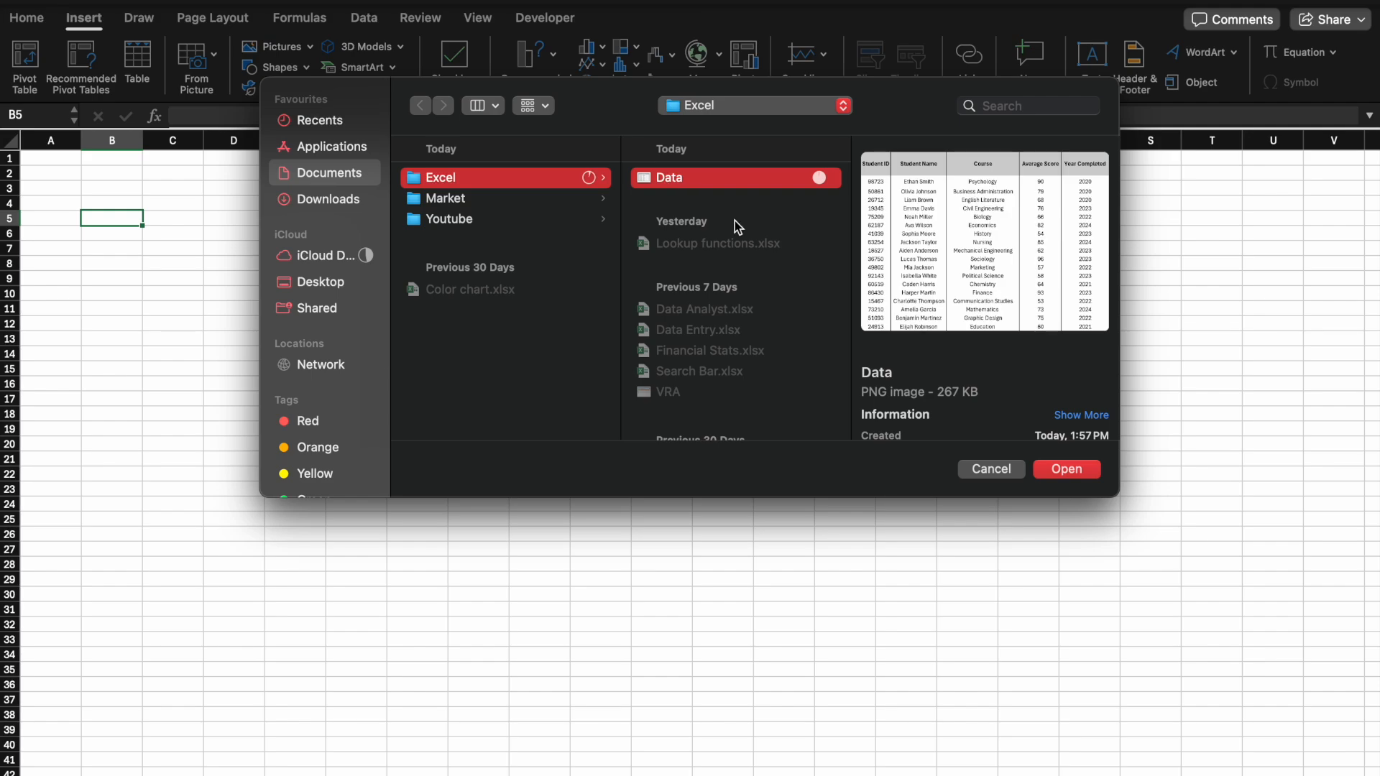
left_click(1059, 470)
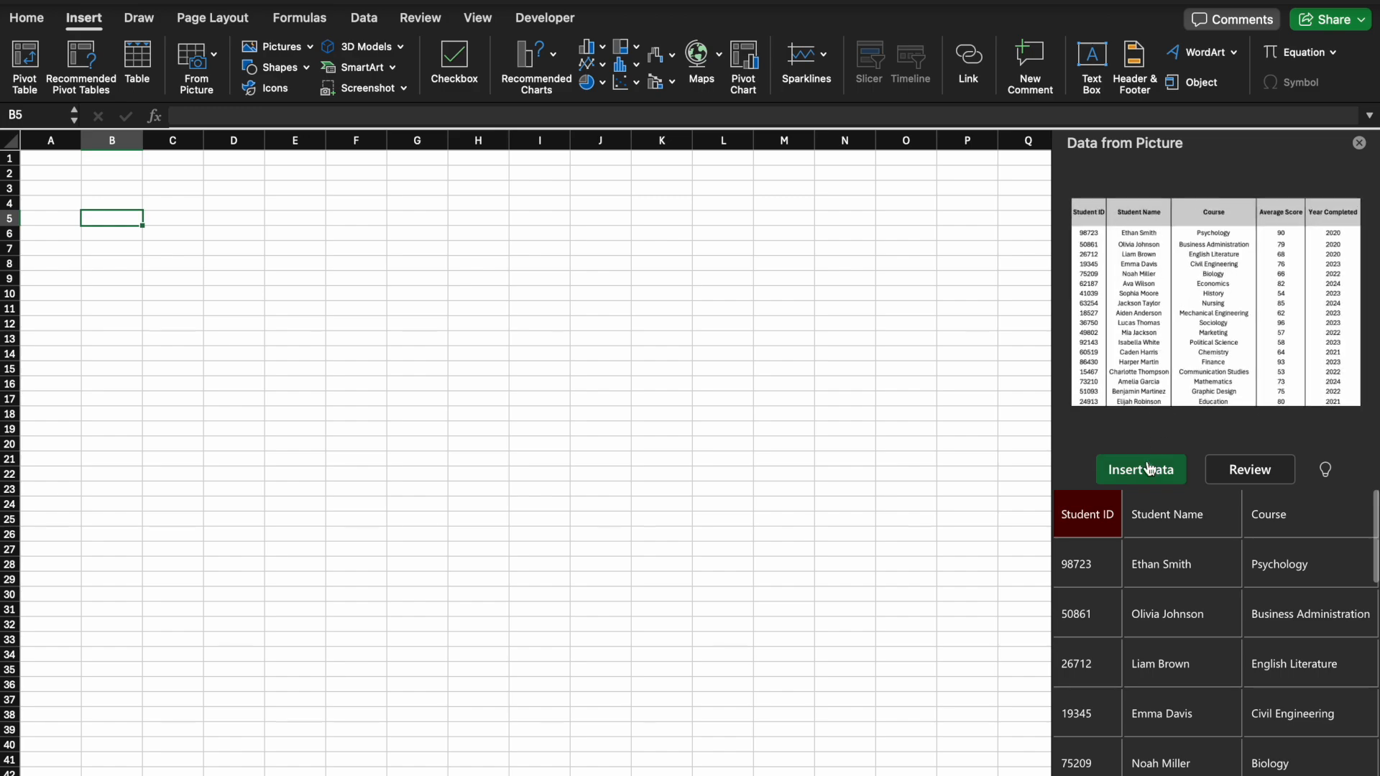
left_click(1148, 473)
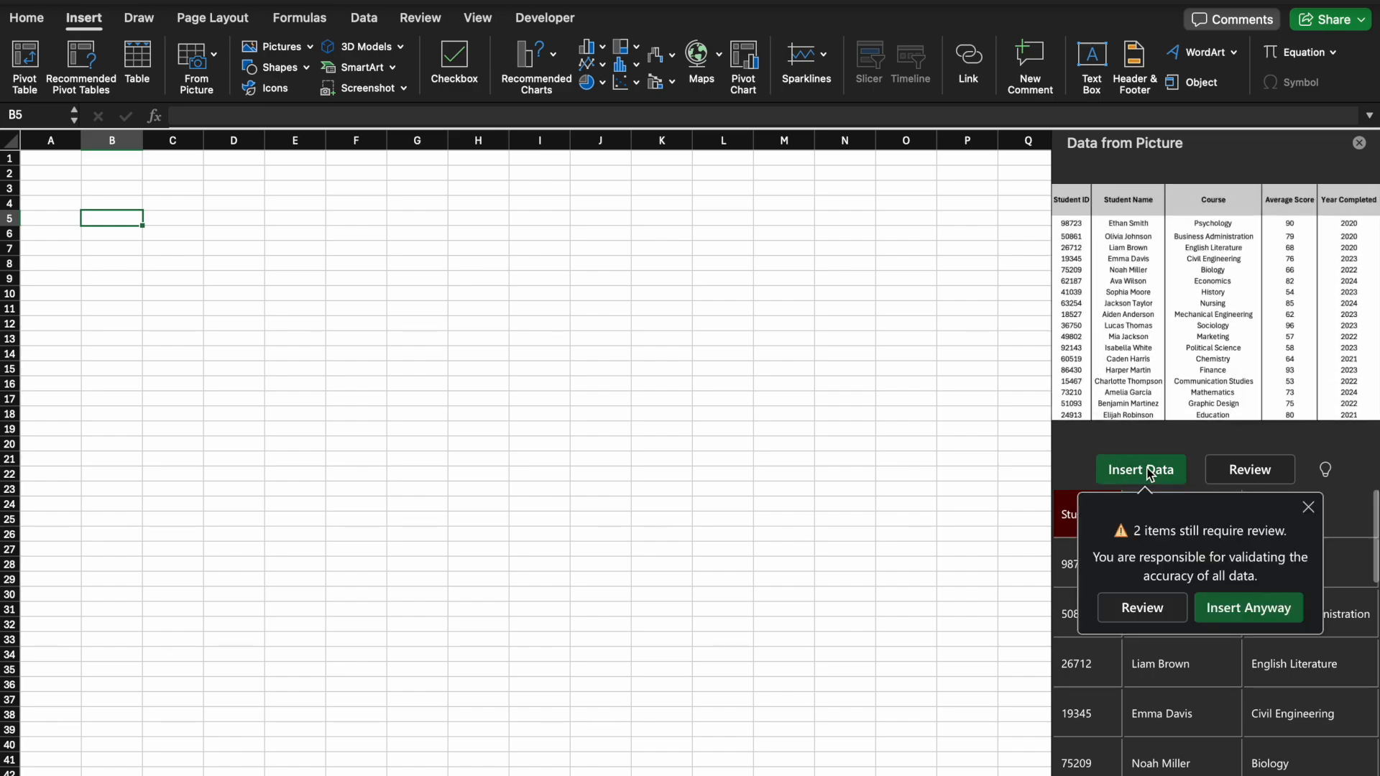
left_click(1226, 609)
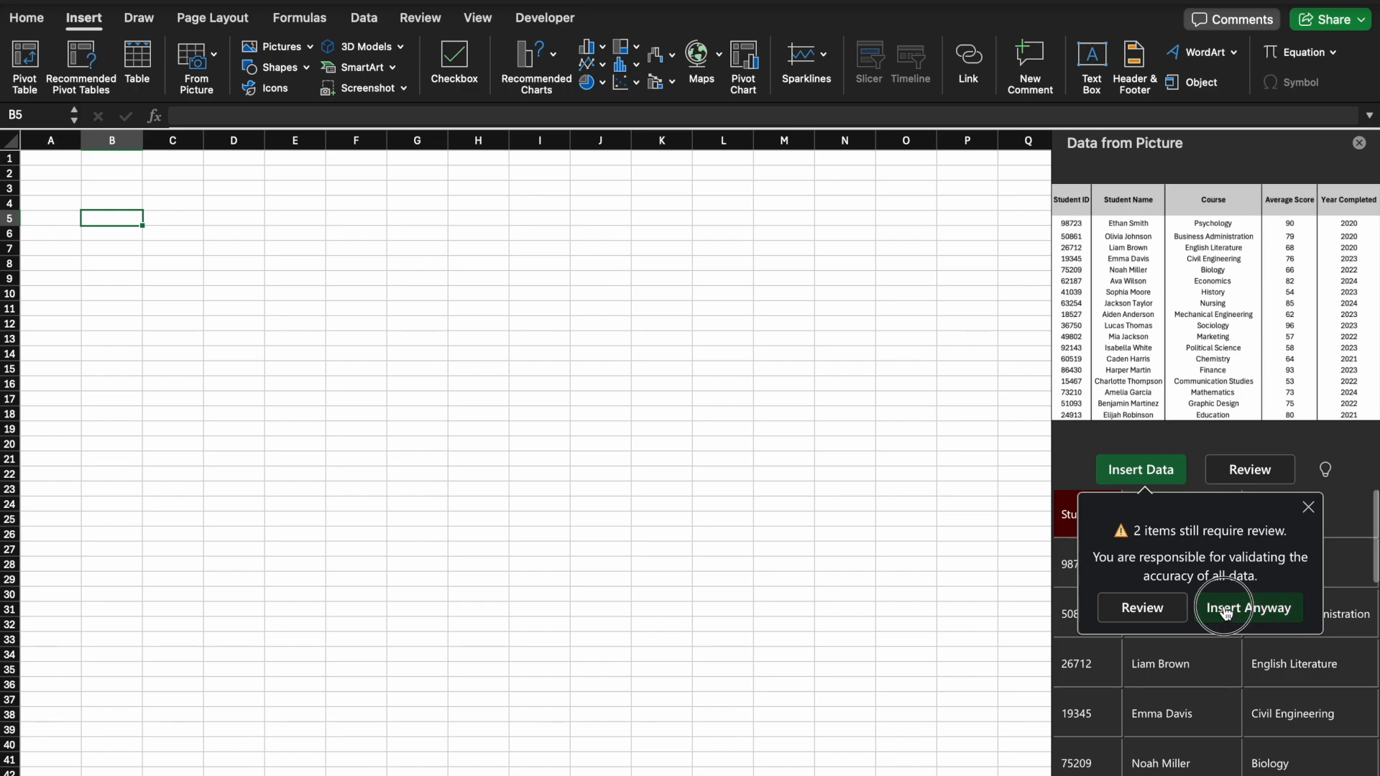
left_click_drag(111, 140, 591, 138)
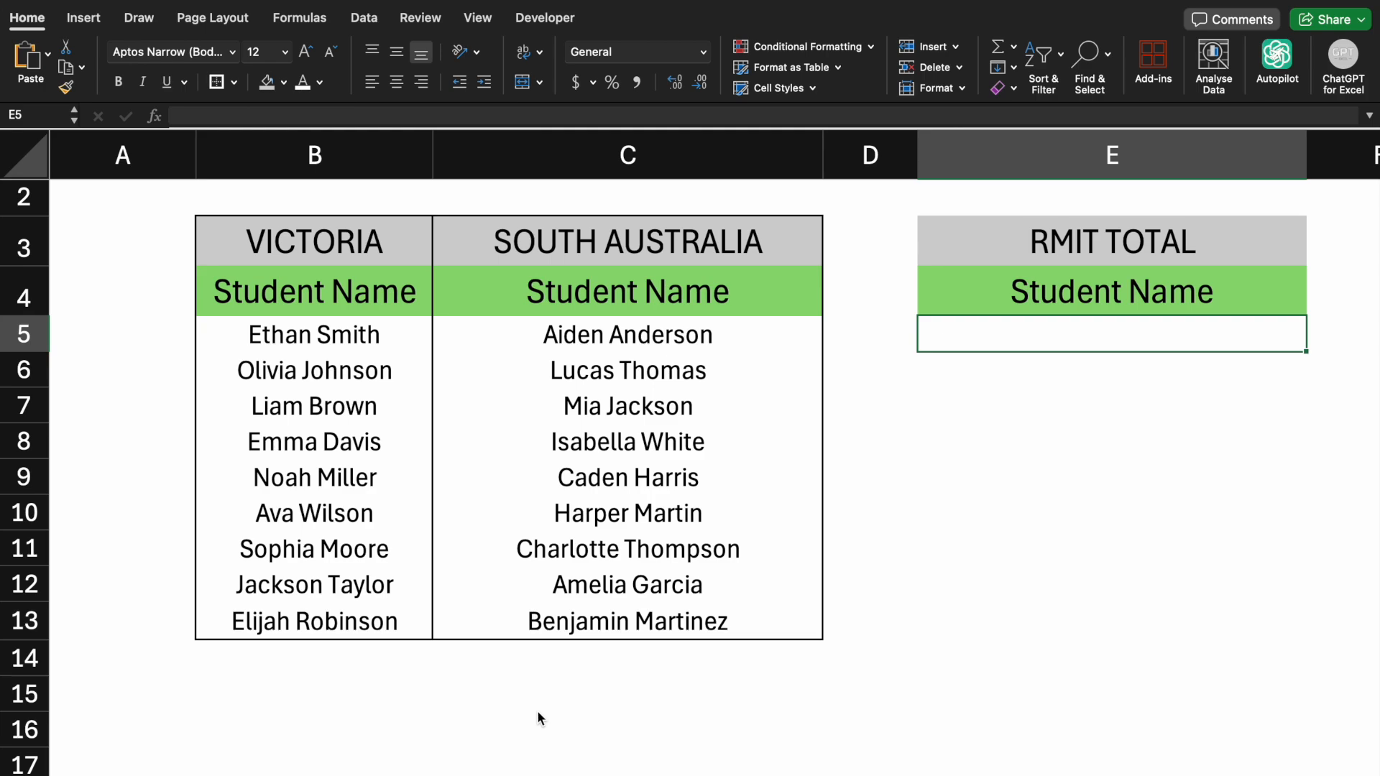
In E5, enter a TOCOL formula that stacks the Victoria and South Australia student names B5:C13 into one column
type("=")
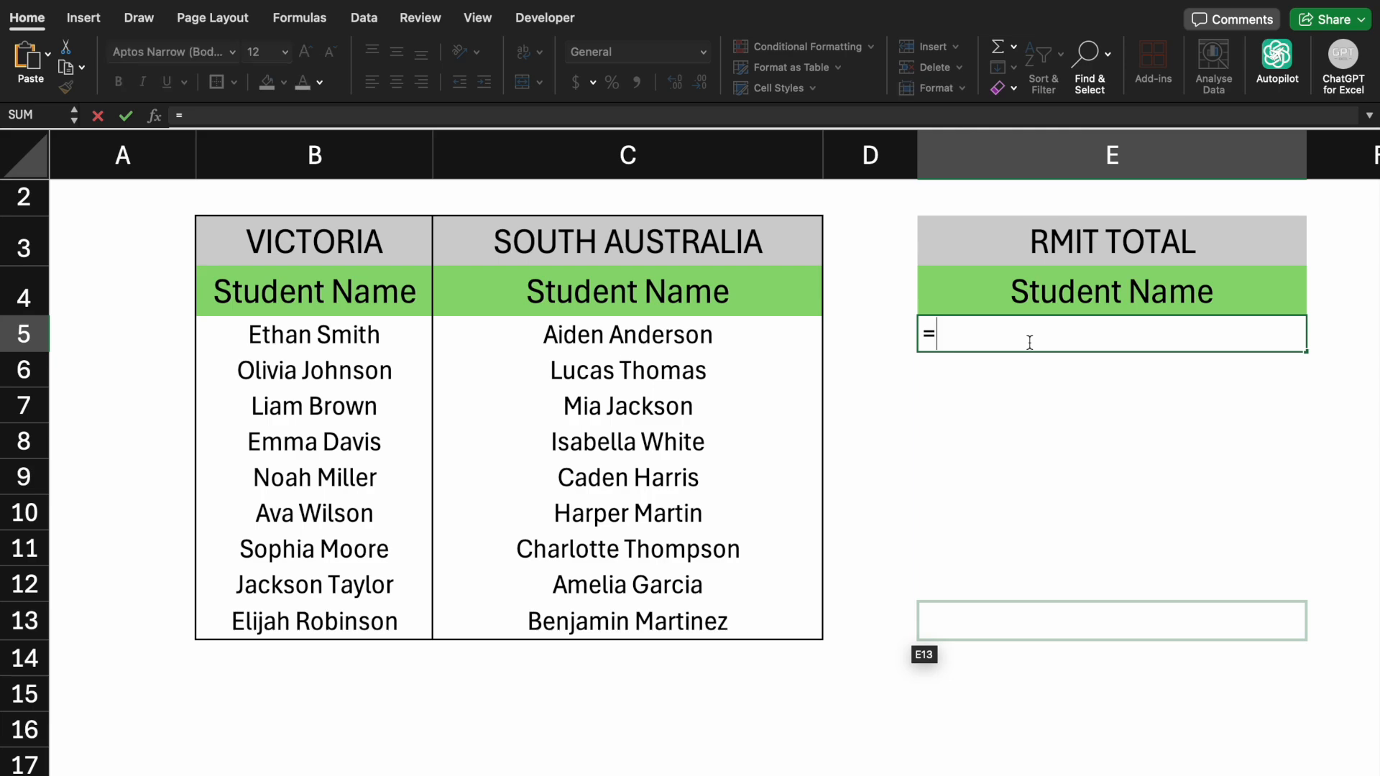
type("to")
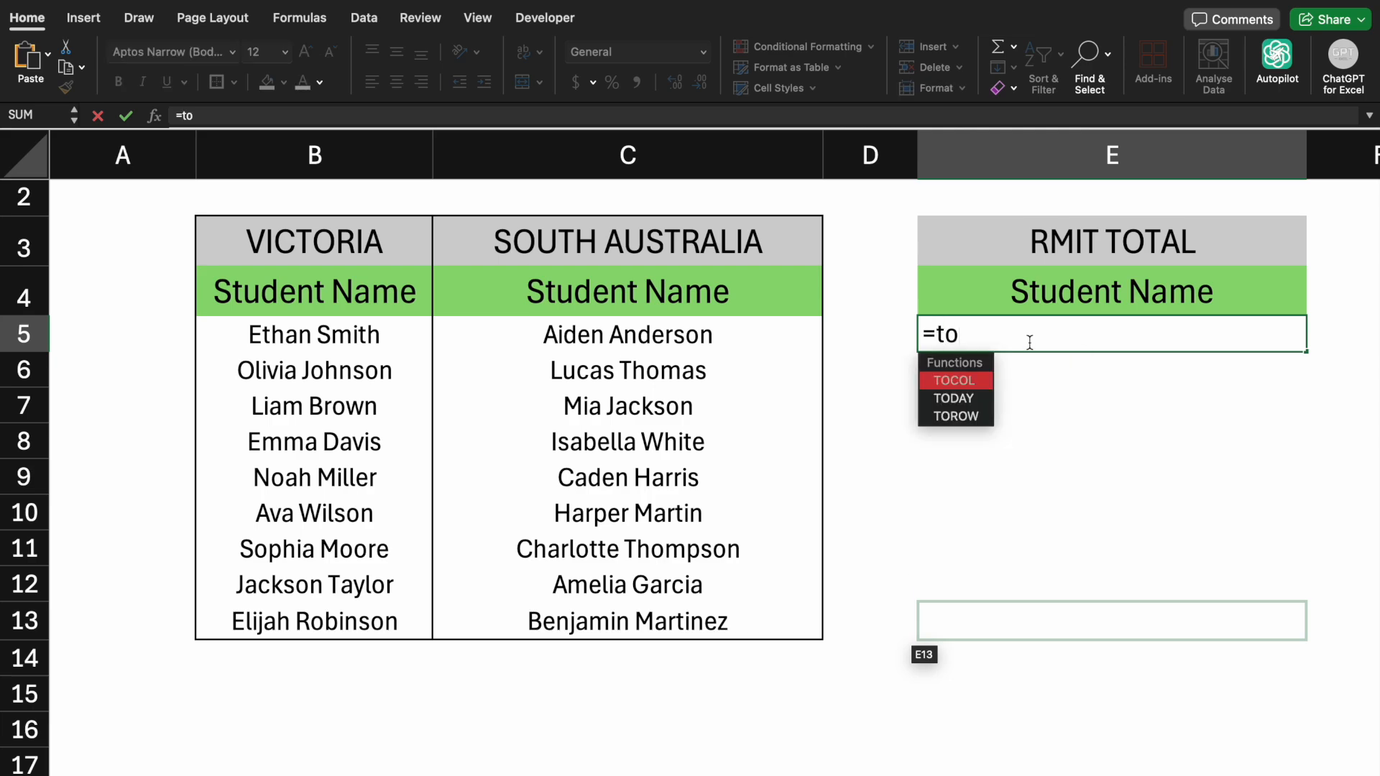
key("Tab")
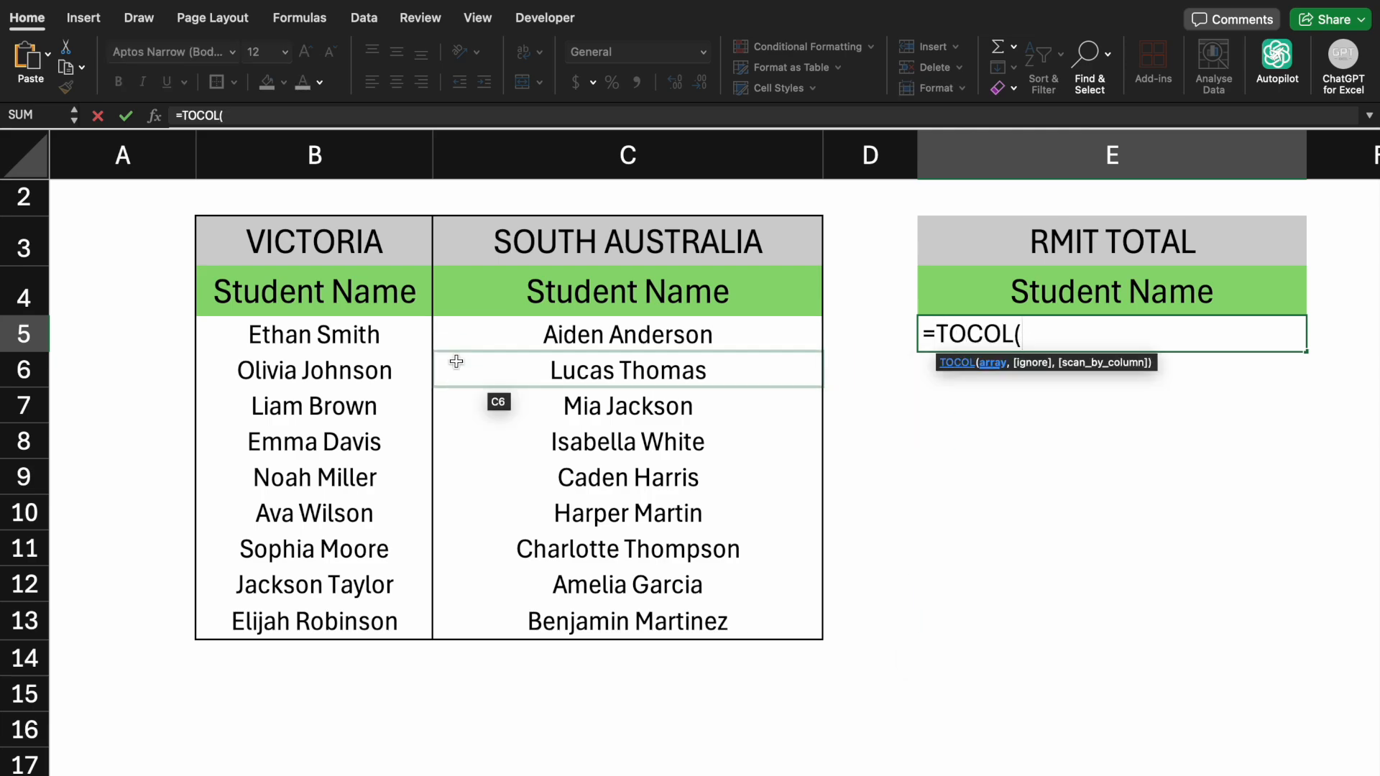
left_click_drag(396, 340, 621, 606)
type(")")
key("Return")
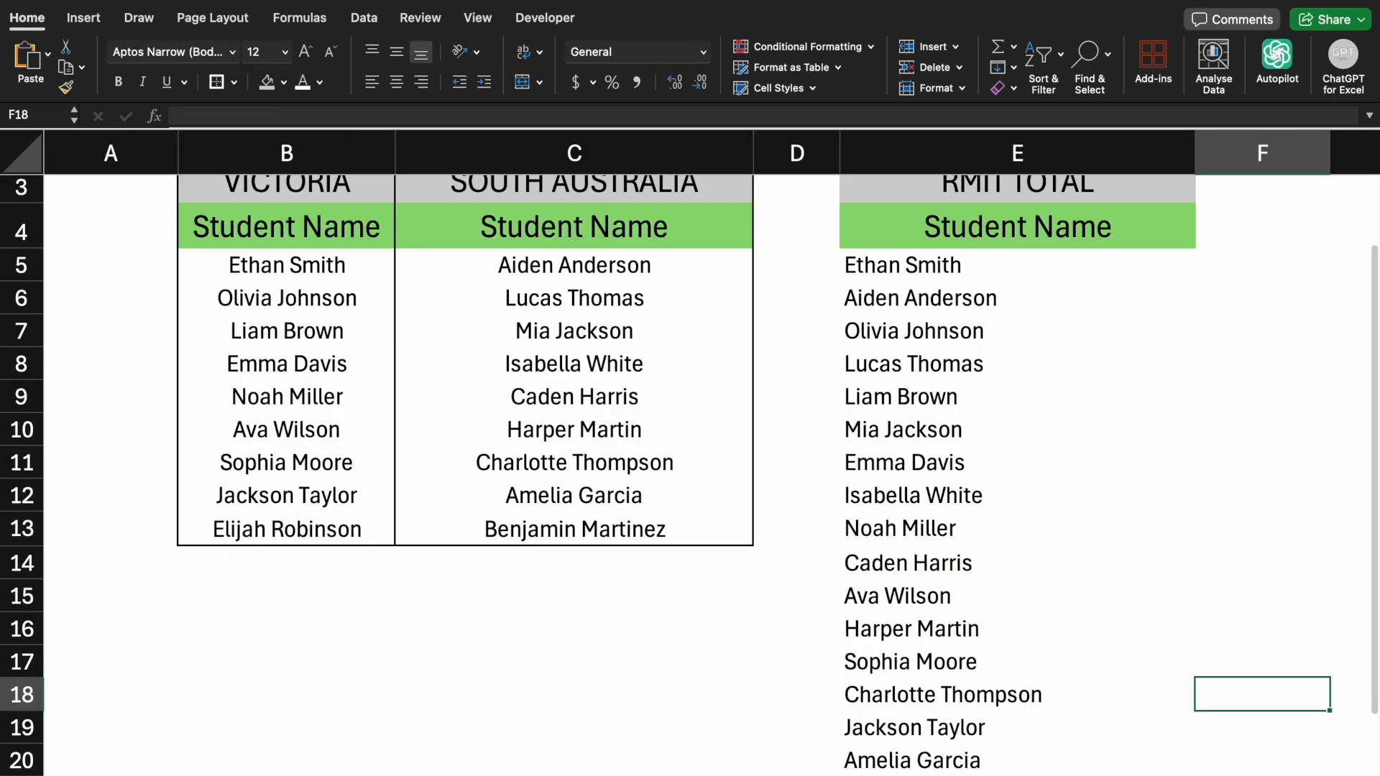
On the next sheet, enter a TOROW formula in E5 turning the student names B7:C15 into a single row
scroll(690, 453, "down", 3)
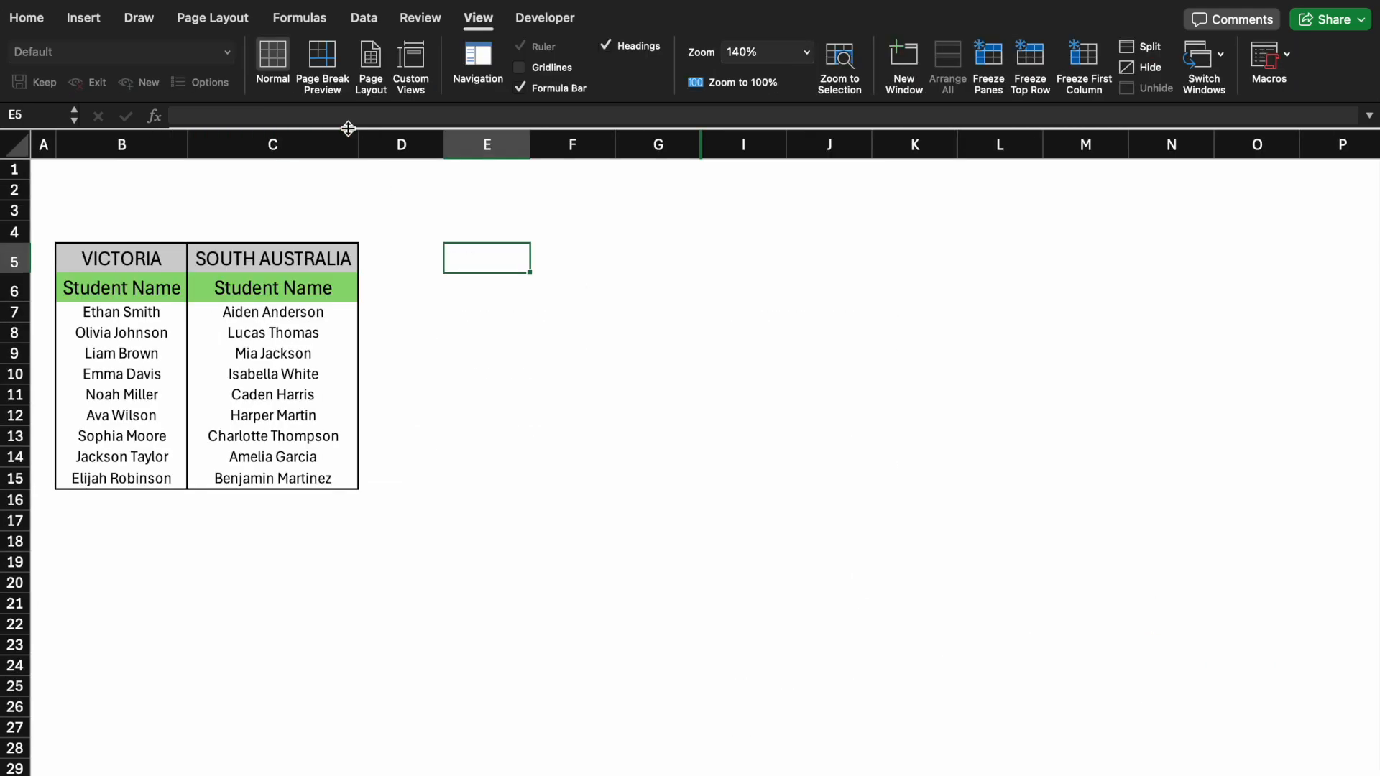
left_click(348, 115)
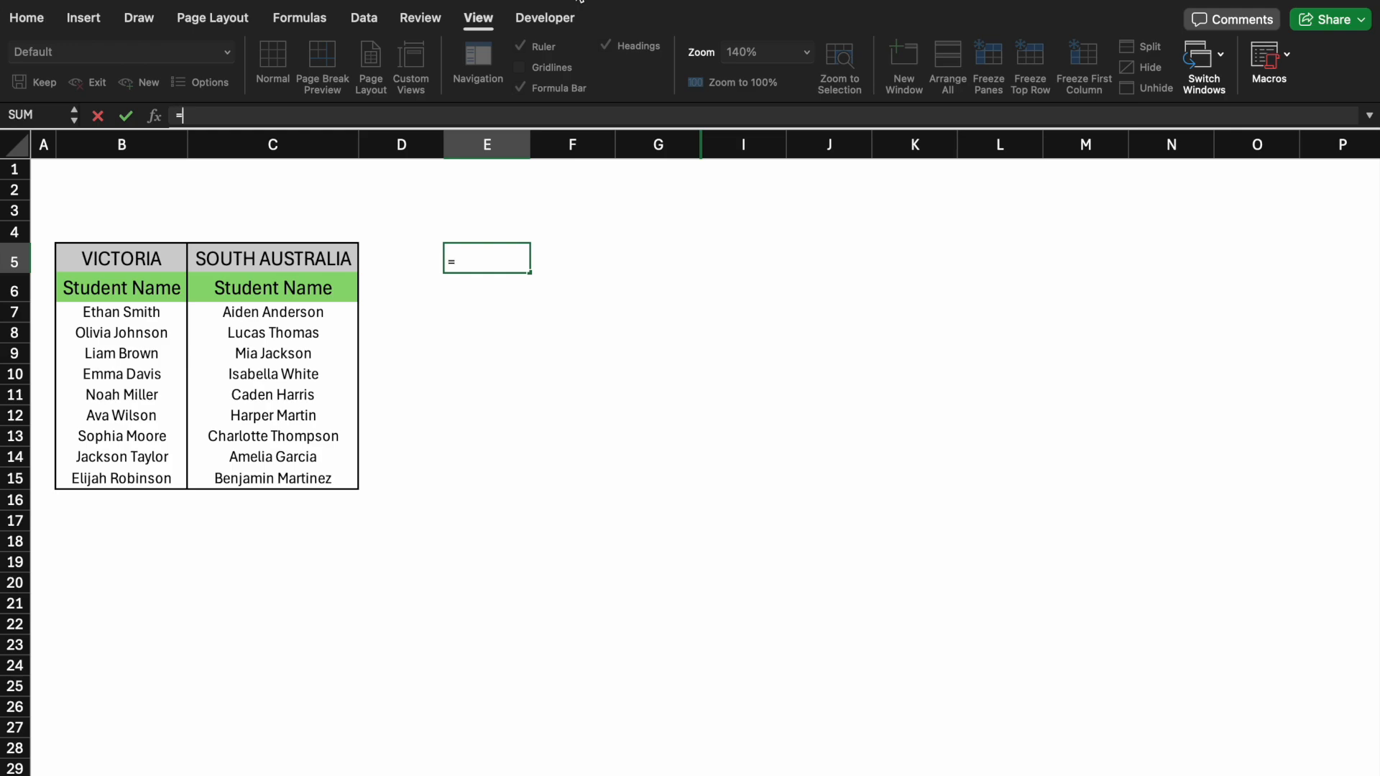
type("tor")
key("Tab")
left_click_drag(137, 312, 240, 471)
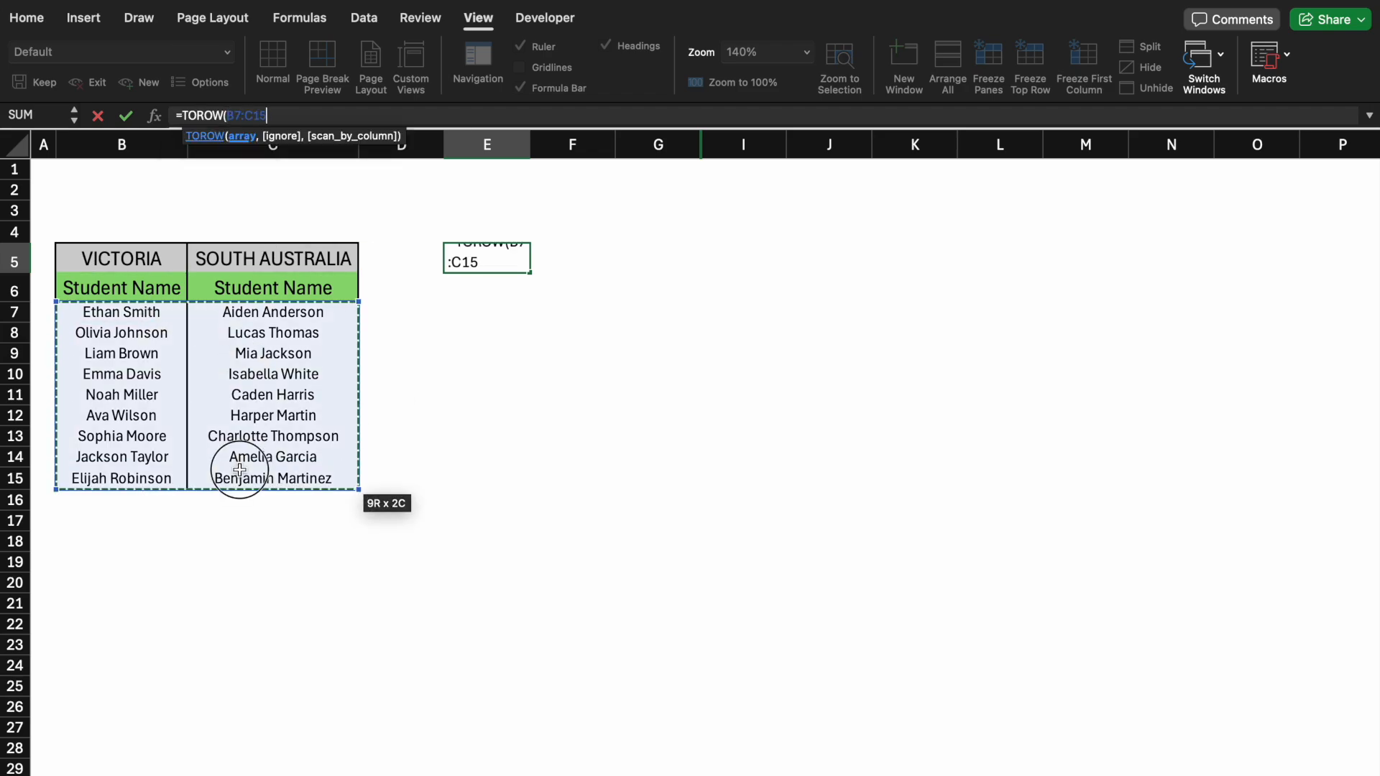
type(")")
key("Return")
left_click(490, 431)
left_click(507, 266)
scroll(505, 266, "right", 6)
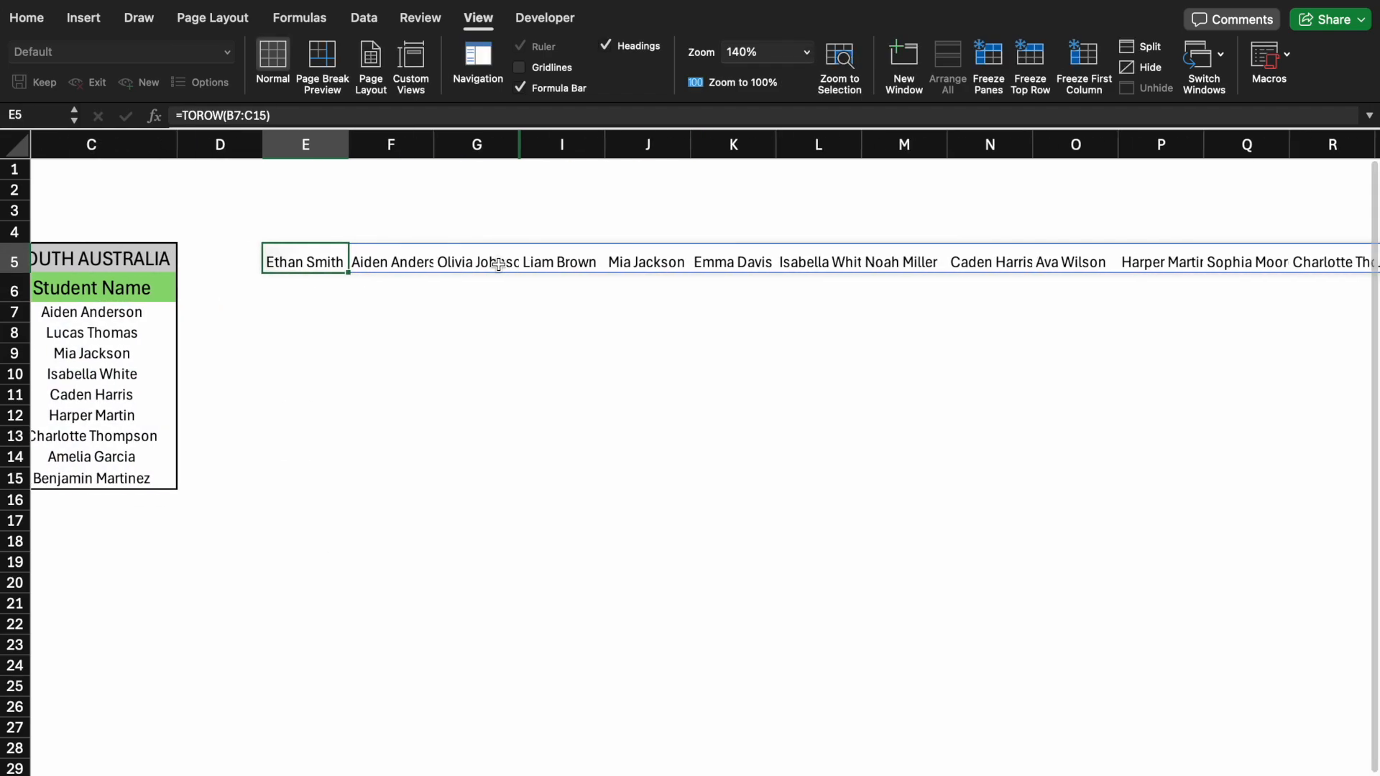
scroll(506, 266, "left", 5)
left_click(506, 367)
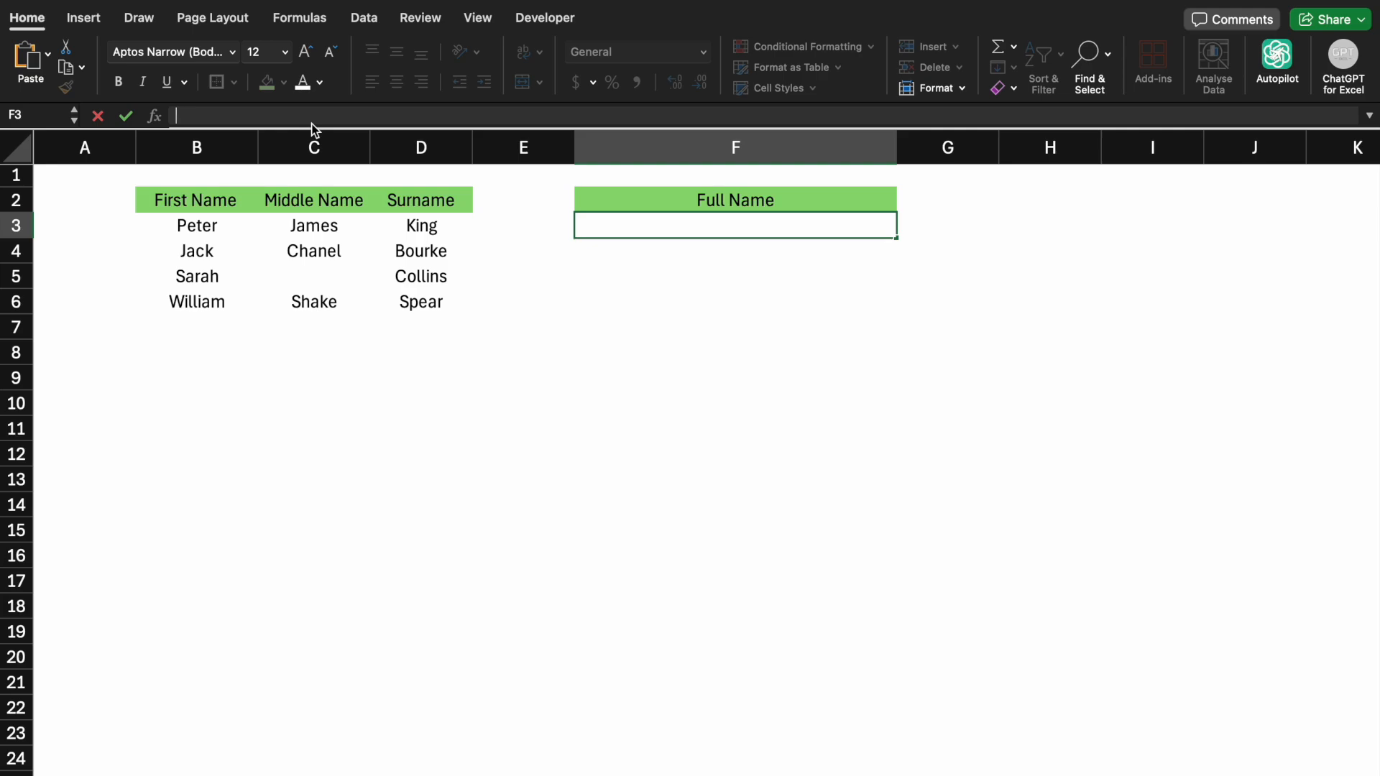
In F3, join first, middle and surname with TEXTJOIN using a space delimiter and TRUE to ignore empties, then fill down to F6
type("=tex")
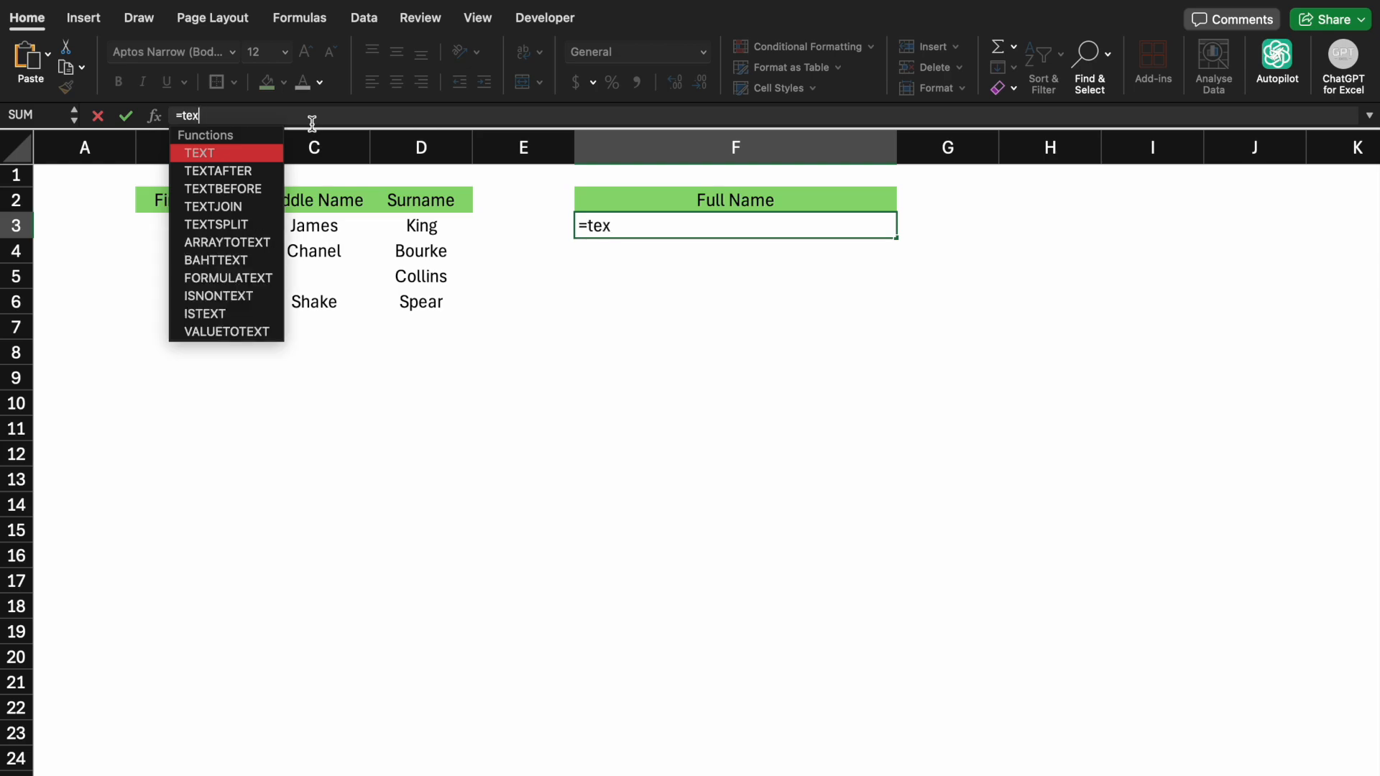
type("tj")
key("Tab")
type("\" \",")
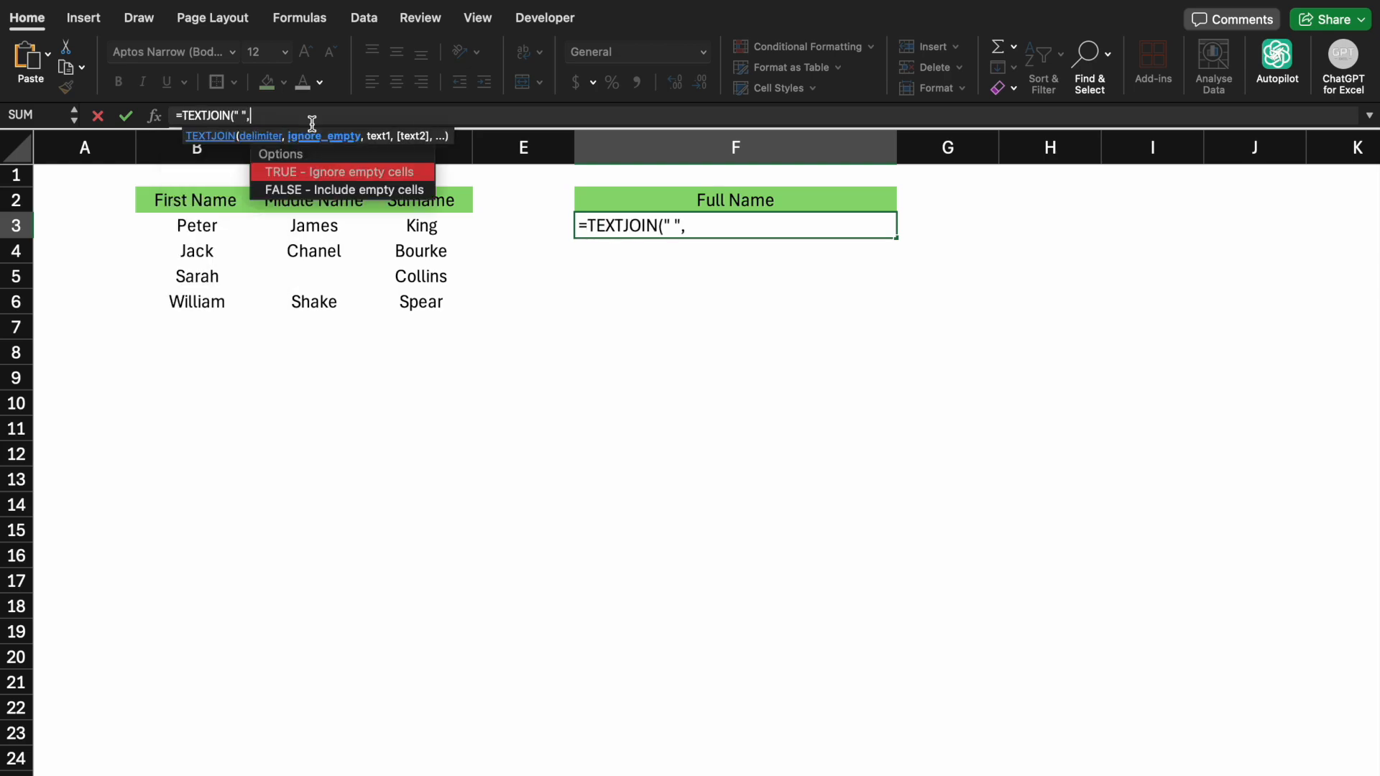
double_click(312, 171)
type(",")
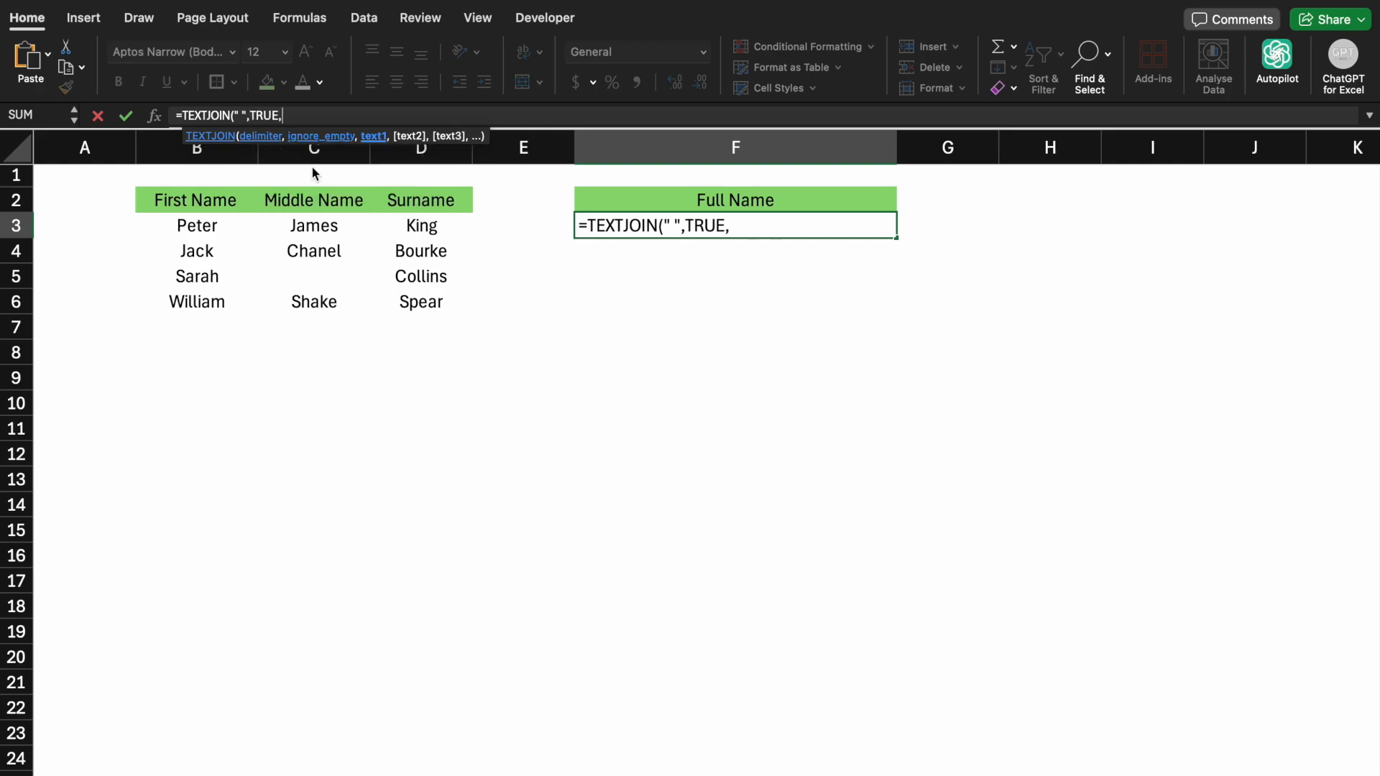
left_click_drag(209, 225, 383, 220)
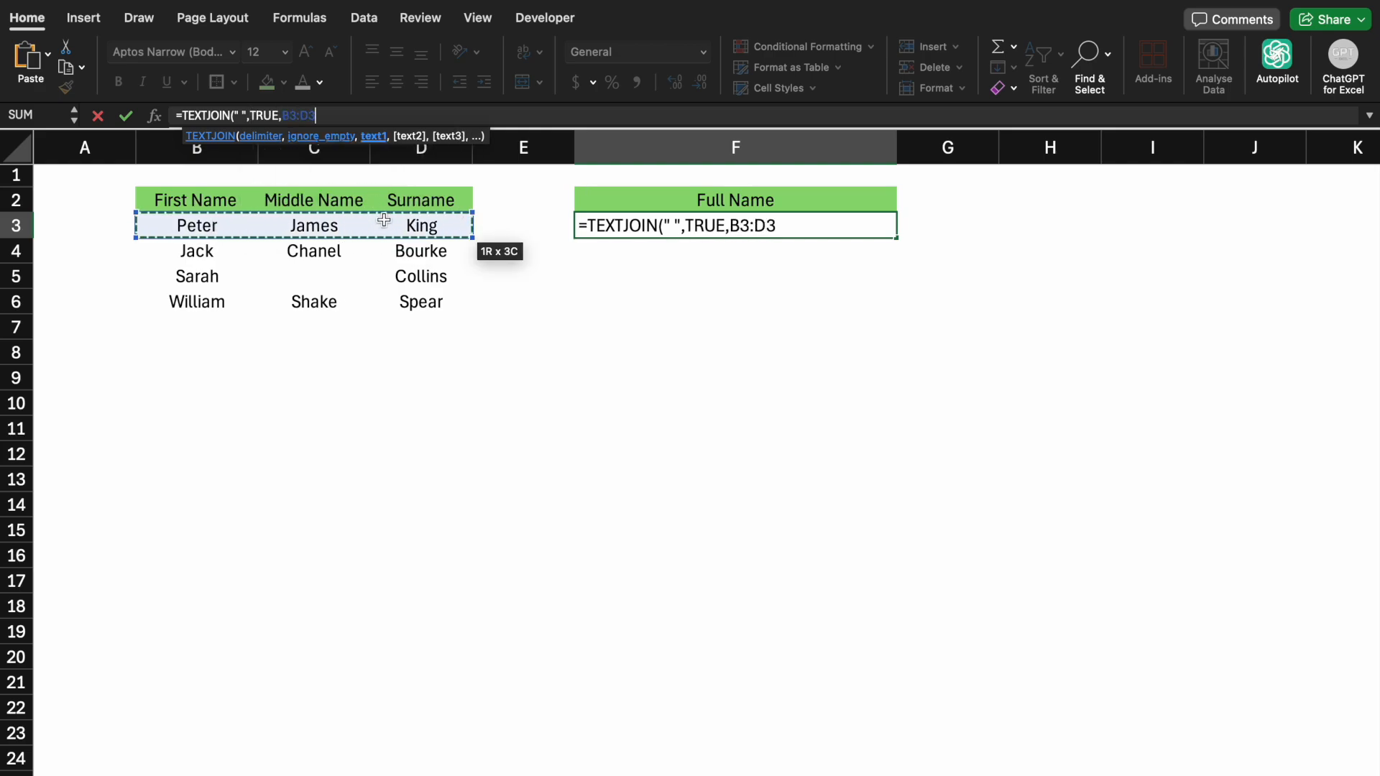
key("Return")
left_click(885, 235)
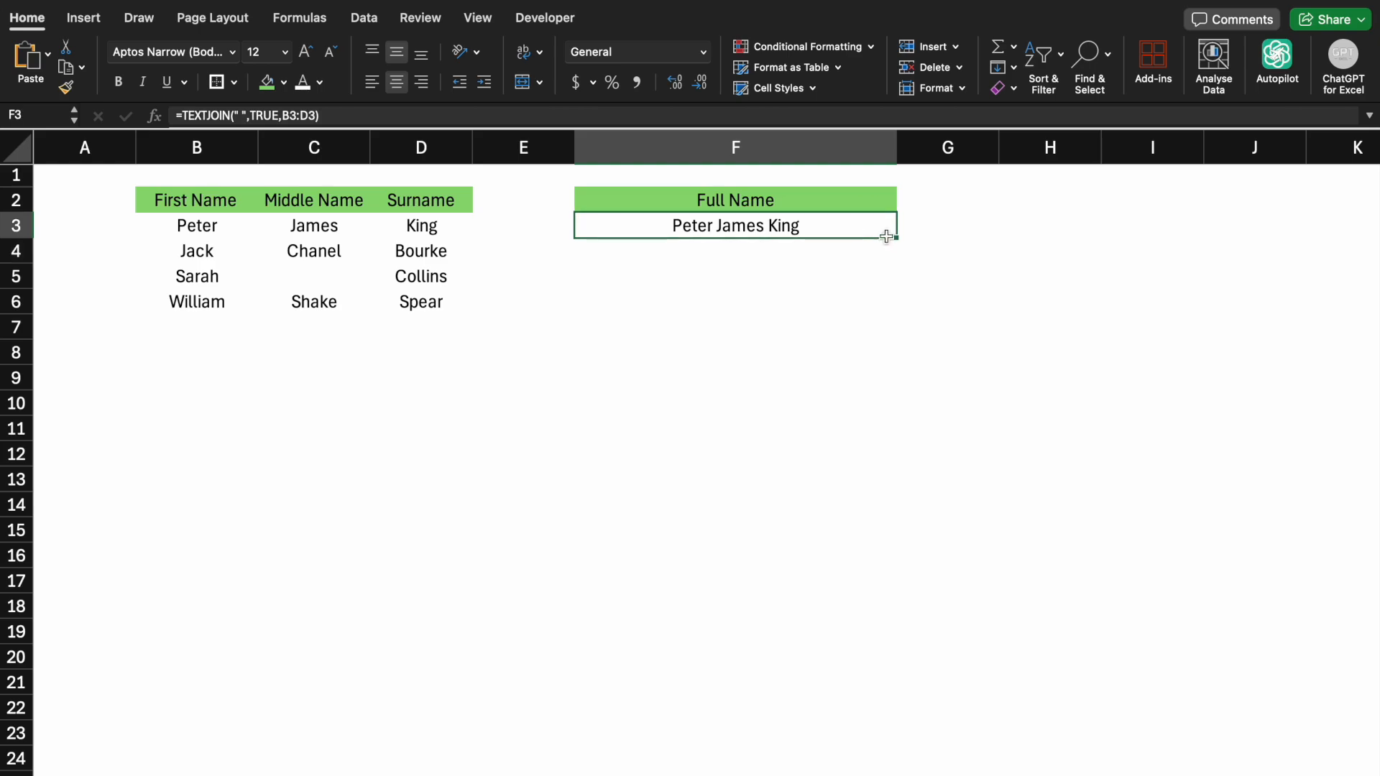
left_click_drag(895, 238, 885, 309)
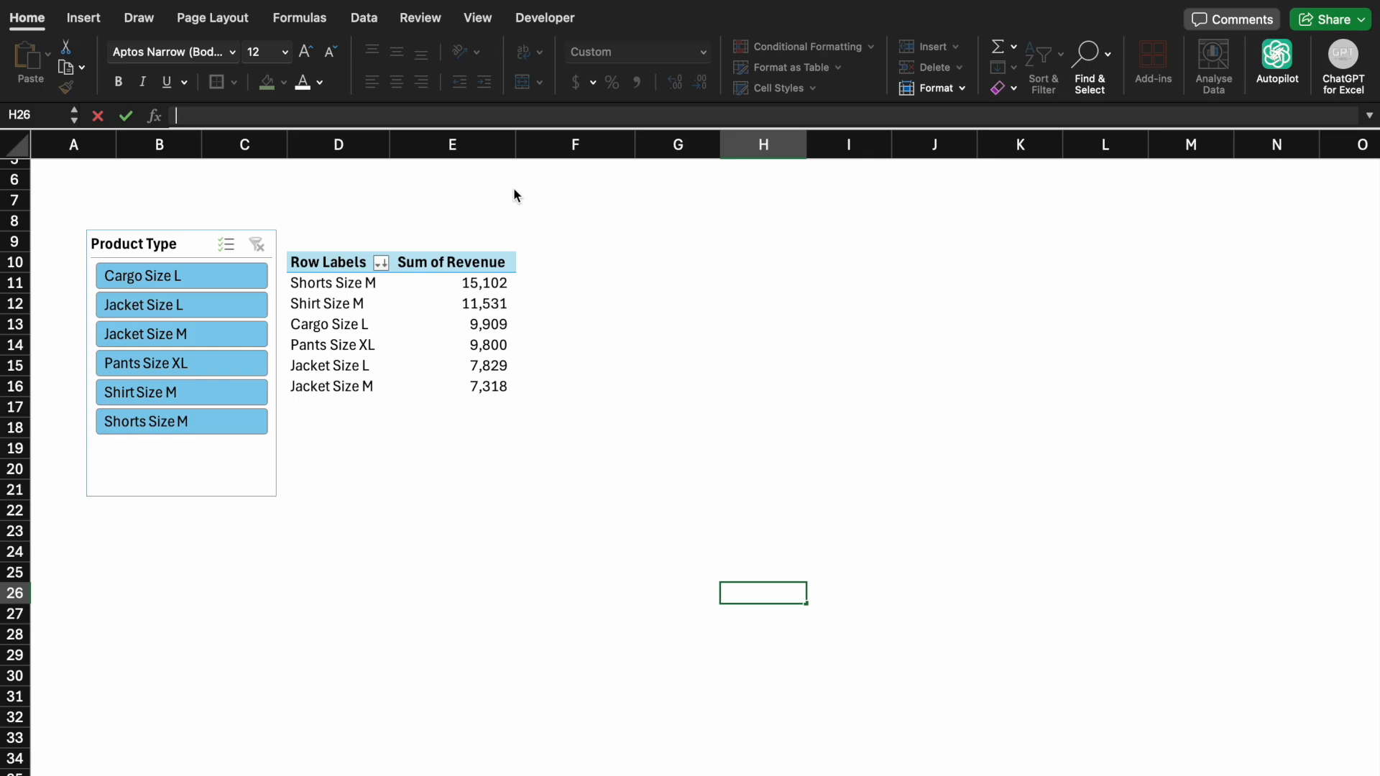
In H26, enter a SUM formula totalling the pivot table's revenue values E11:E16
type("=su")
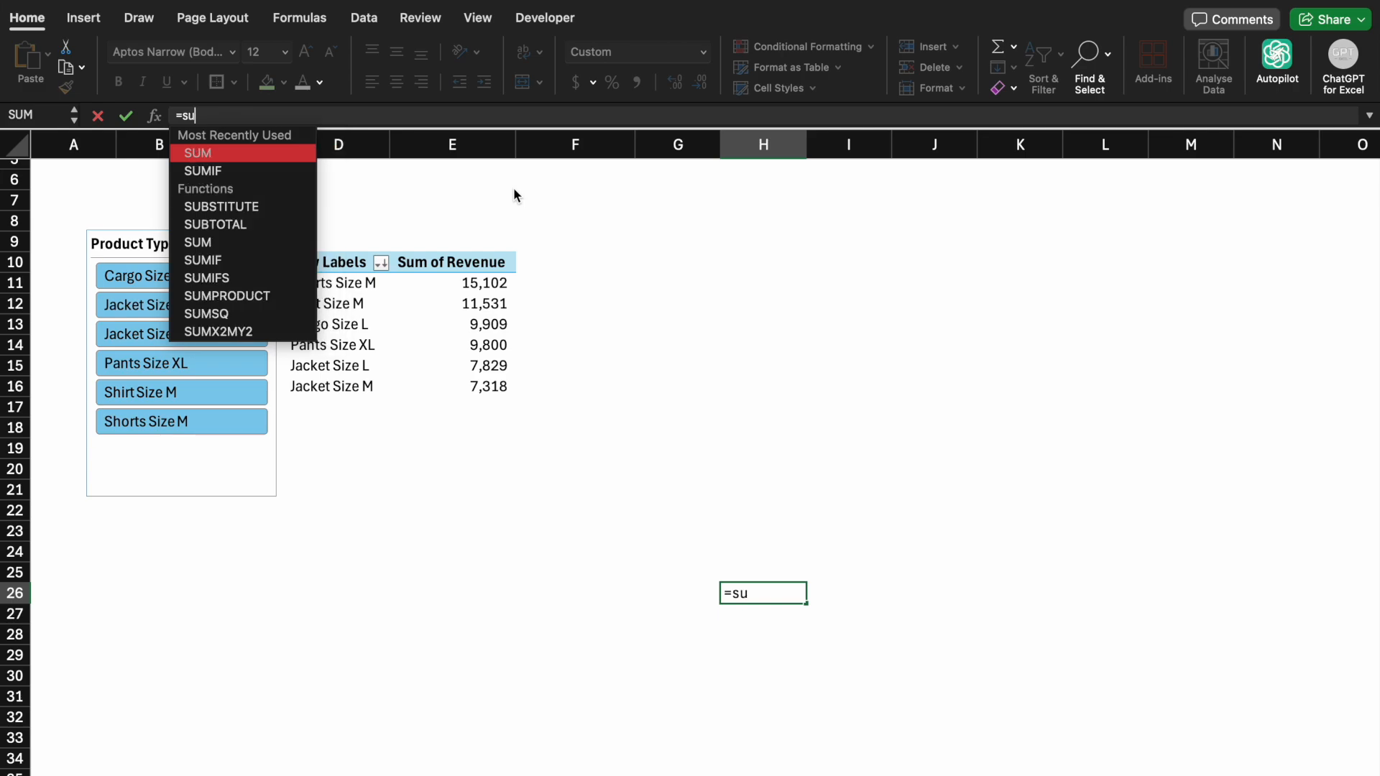
type("m(")
left_click(477, 284)
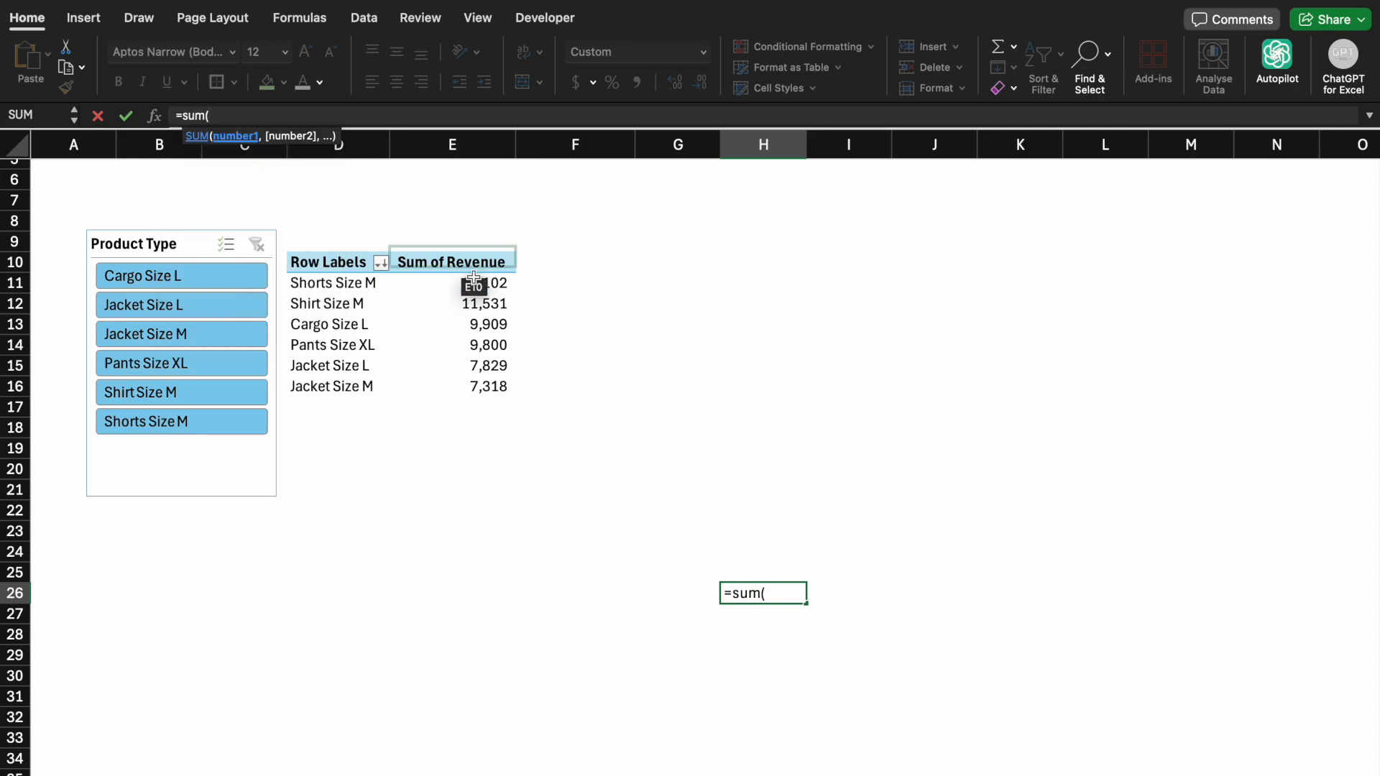
left_click_drag(476, 284, 472, 385)
key("Return")
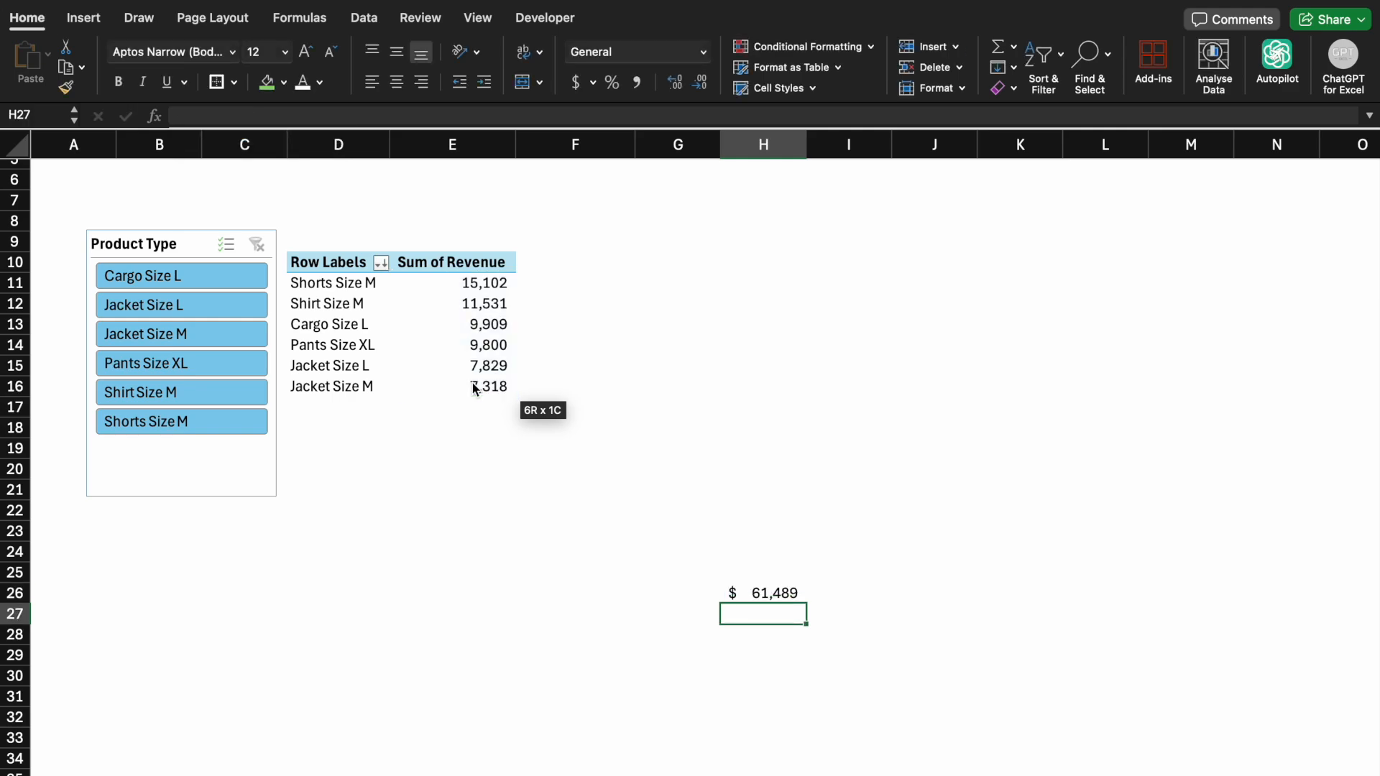
In B26, start a TEXTJOIN formula joining the pivot row labels D11:D16 with a comma delimiter and TRUE to ignore empties
left_click(167, 591)
type("=textj")
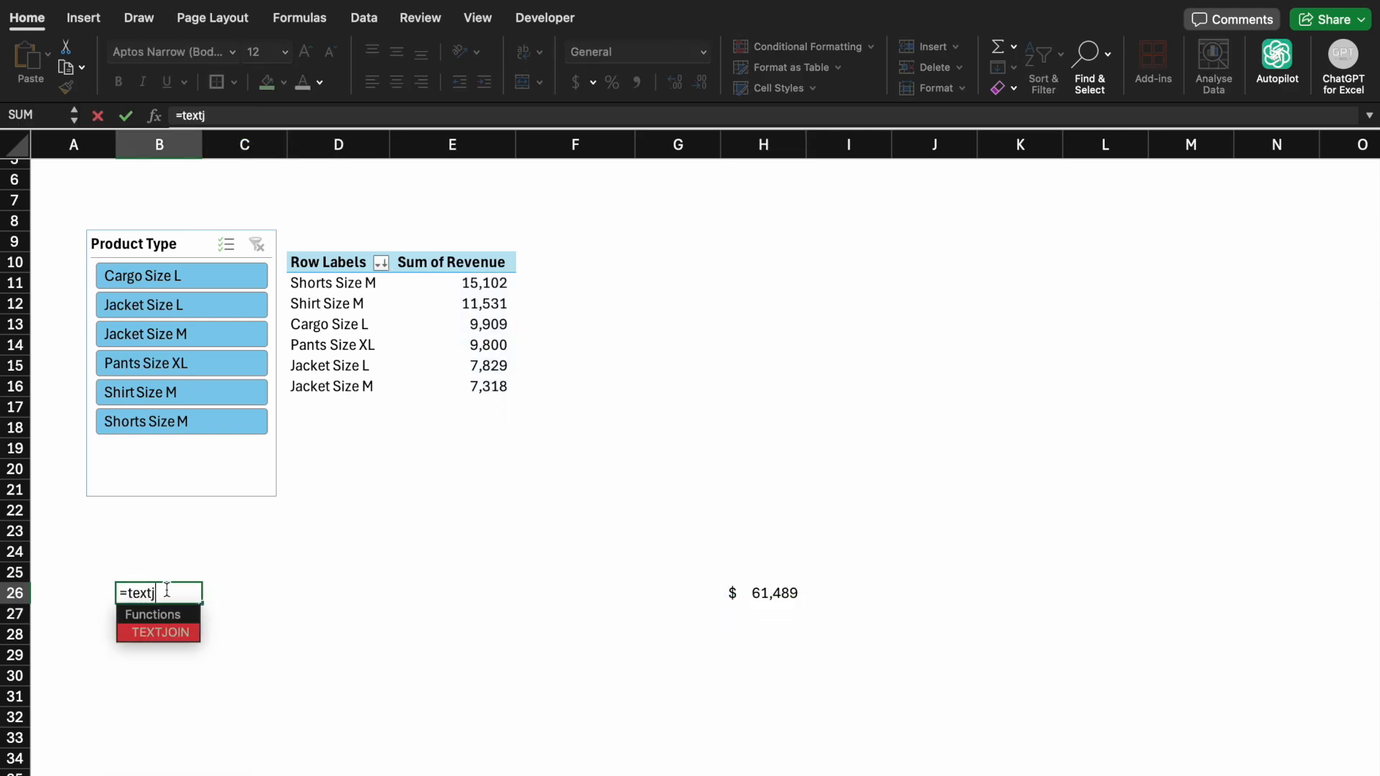
key("Tab")
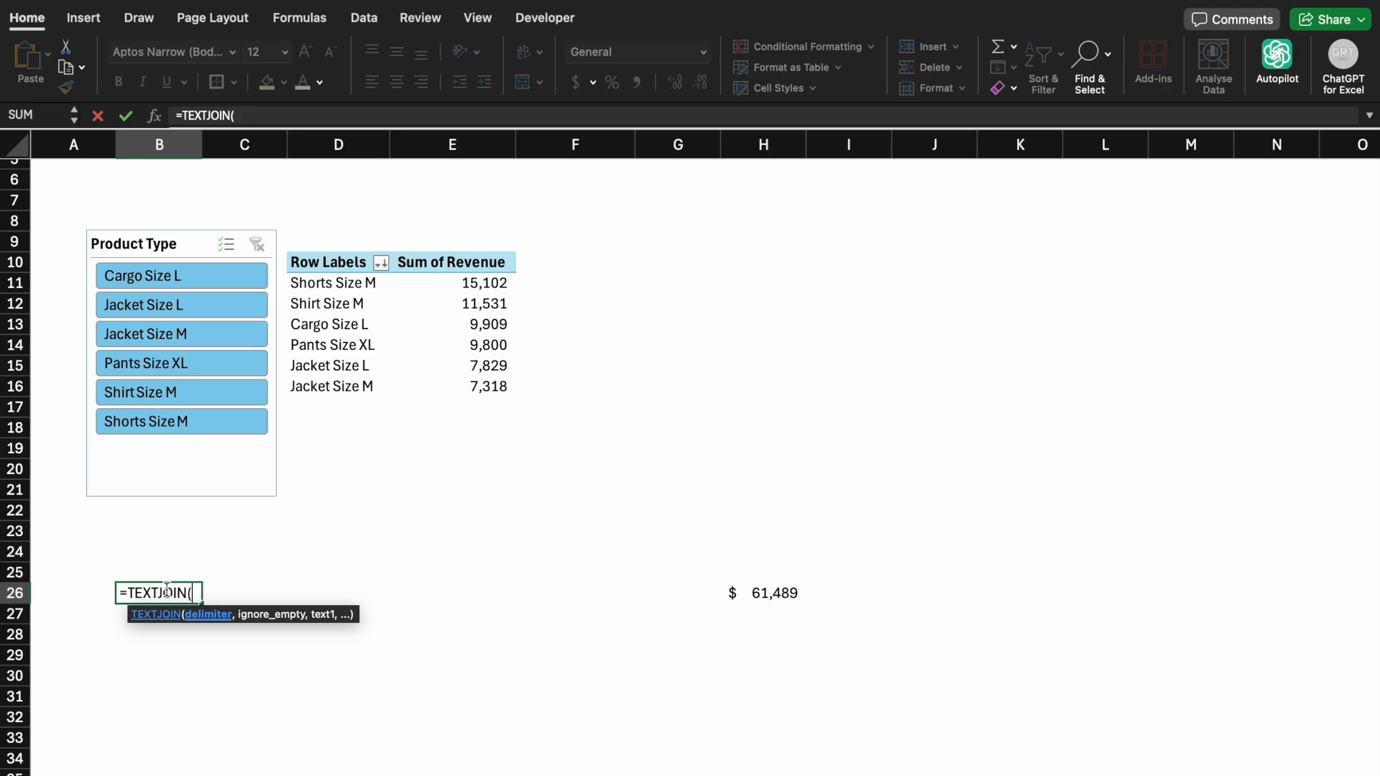
type("\",\",")
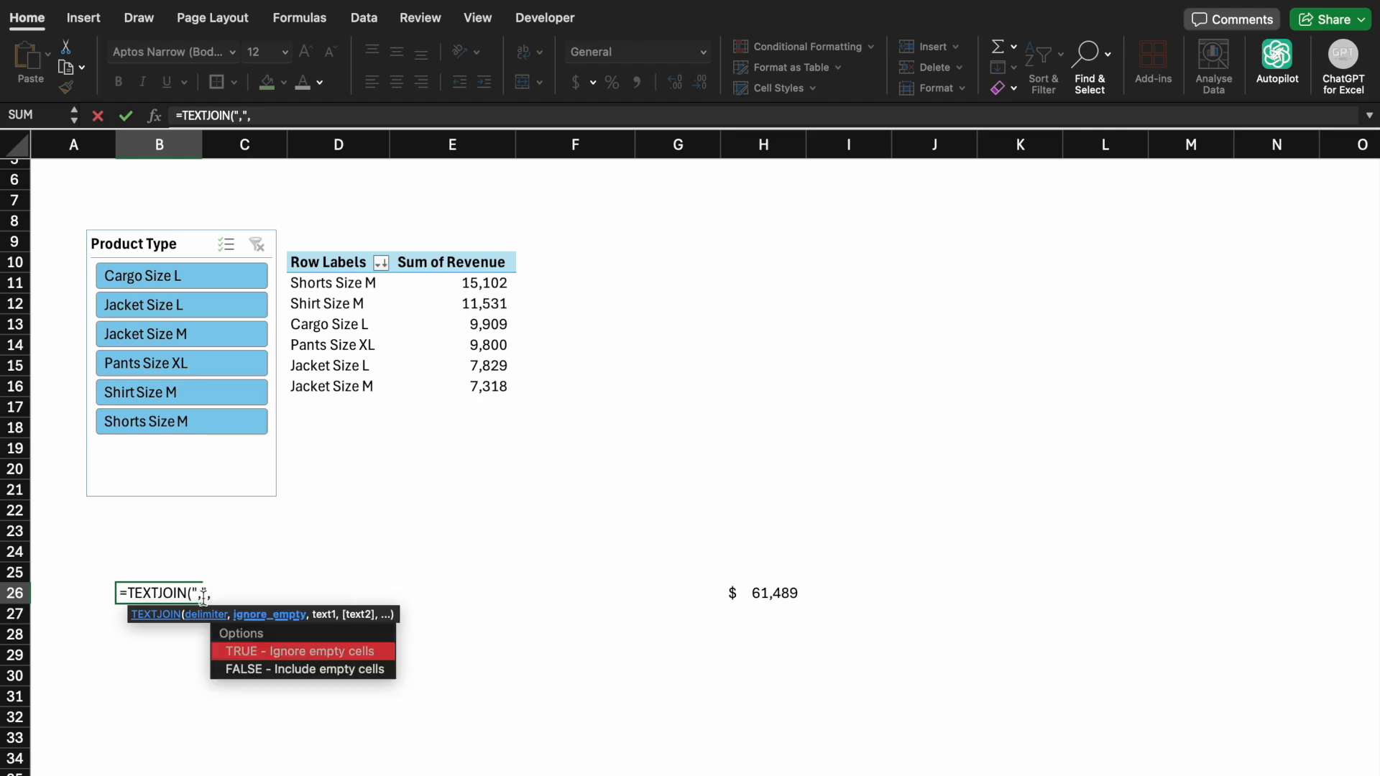
double_click(238, 652)
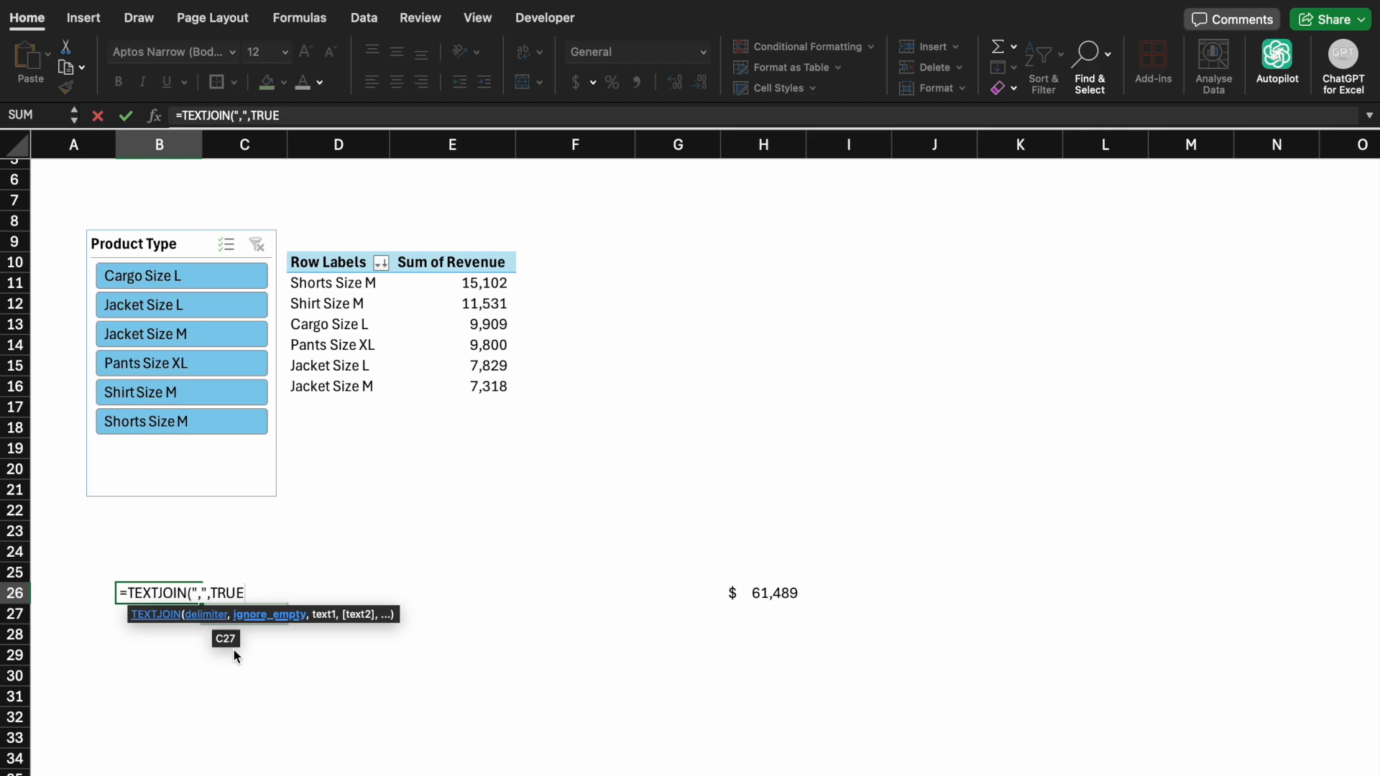
type(",")
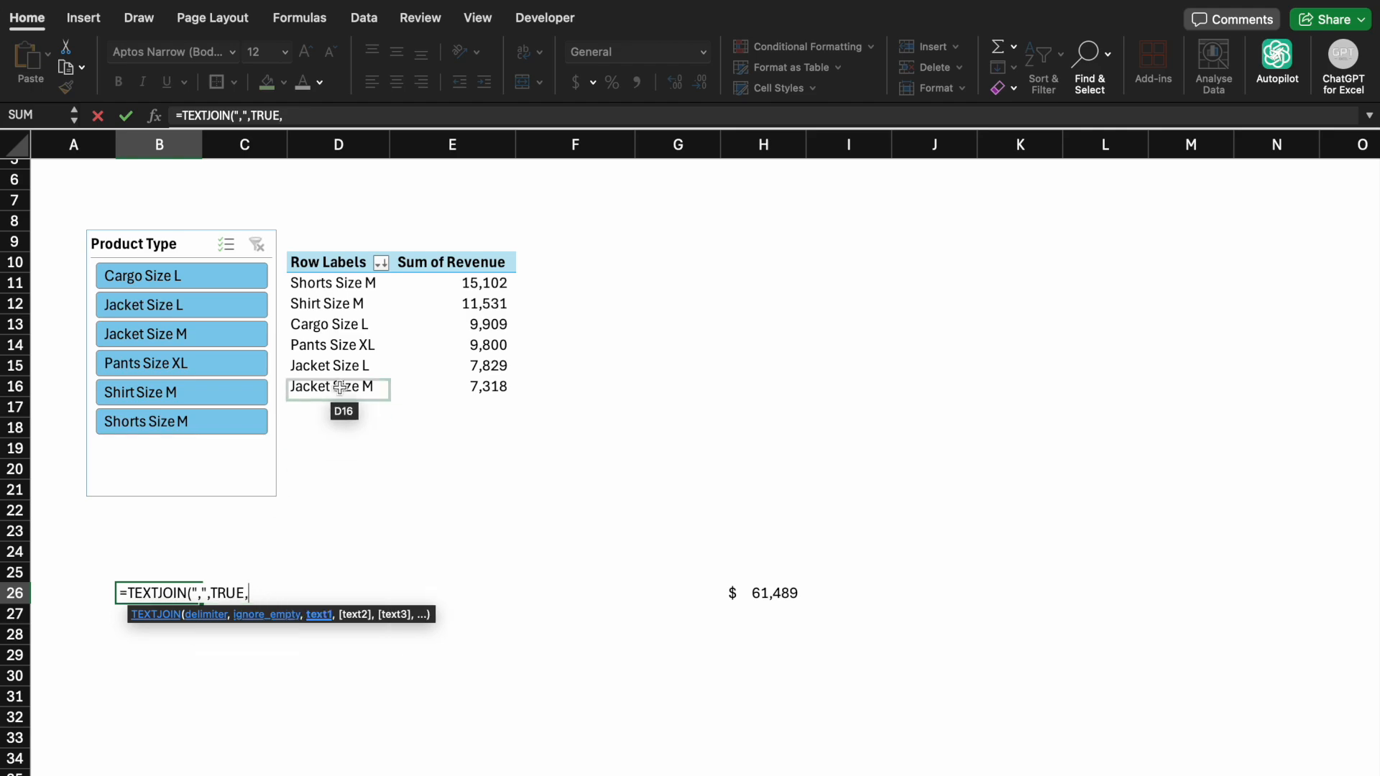
left_click_drag(355, 289, 355, 386)
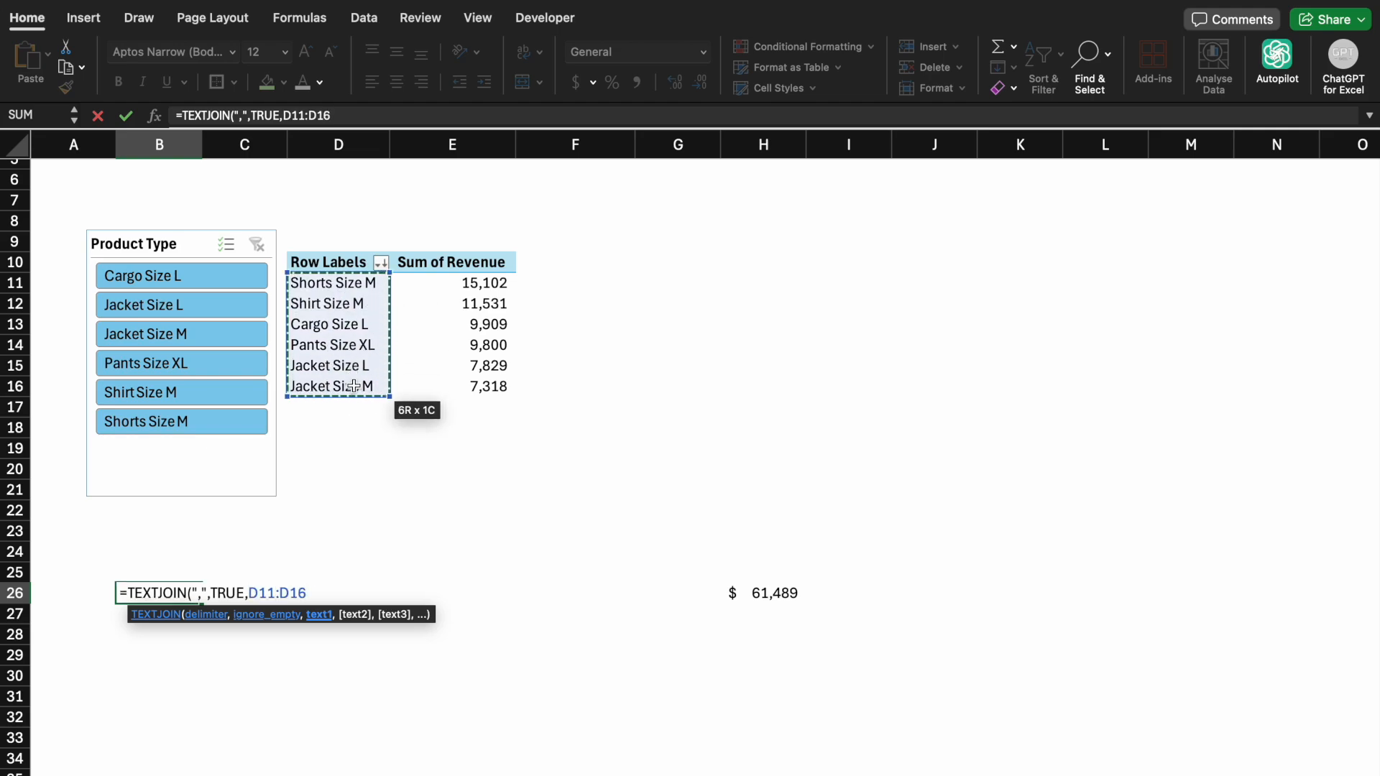
type(")")
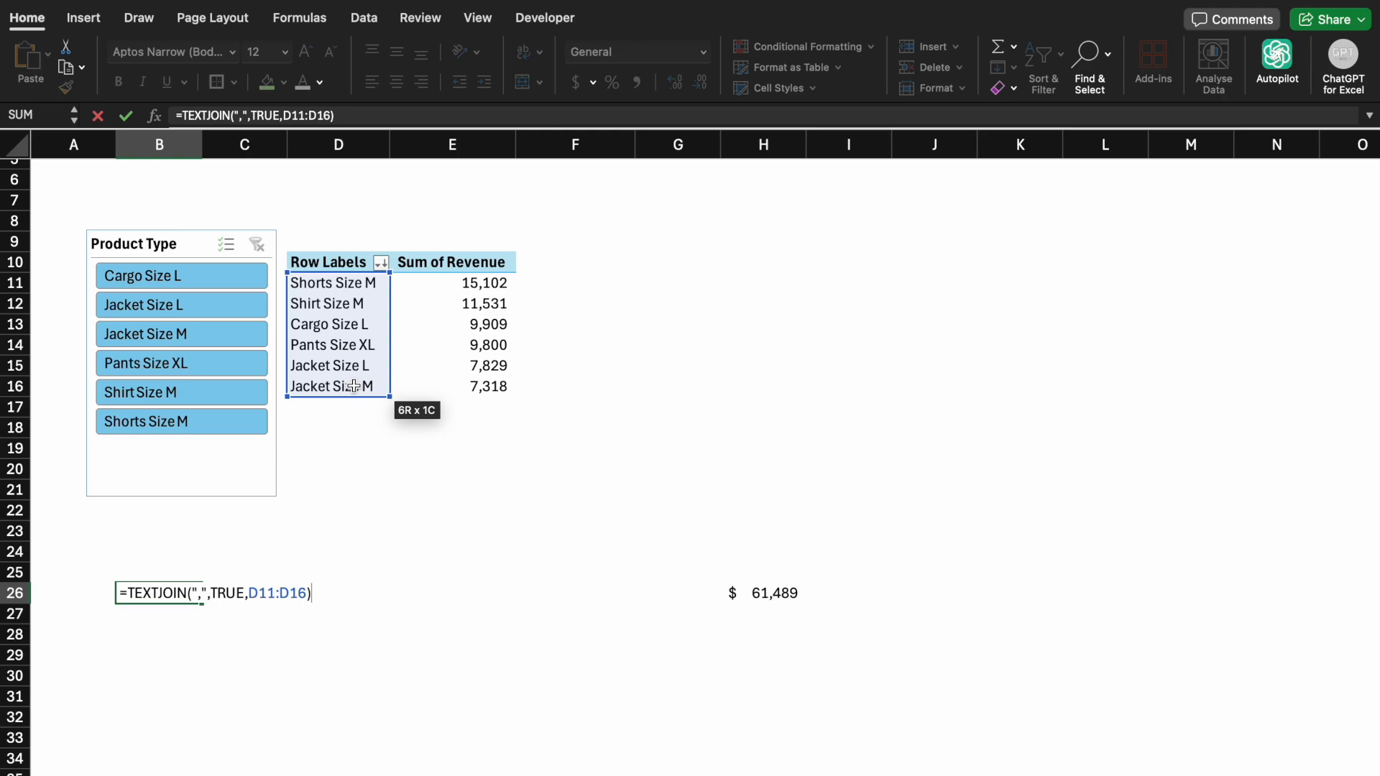
type(", & \" - Total Revnue")
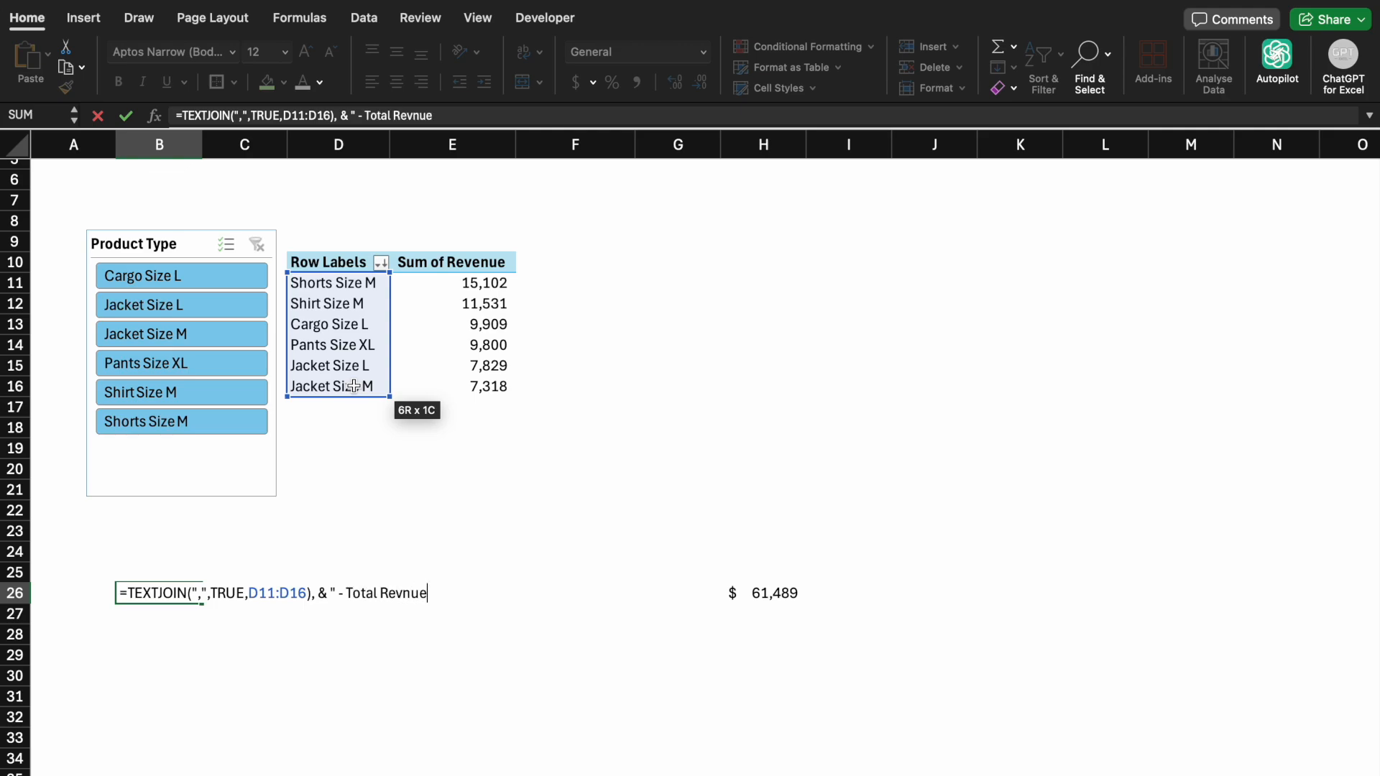
Append & " - Total Revenue" to the TEXTJOIN formula and enter it
key("BackSpace")
key("BackSpace")
key("BackSpace")
type("enue\"")
key("Return")
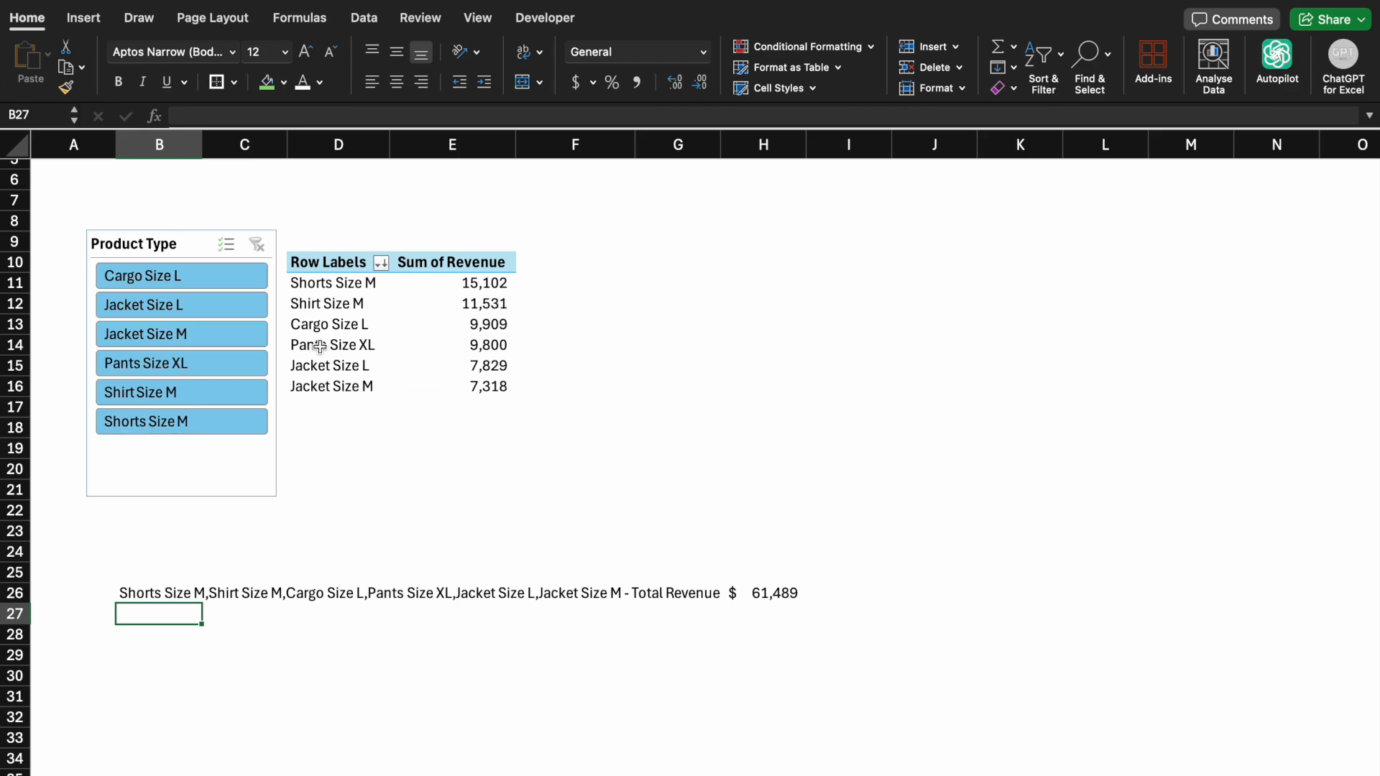
Filter the Product Type slicer to Cargo Size L, then to Jacket Size L
left_click(215, 281)
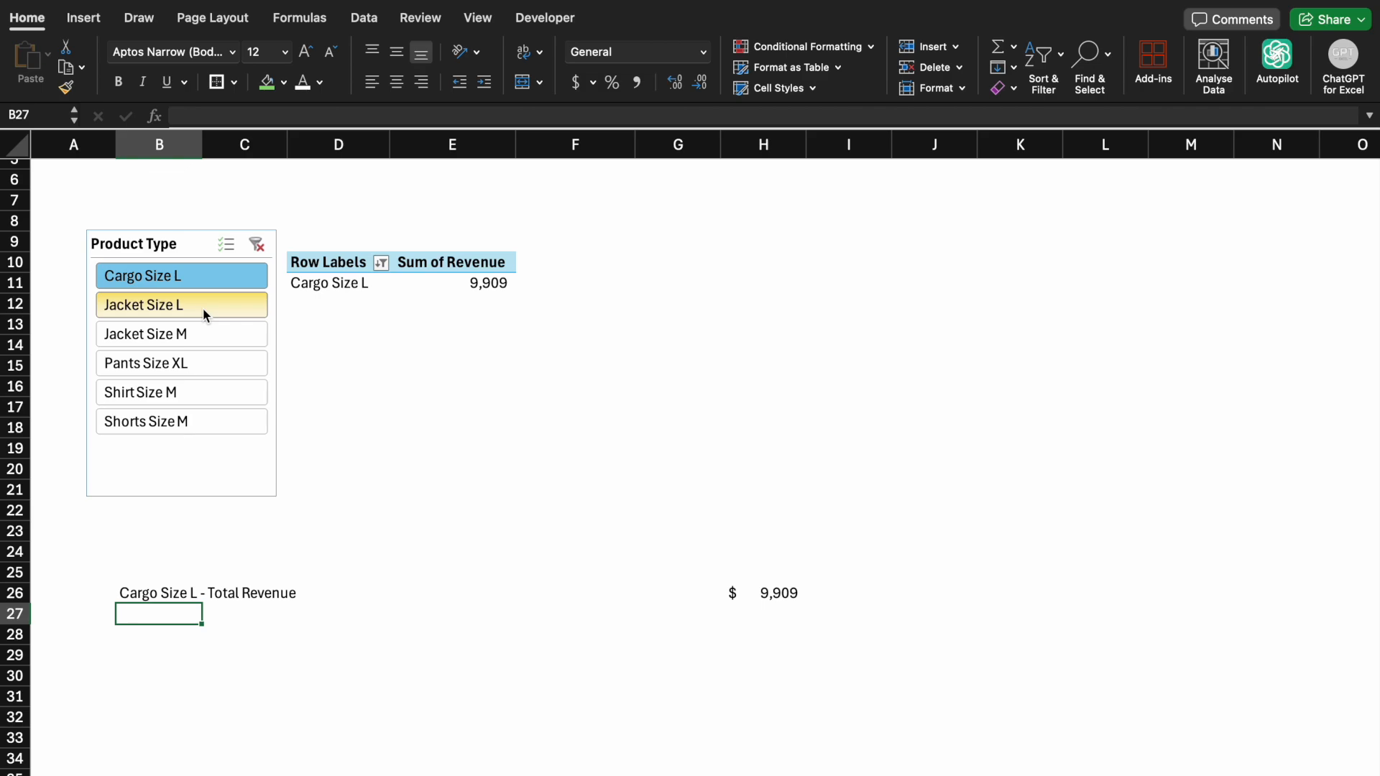
left_click(203, 308)
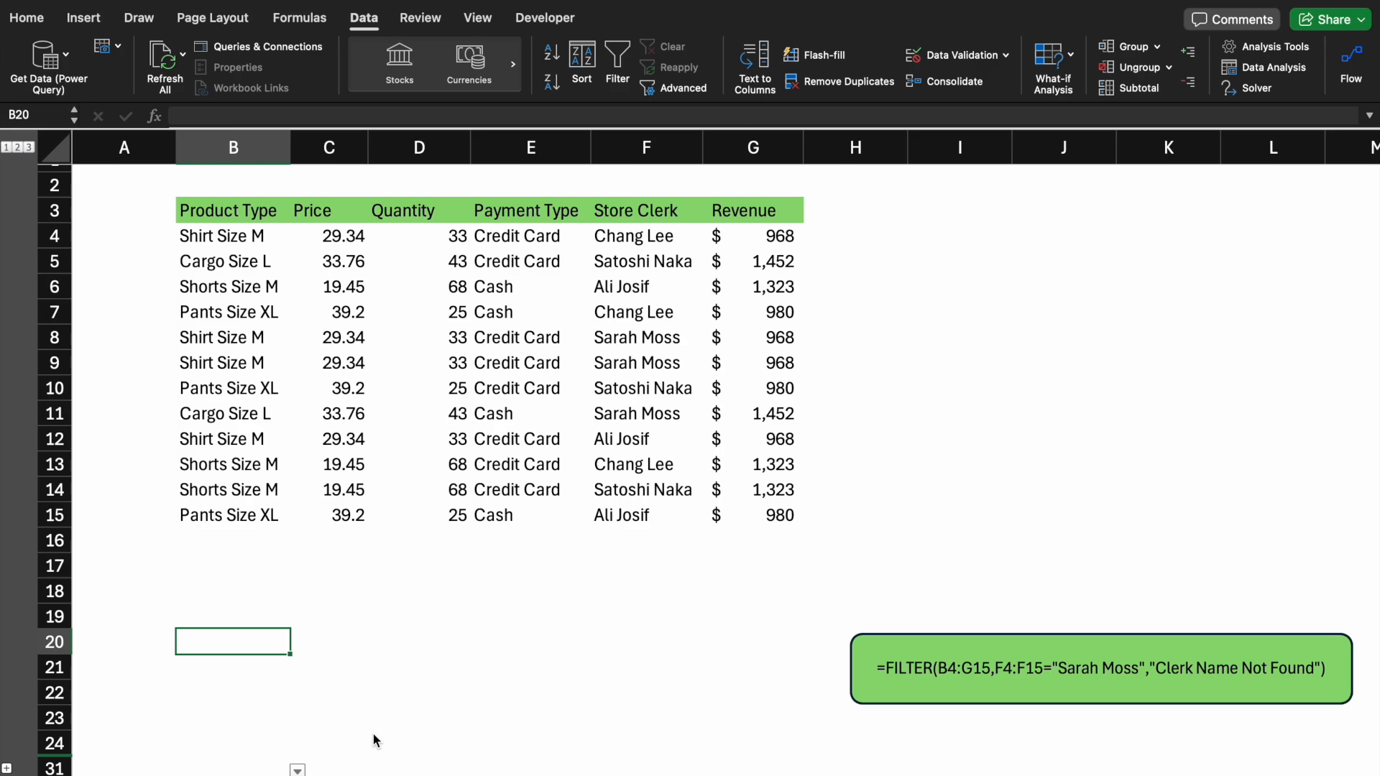
In B20, start a FILTER formula on the sales table B4:G15 using the Store Clerk column F4:F15 as the include range
type("=fil")
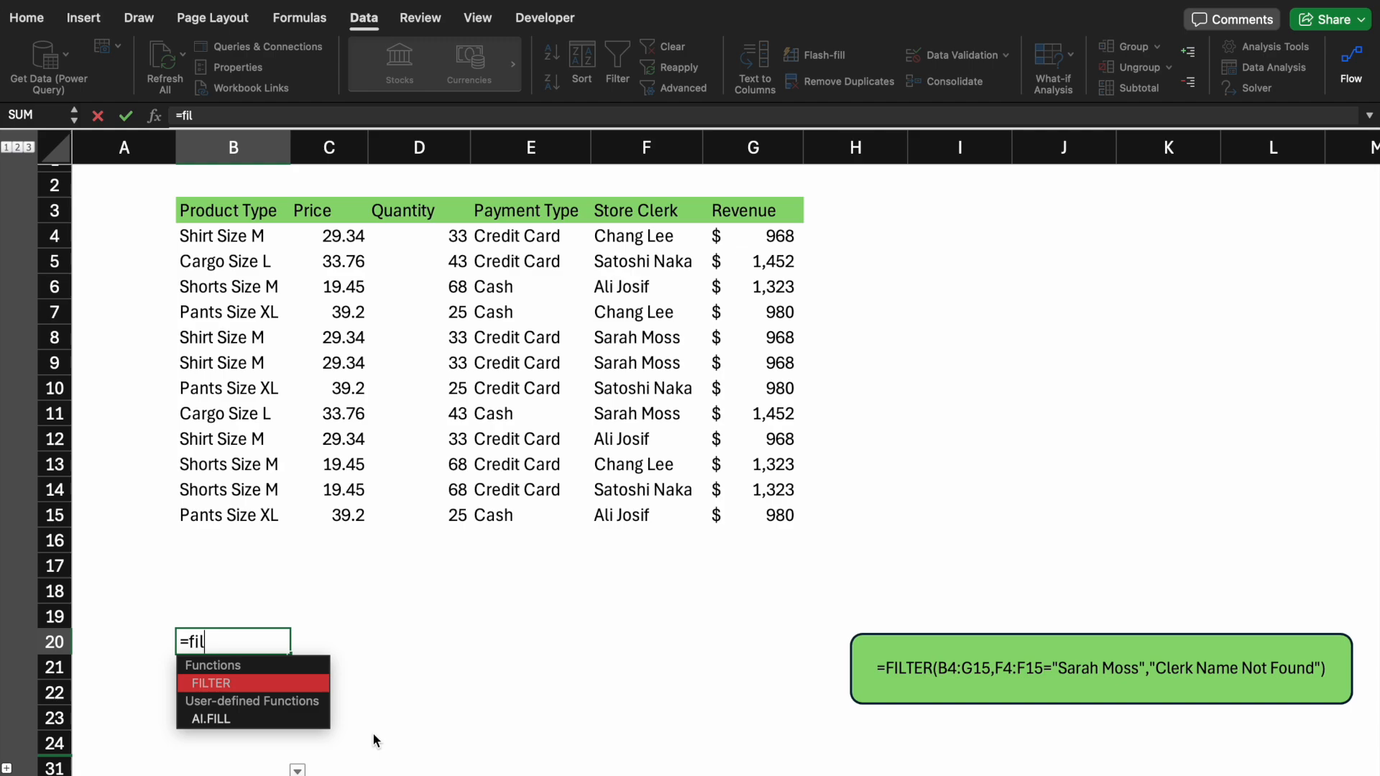
key("Tab")
left_click(208, 240)
key("ctrl+shift+Right")
key("ctrl+shift+Down")
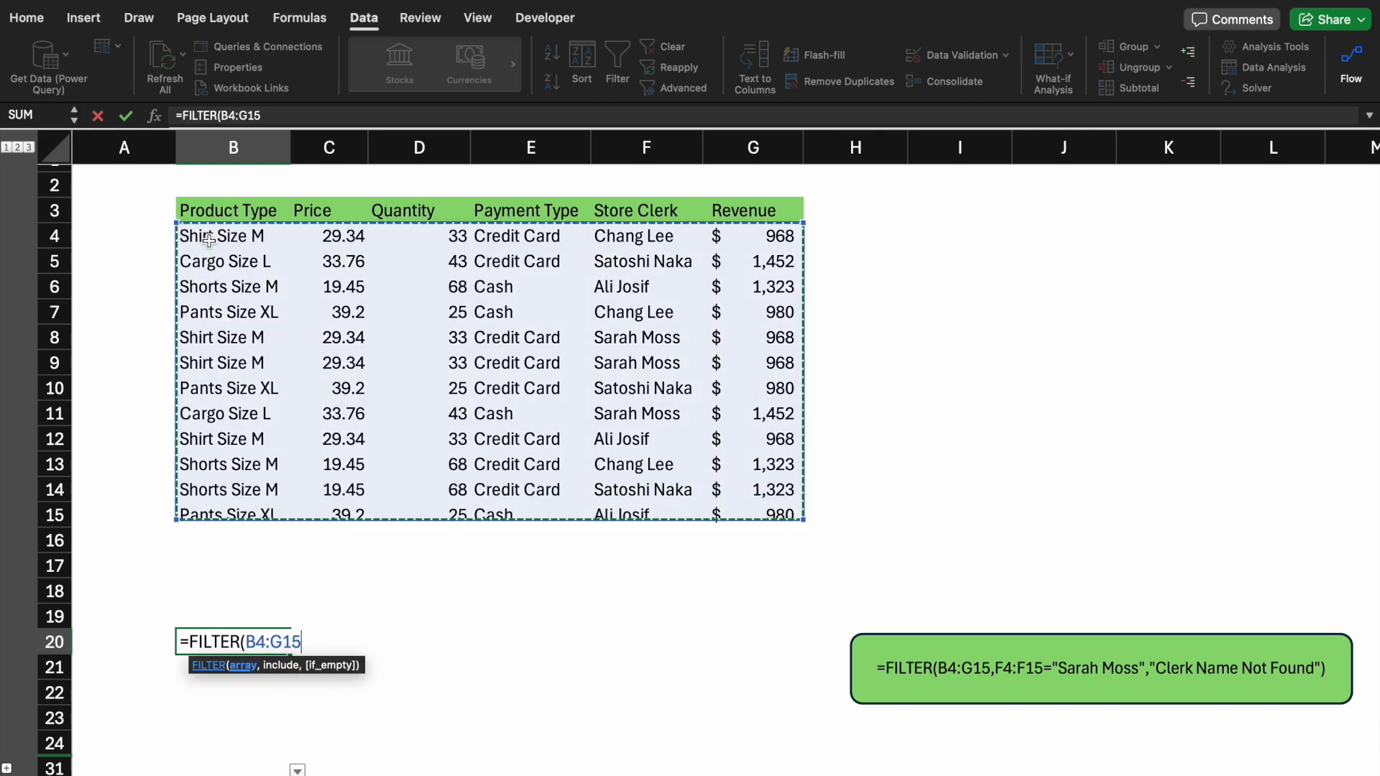
type(",")
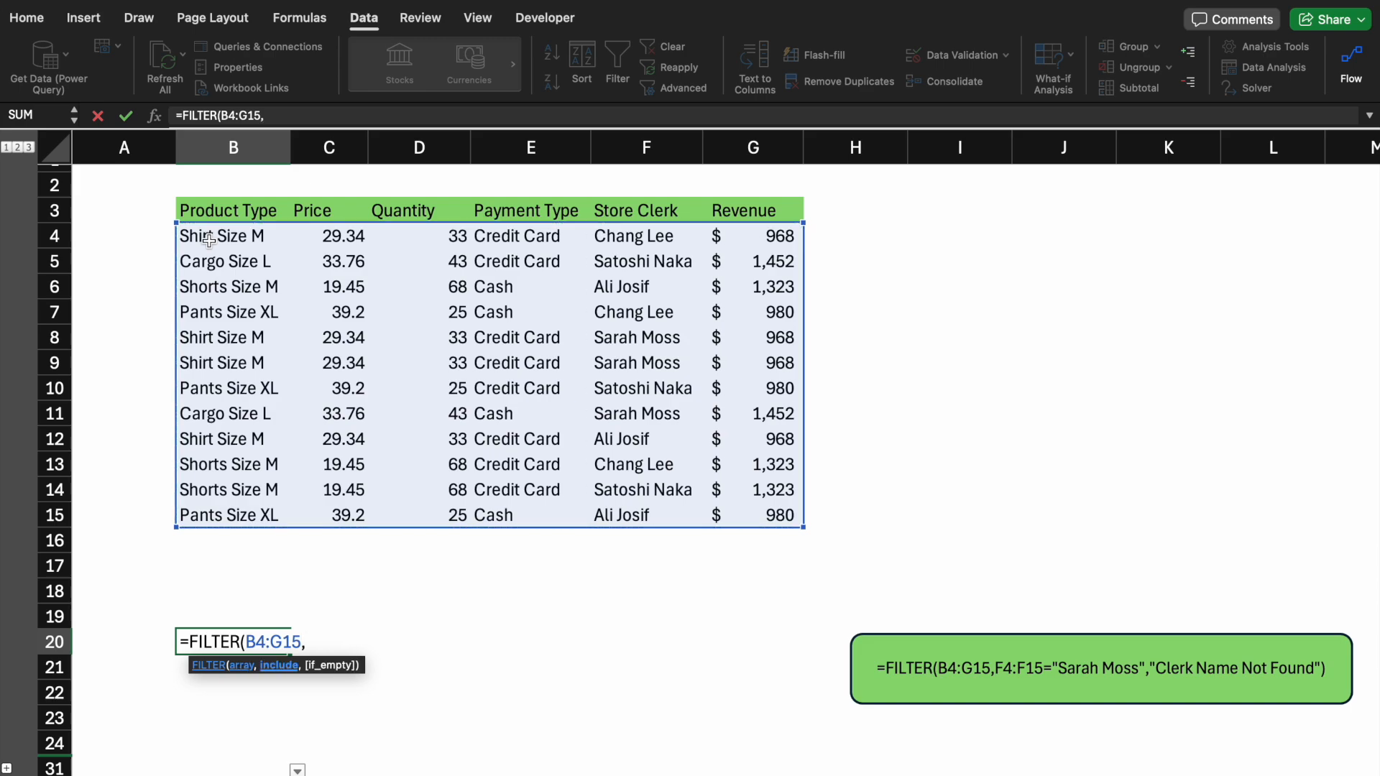
left_click_drag(611, 236, 601, 506)
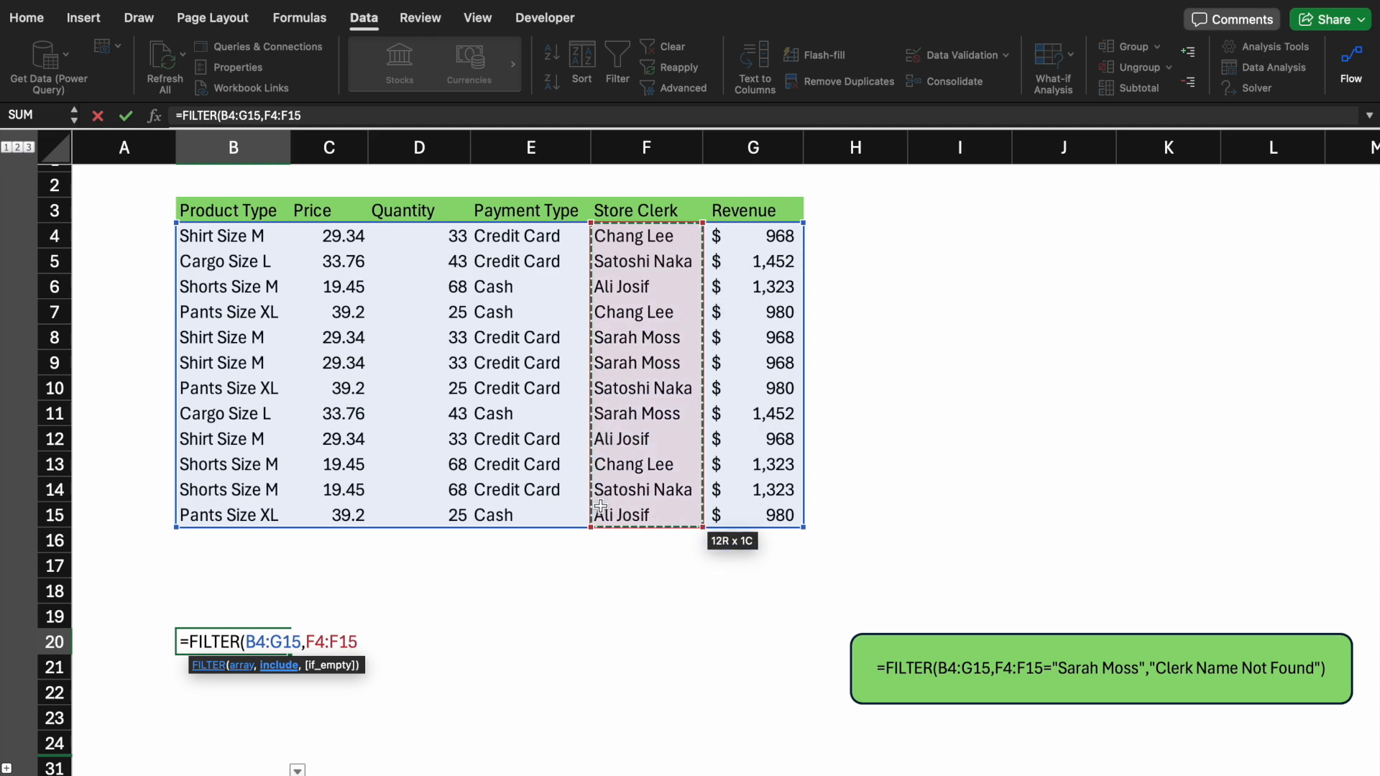
Finish the FILTER criterion as equal to one clerk's name, add "Clerk Name Not Found" as the if-empty text, and enter it
type("=")
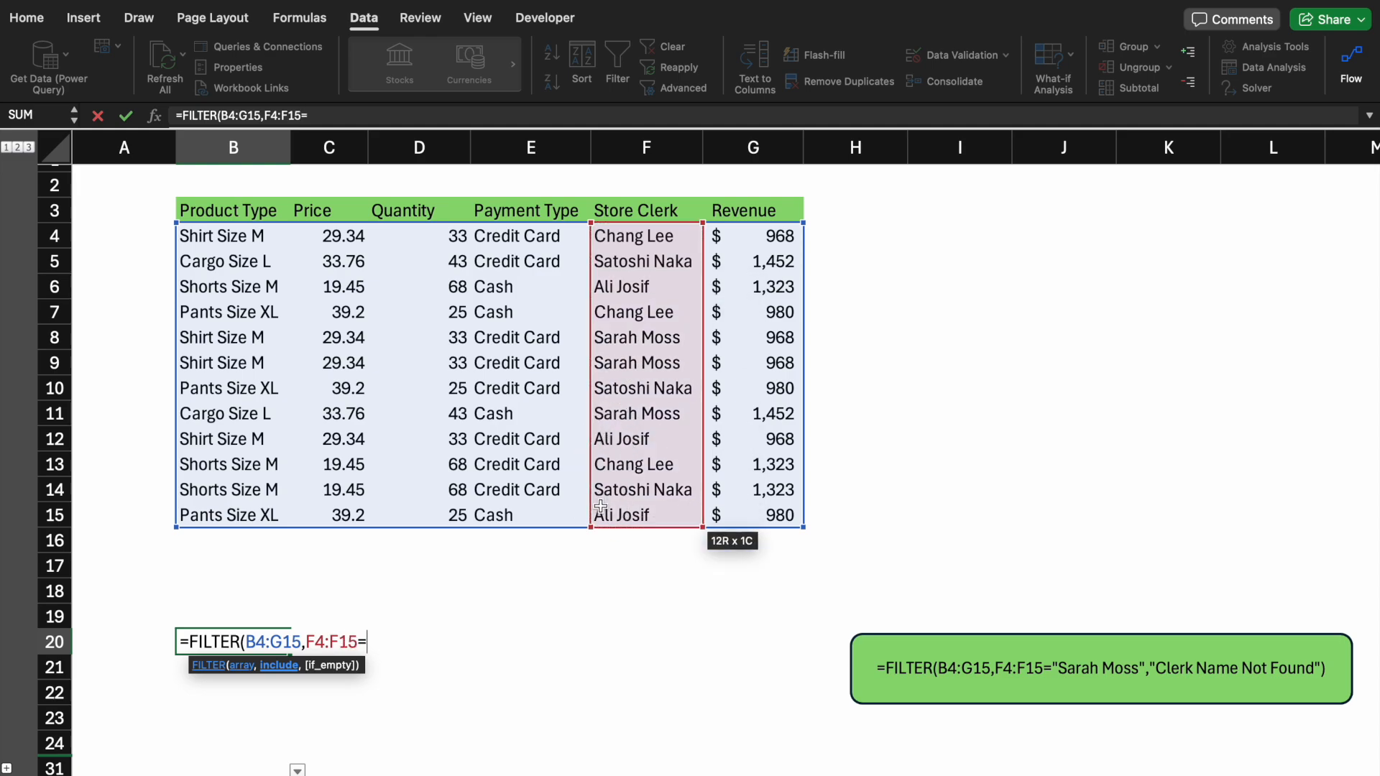
type("\"Sarah Mos")
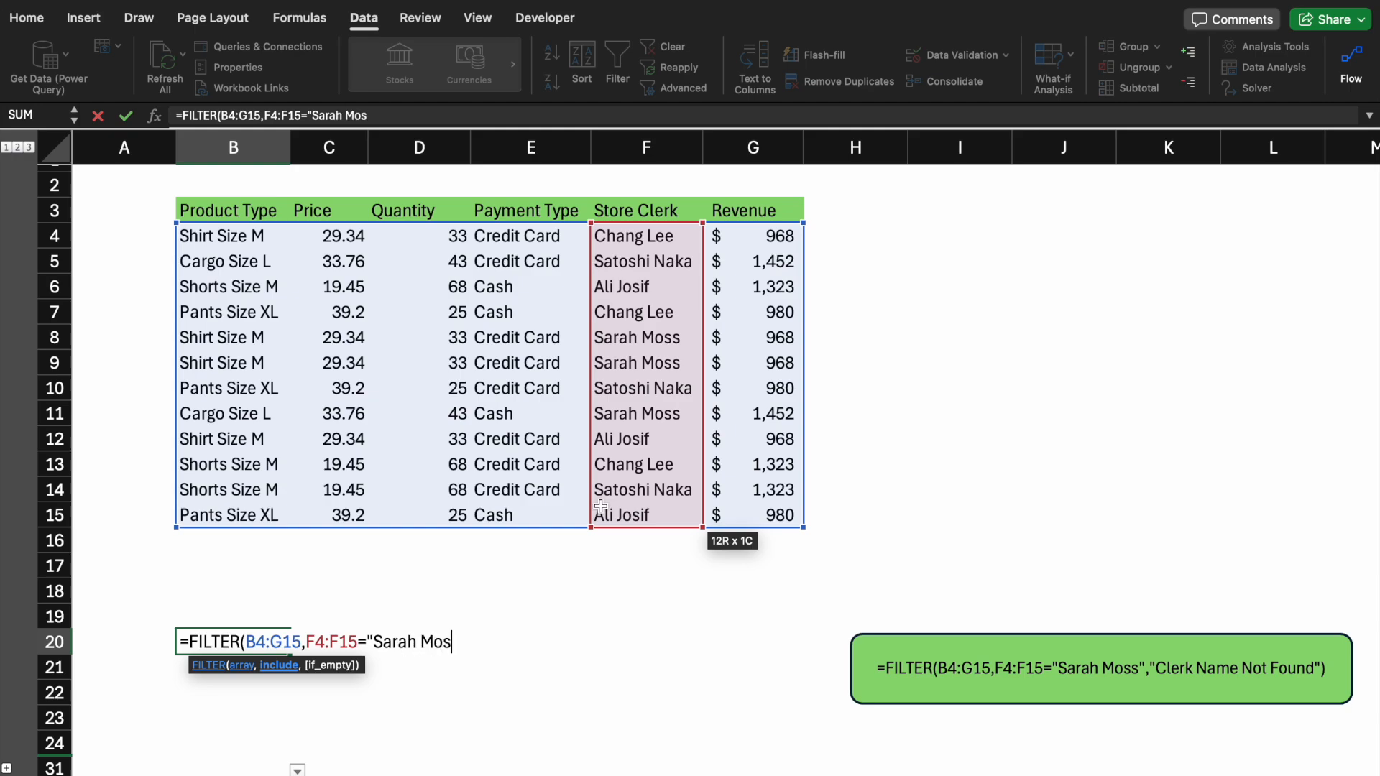
type("s\", \"")
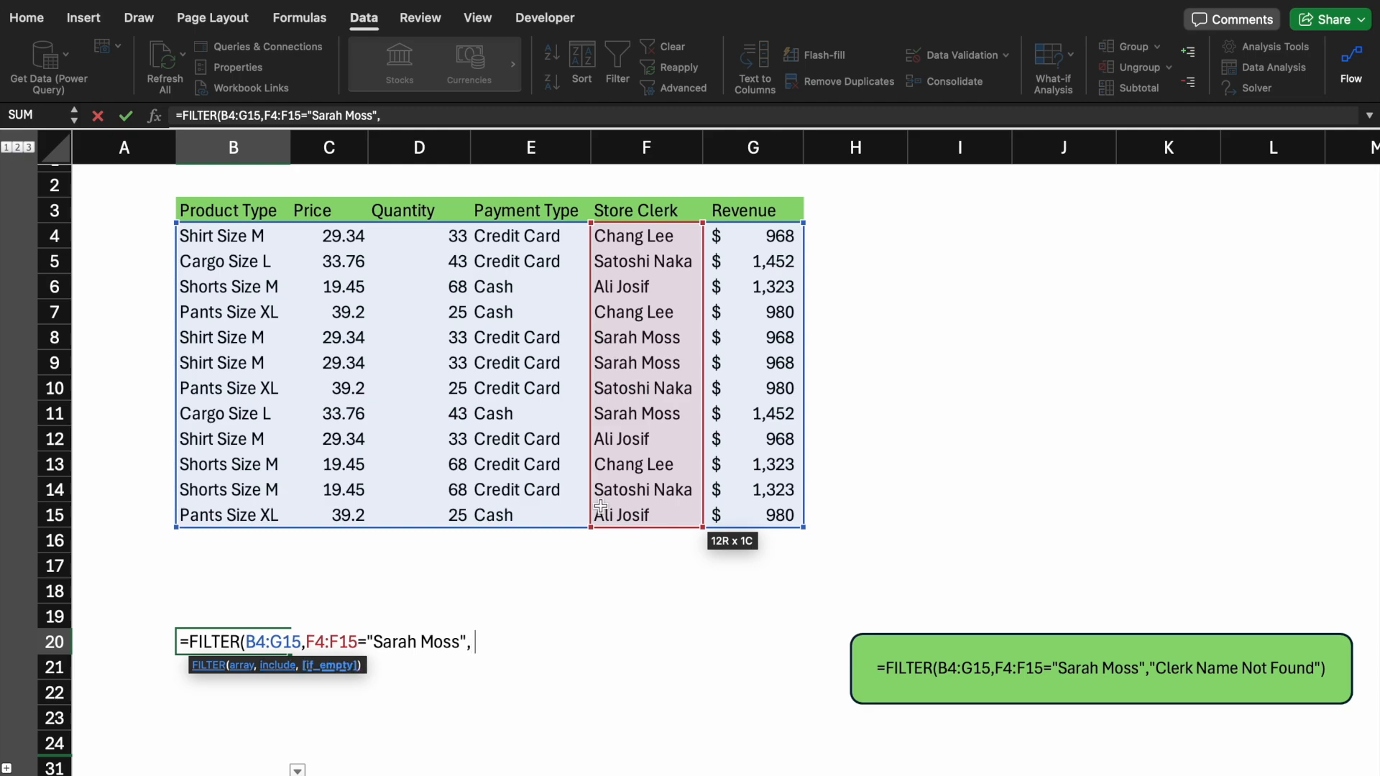
type("Clerk Name ")
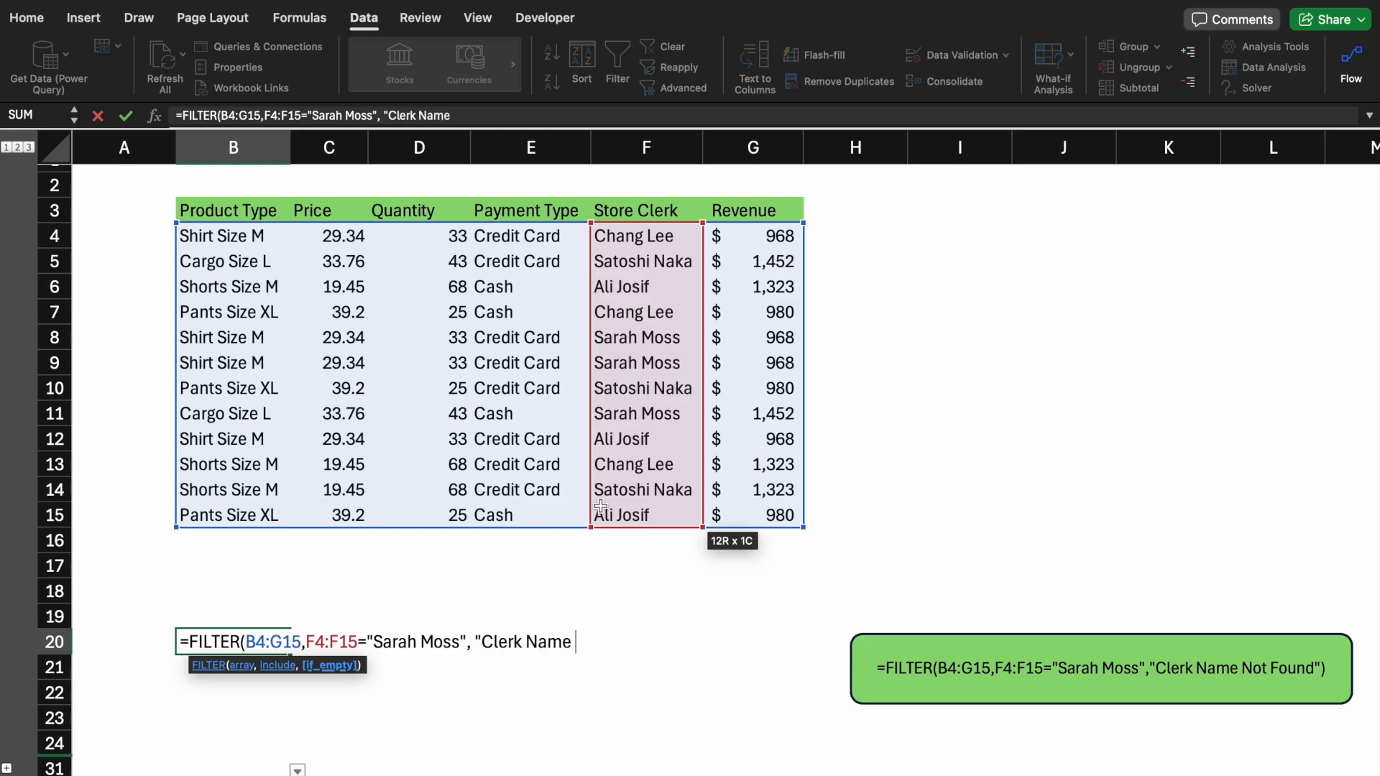
type("Not Found")
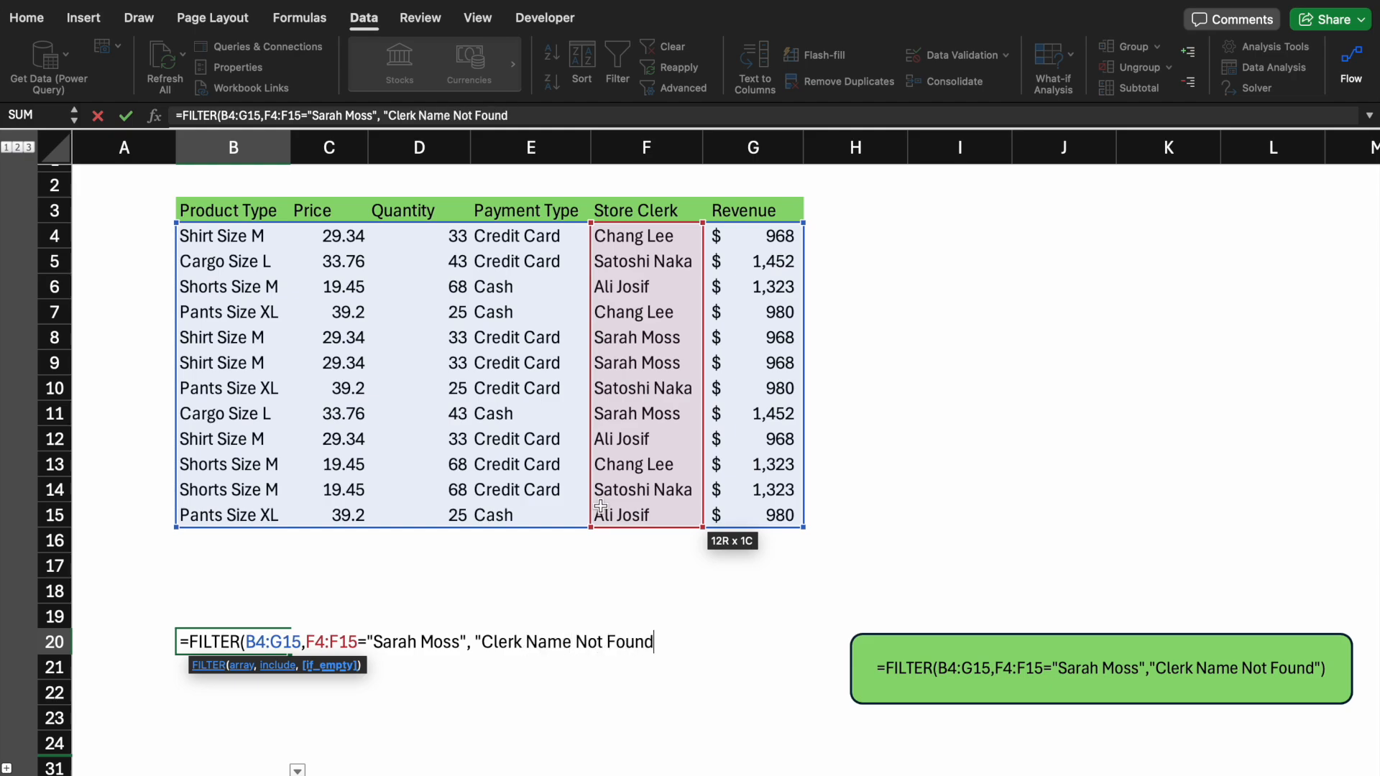
type("\"")
key("Return")
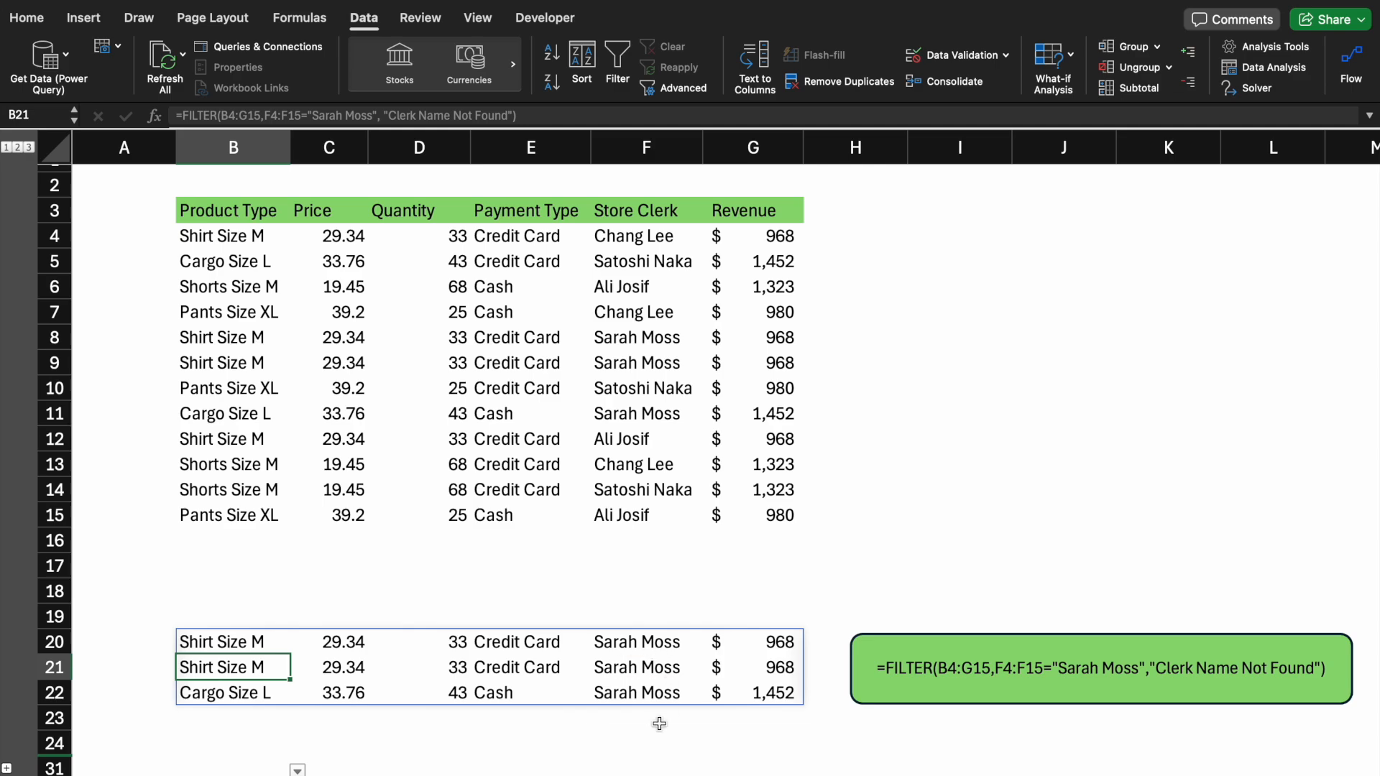
Set the product dropdown in B25 to Cargo Size L to update the second FILTER result
scroll(667, 723, "down", 3)
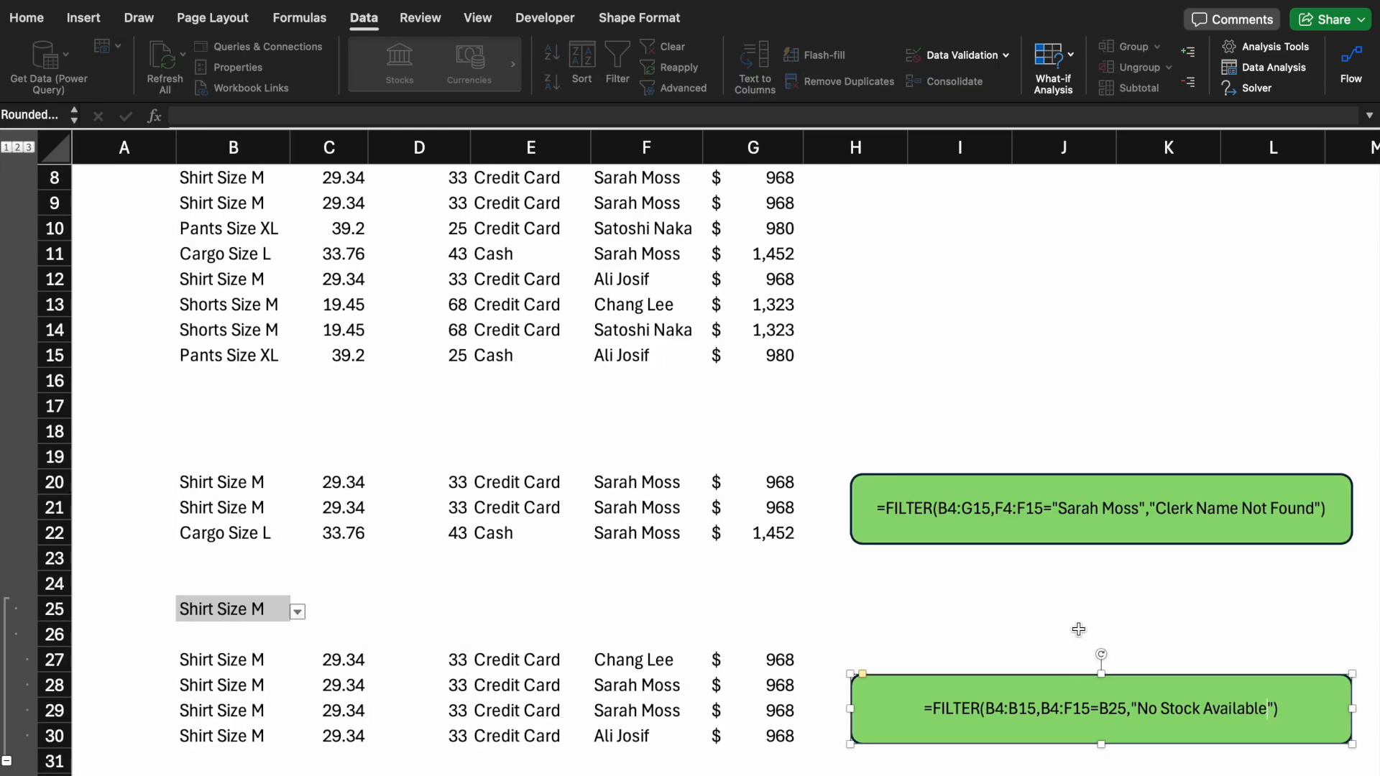
left_click(1073, 620)
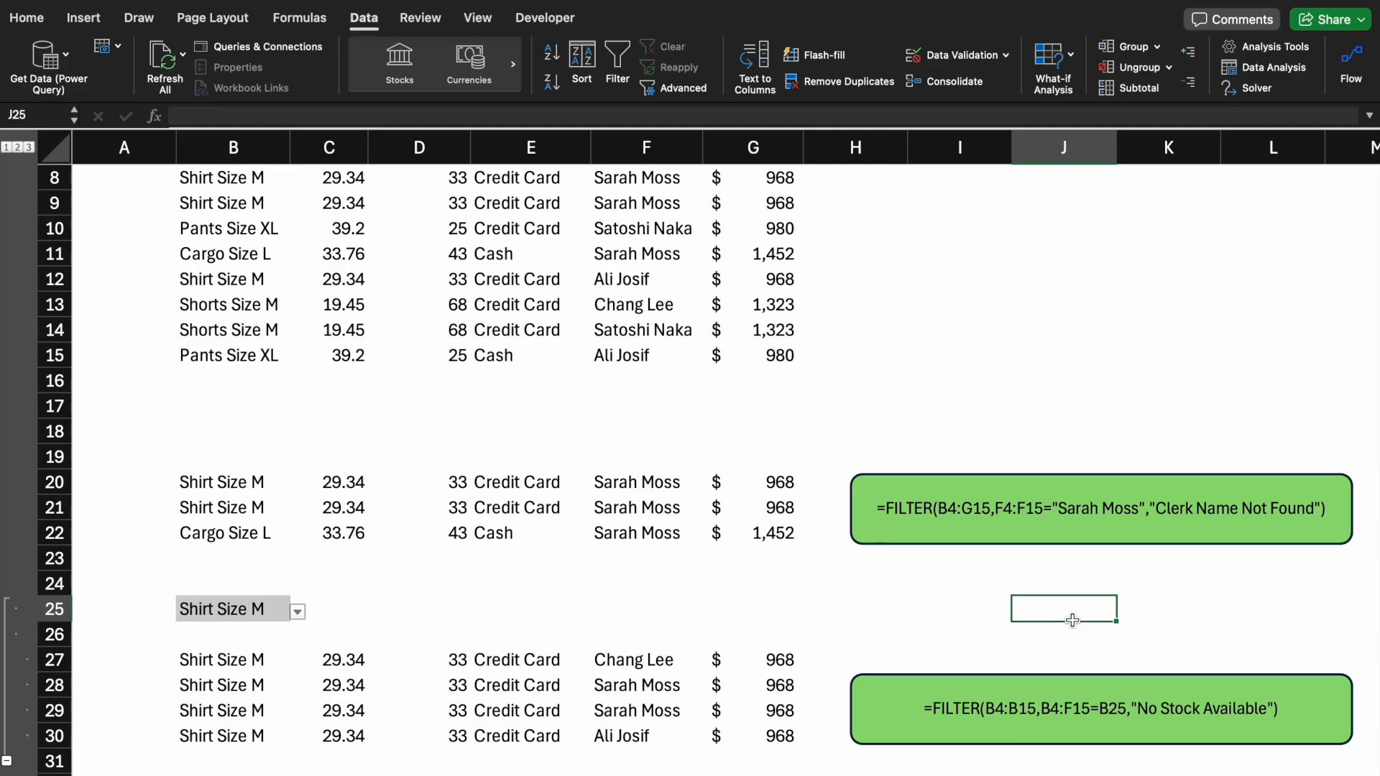
left_click(261, 610)
left_click(298, 612)
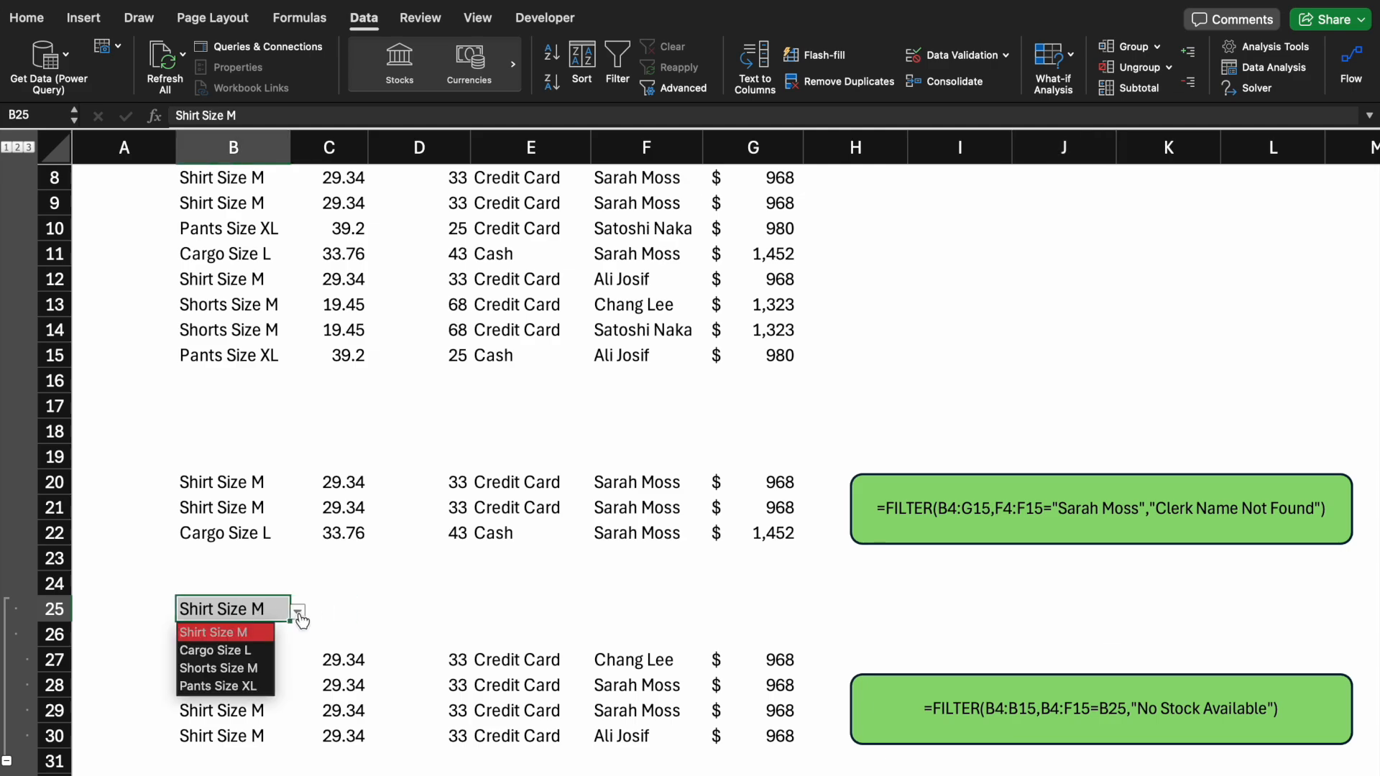
left_click(253, 651)
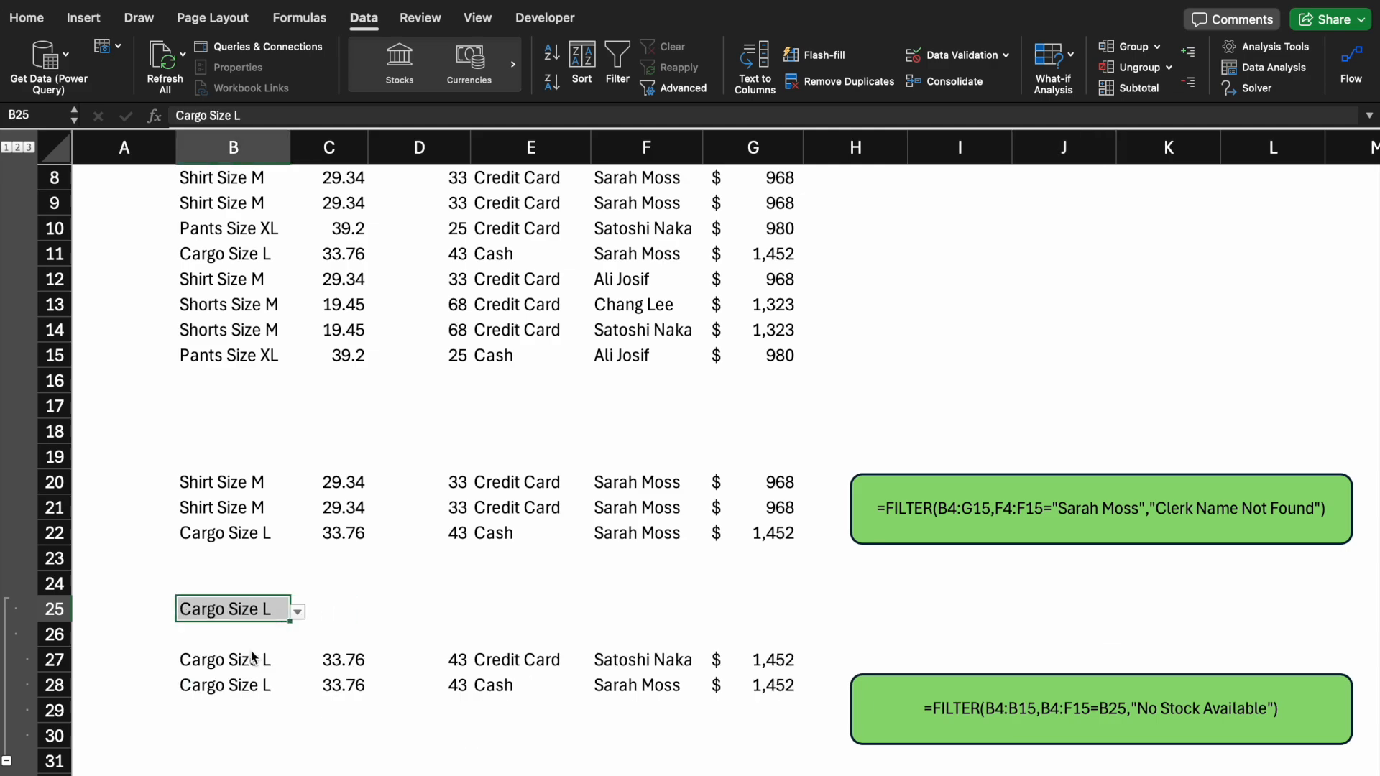
Switch the B25 product dropdown to Shorts Size M, then to Pants Size XL
left_click(299, 614)
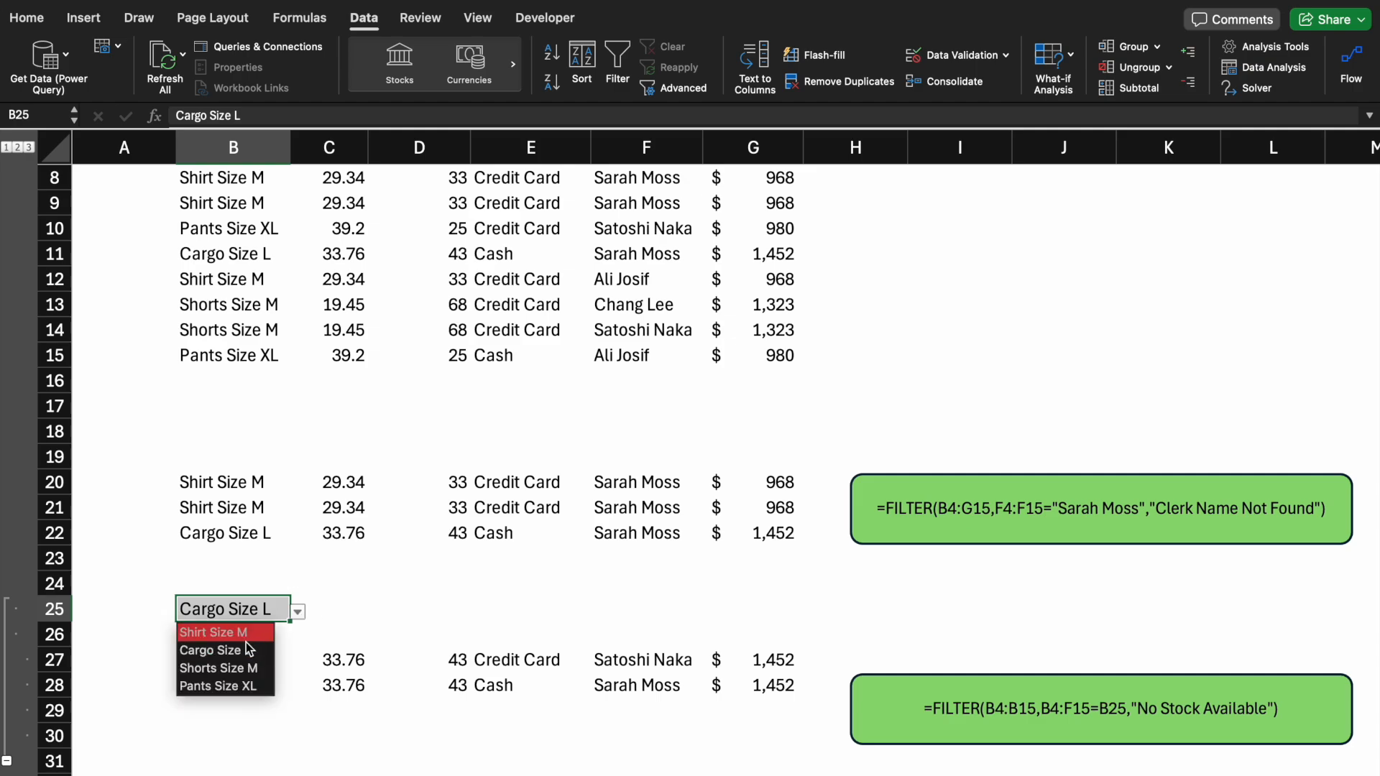
left_click(244, 670)
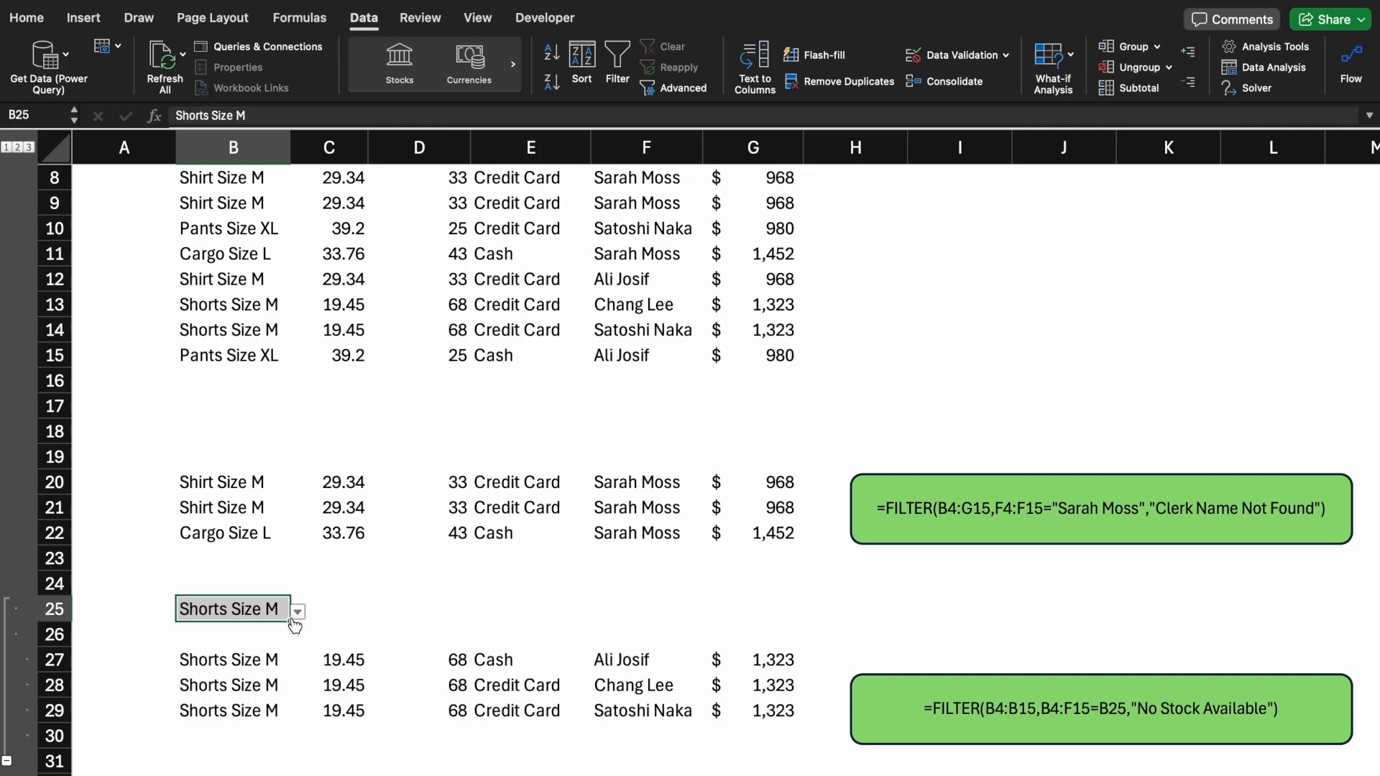
left_click(297, 611)
left_click(234, 687)
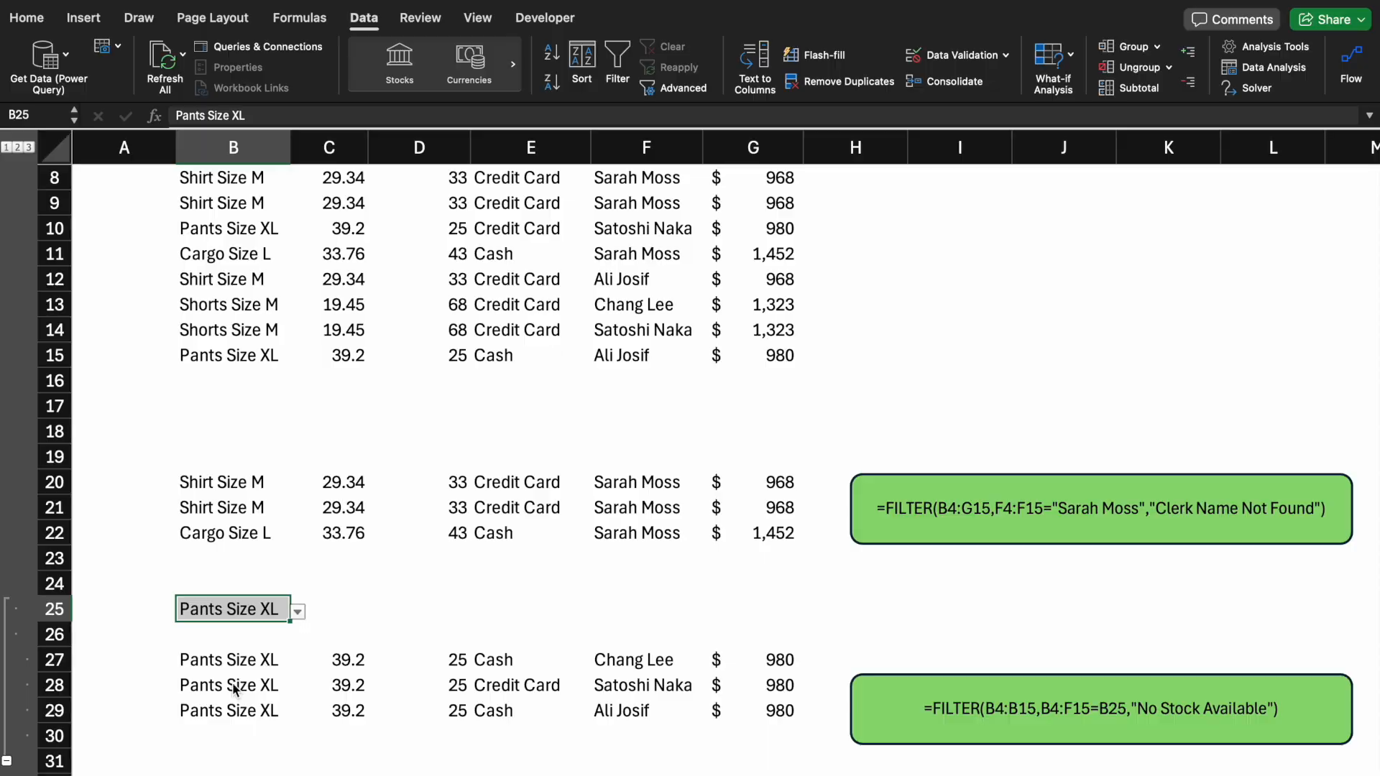